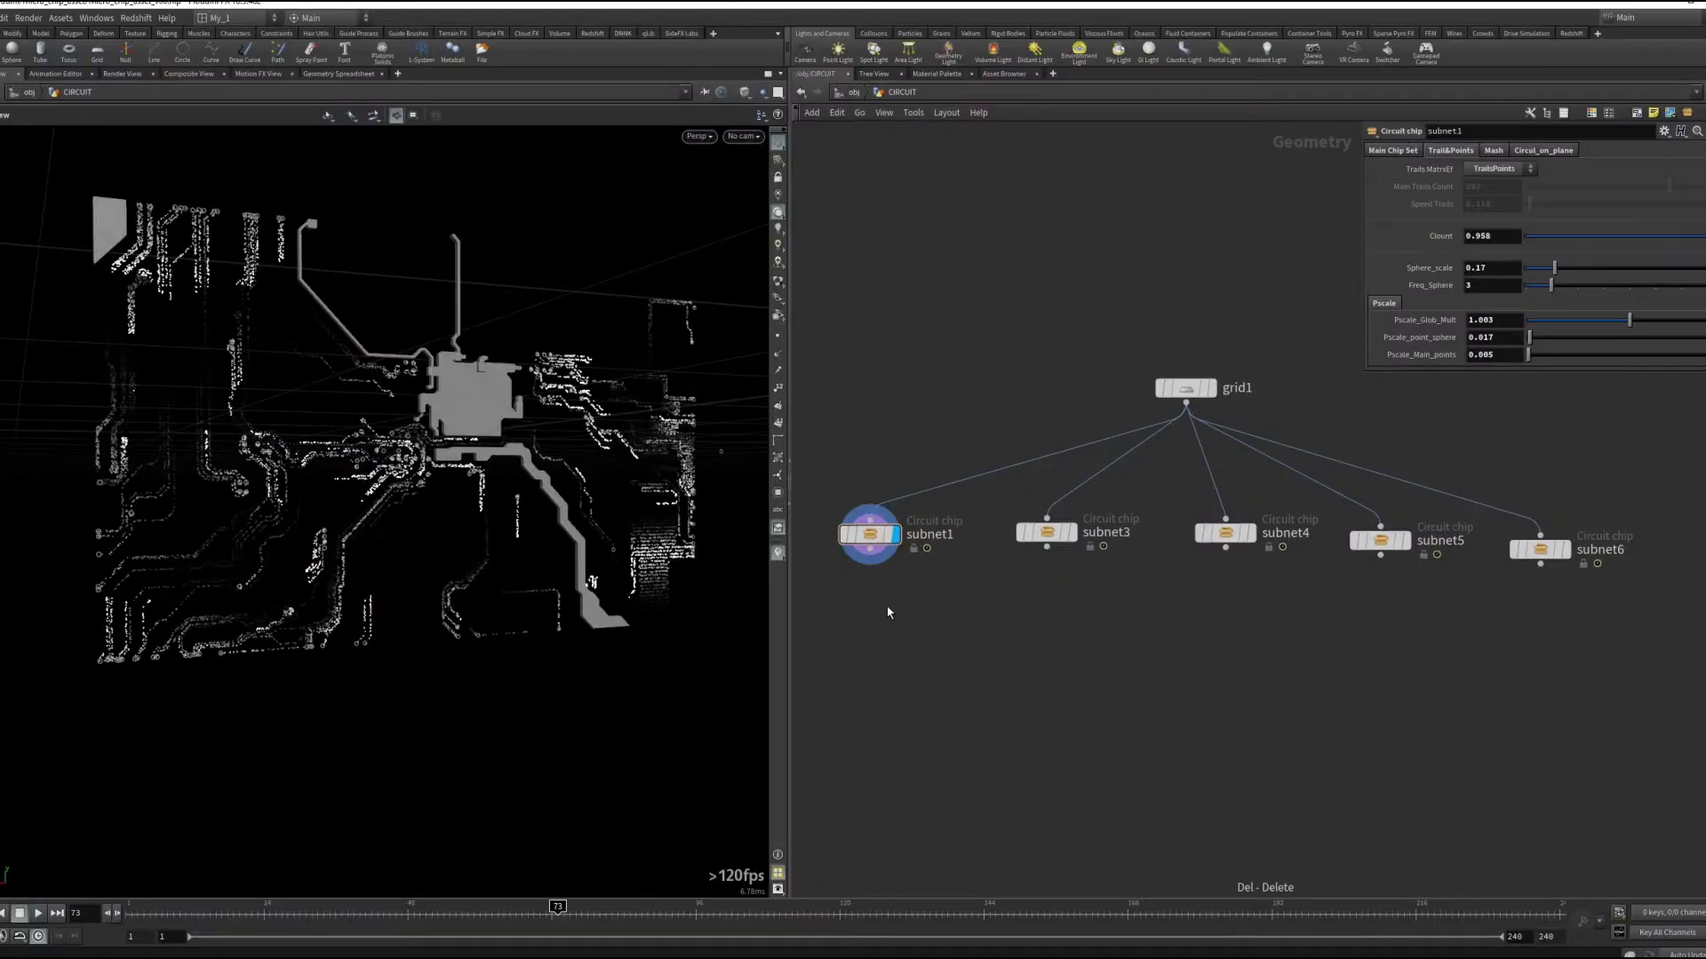
Orbit the circuit view and bring up the Tab node menu listing the Circuit chip asset
left_click_drag(495, 495, 790, 654)
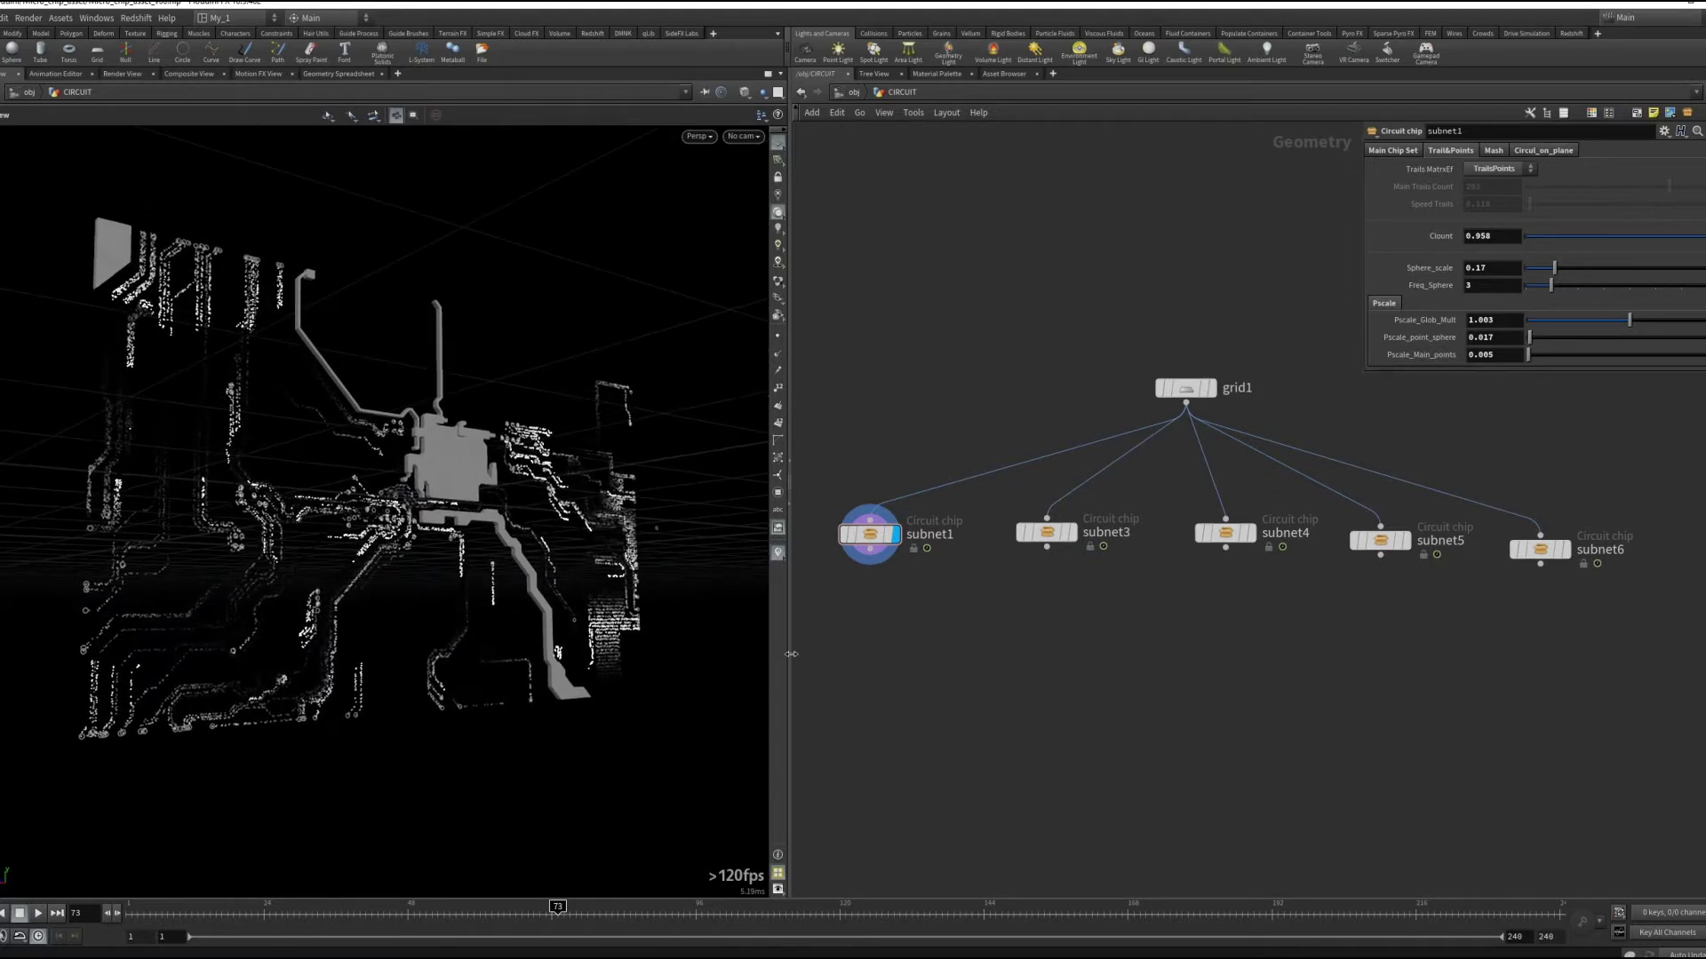
key("Tab")
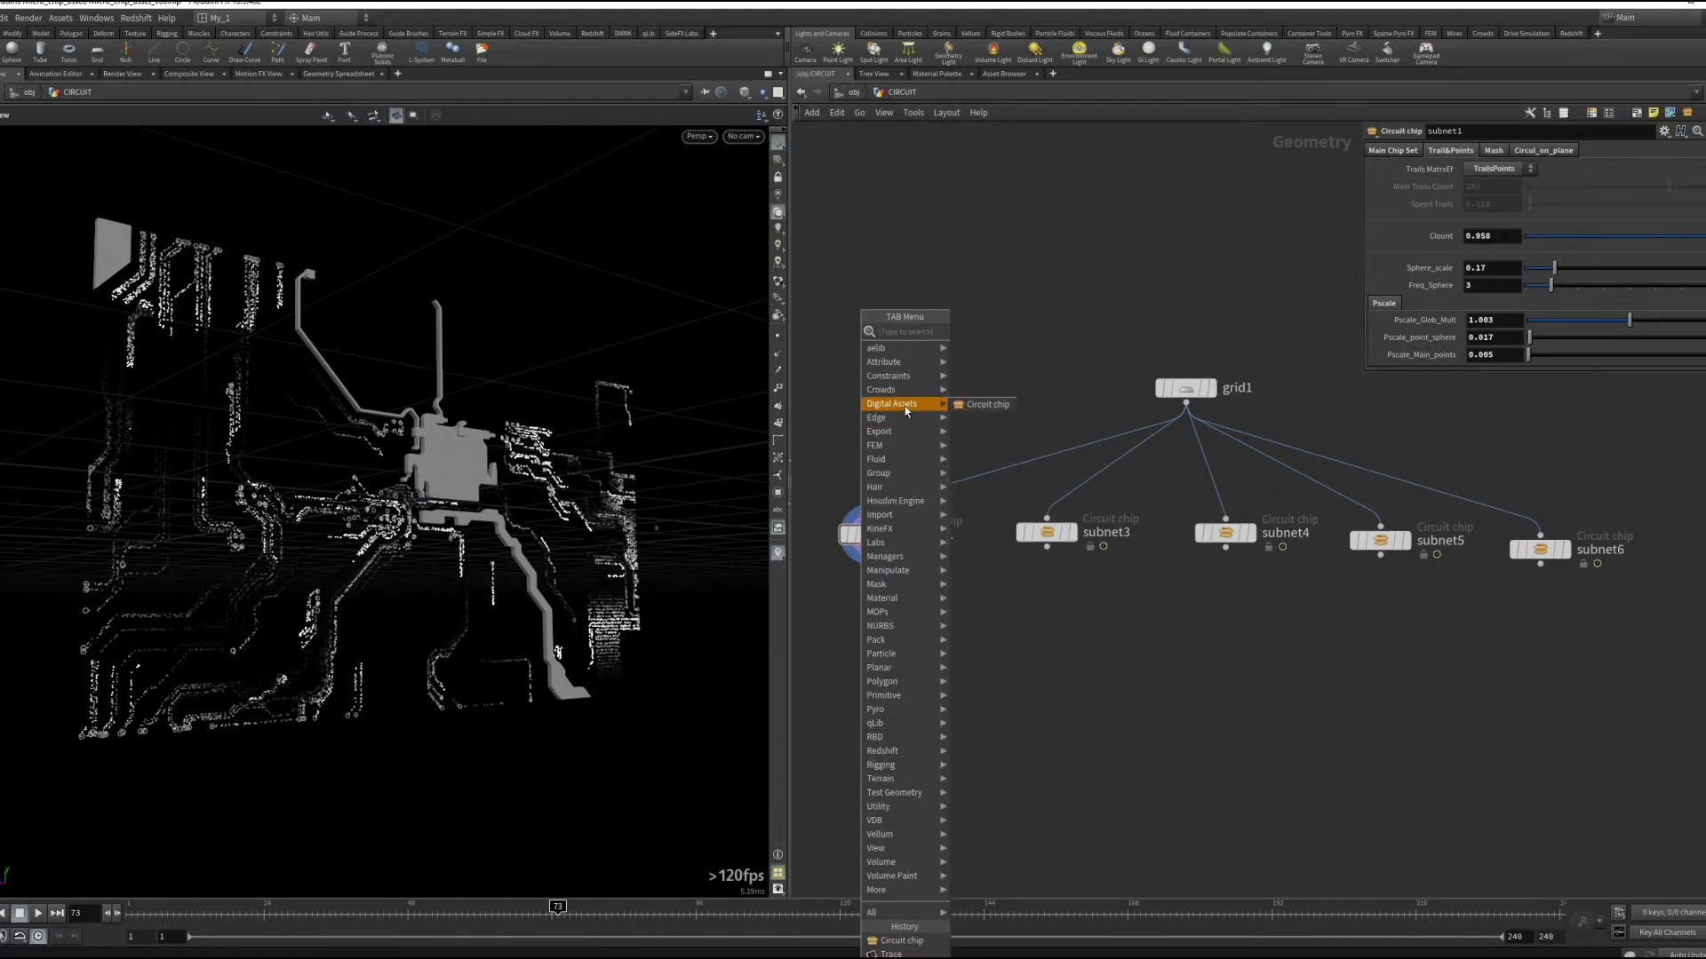
left_click(977, 405)
left_click(870, 642)
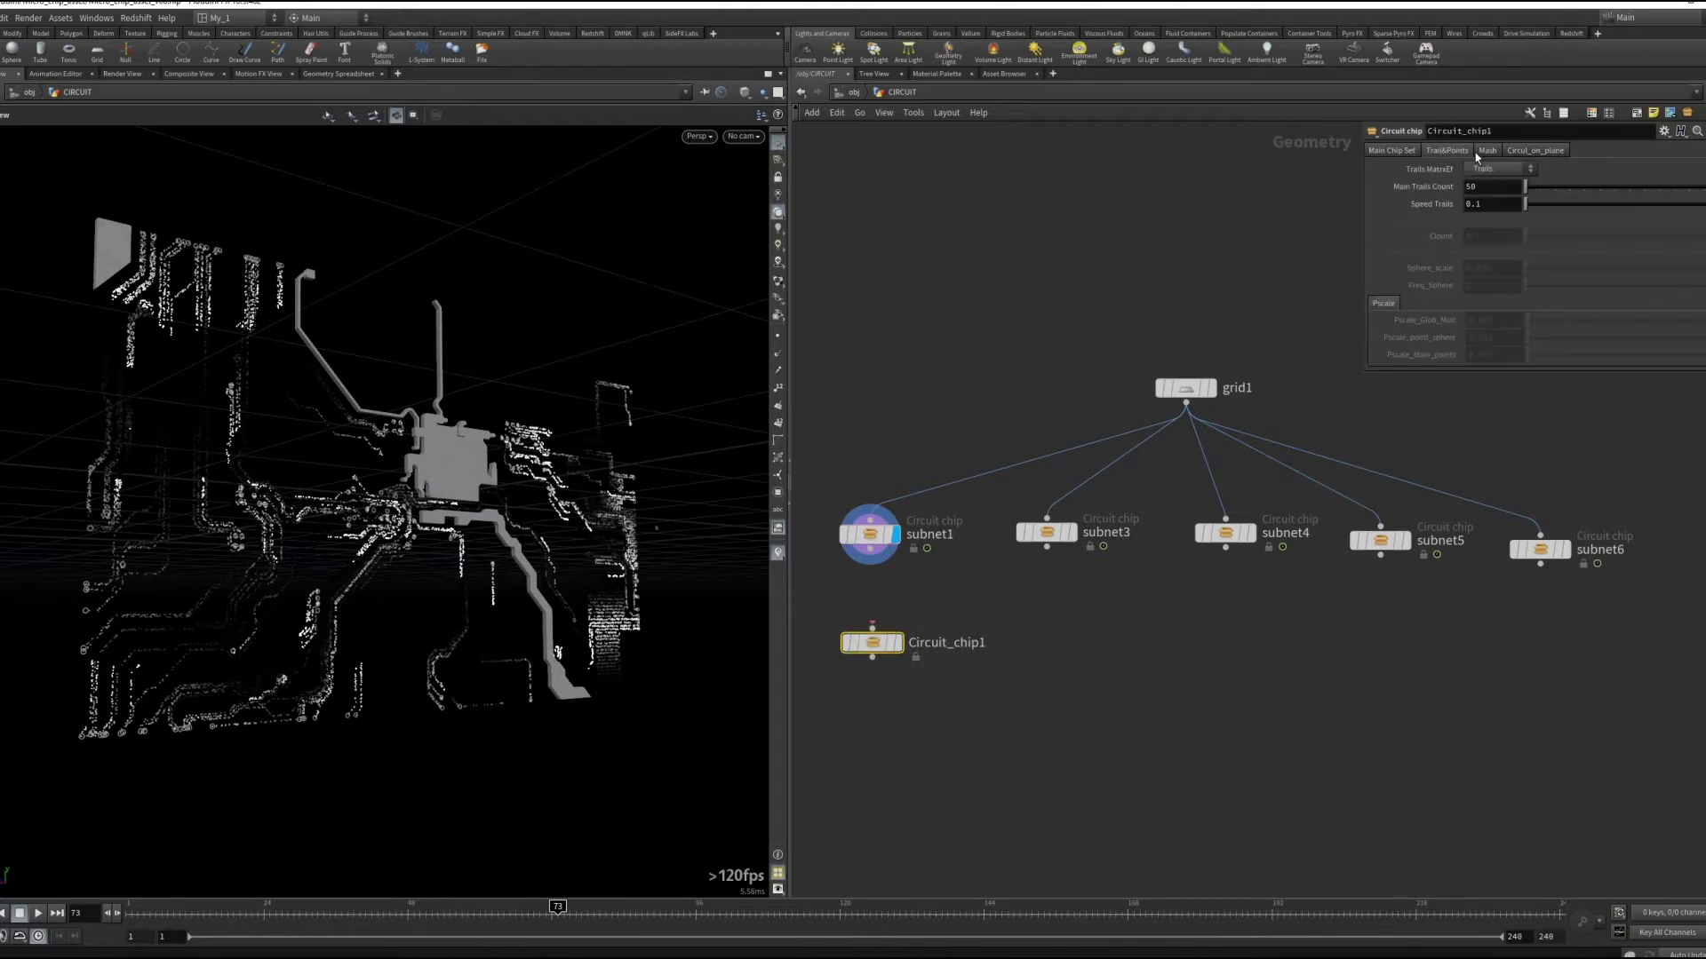
left_click(1410, 152)
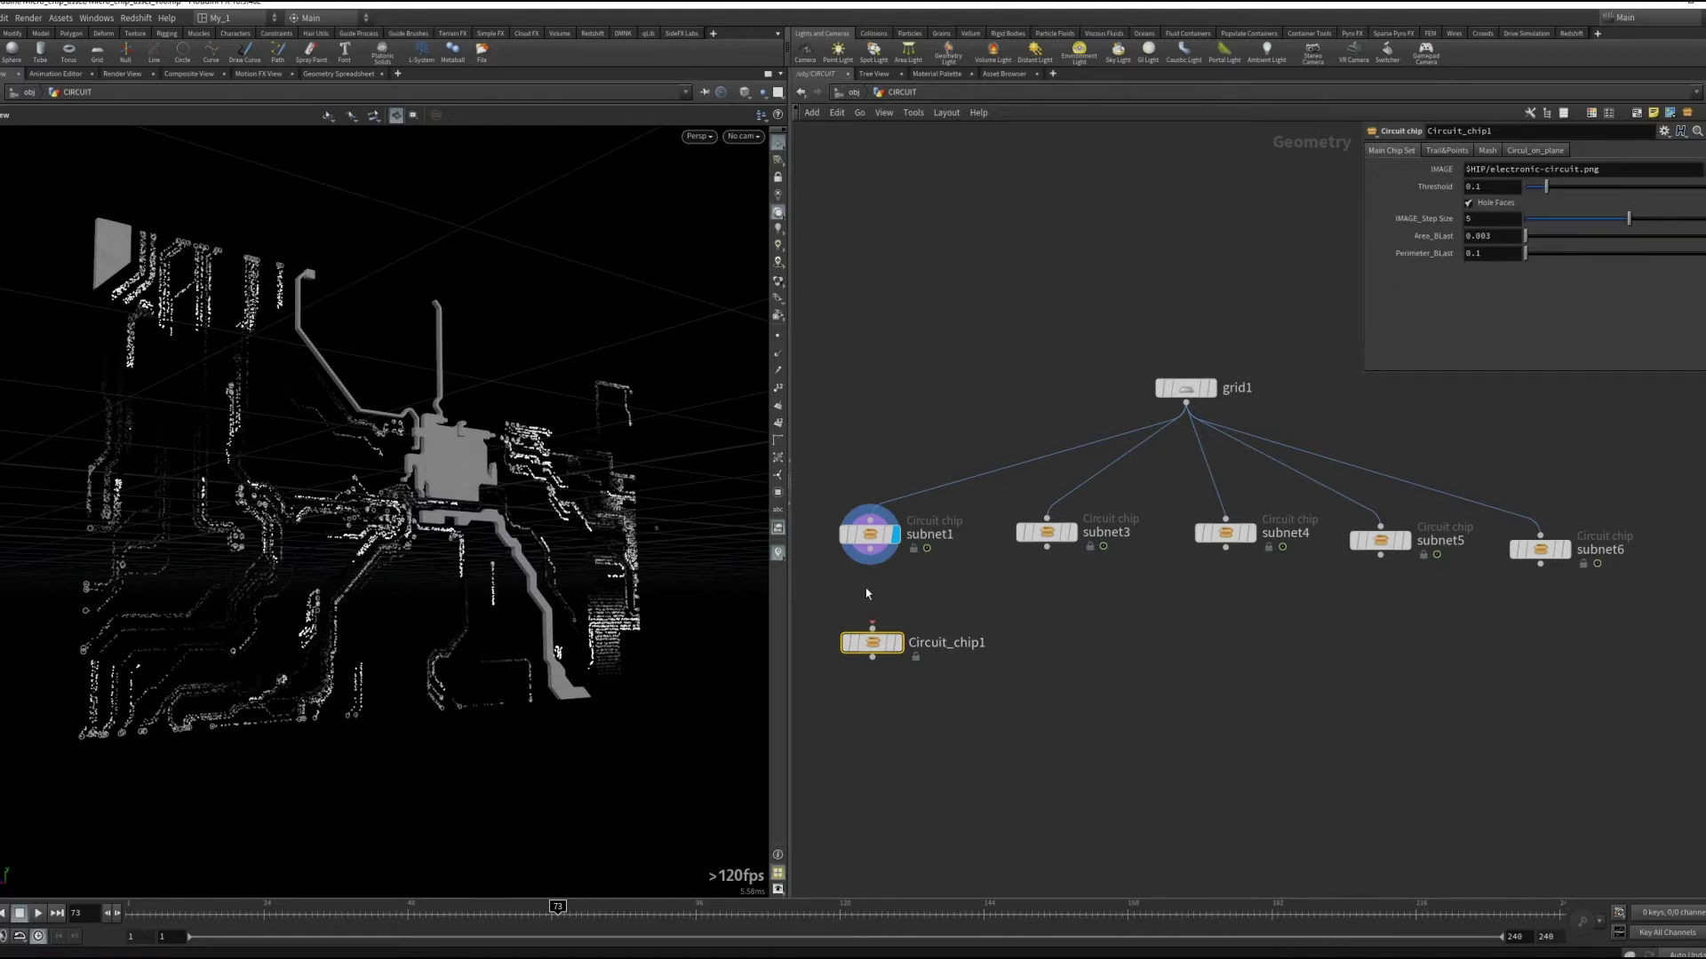
left_click(872, 536)
left_click(860, 632)
key("Delete")
left_click(872, 538)
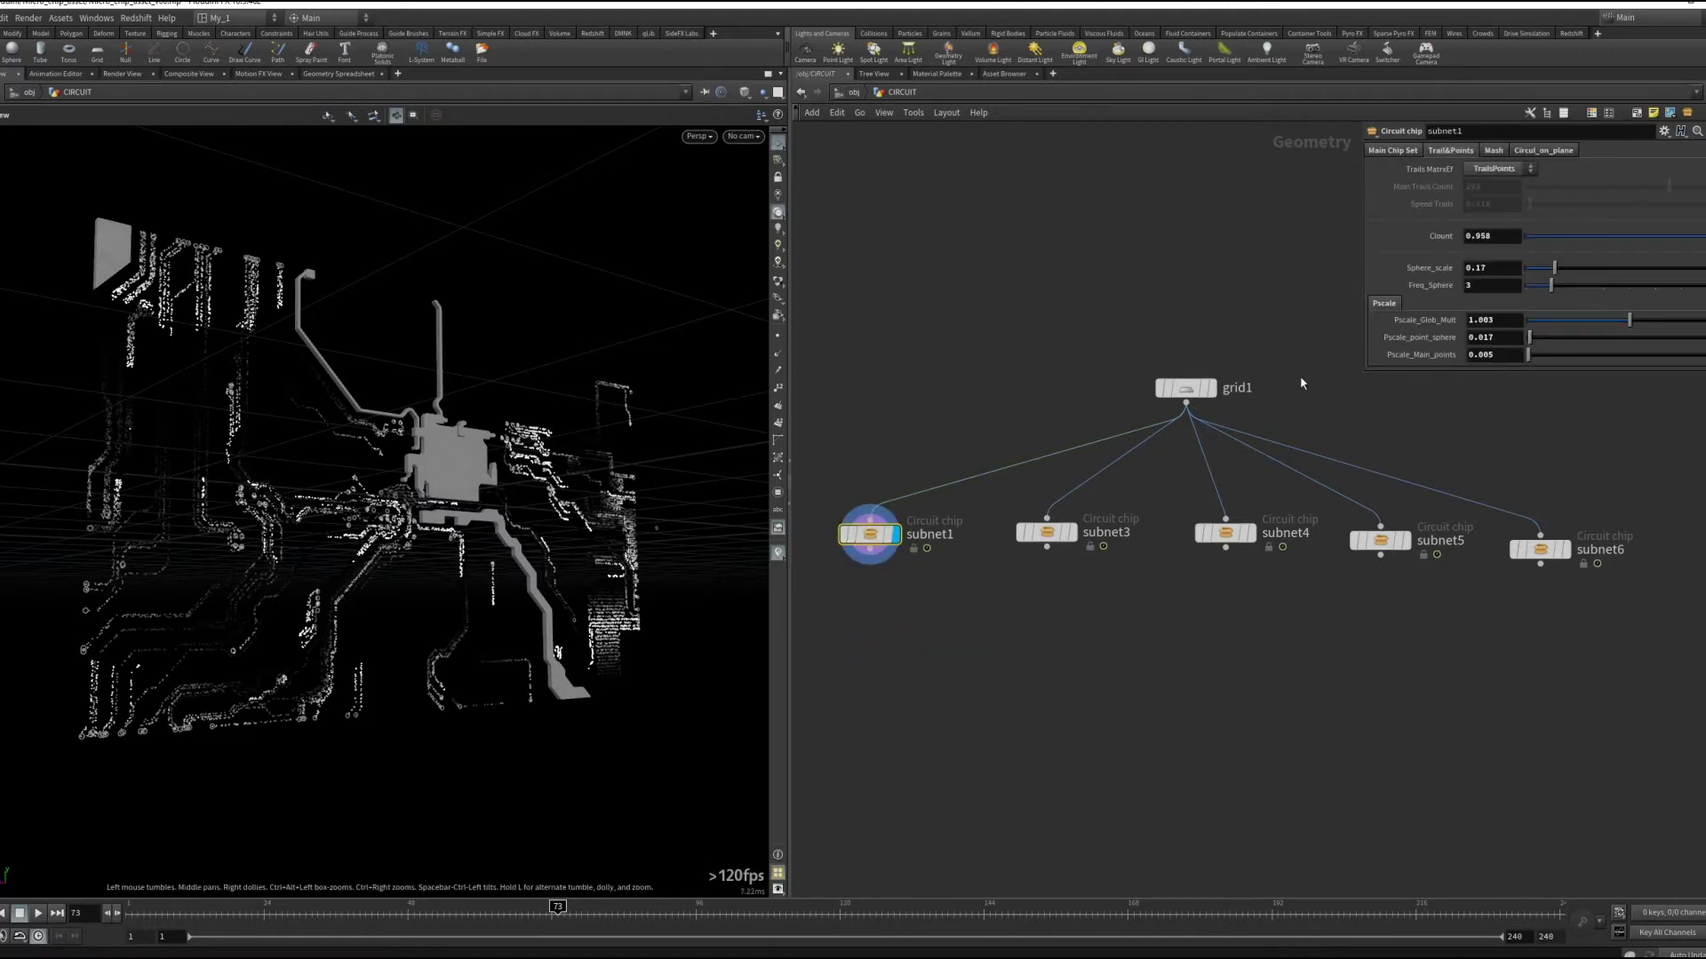
Uncheck Big ChipPlane On in subnet1's Mesh settings and review its source image settings
left_click(1493, 151)
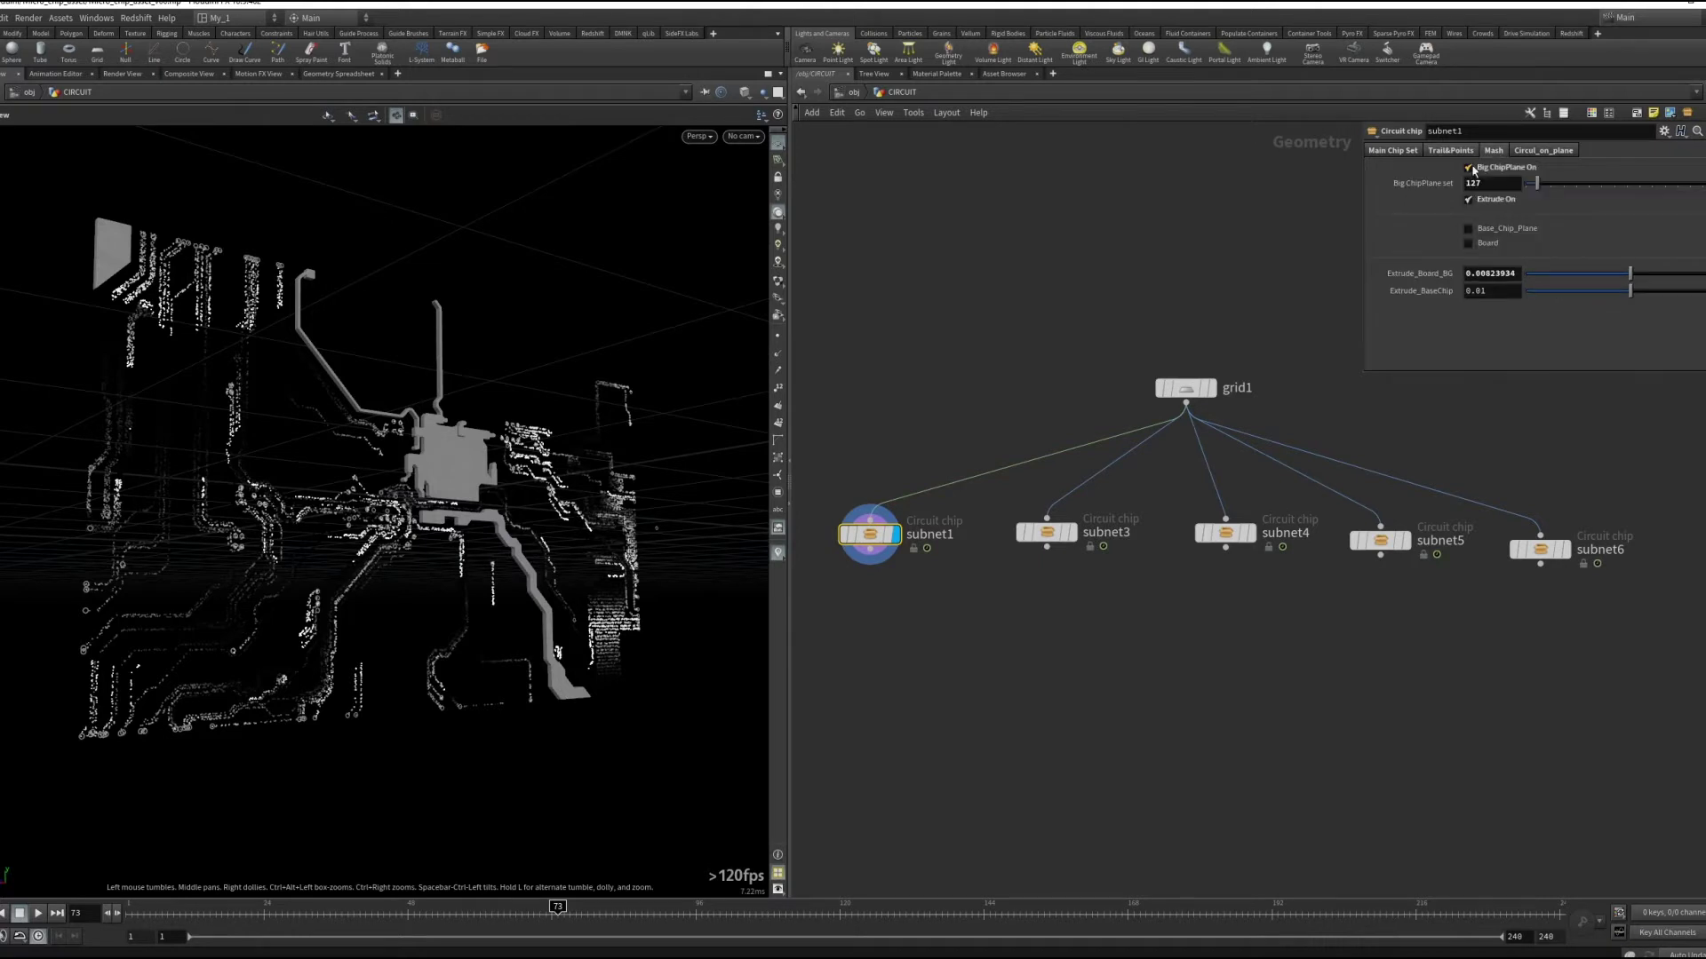
left_click(1473, 169)
left_click_drag(499, 489, 743, 381)
left_click(1410, 151)
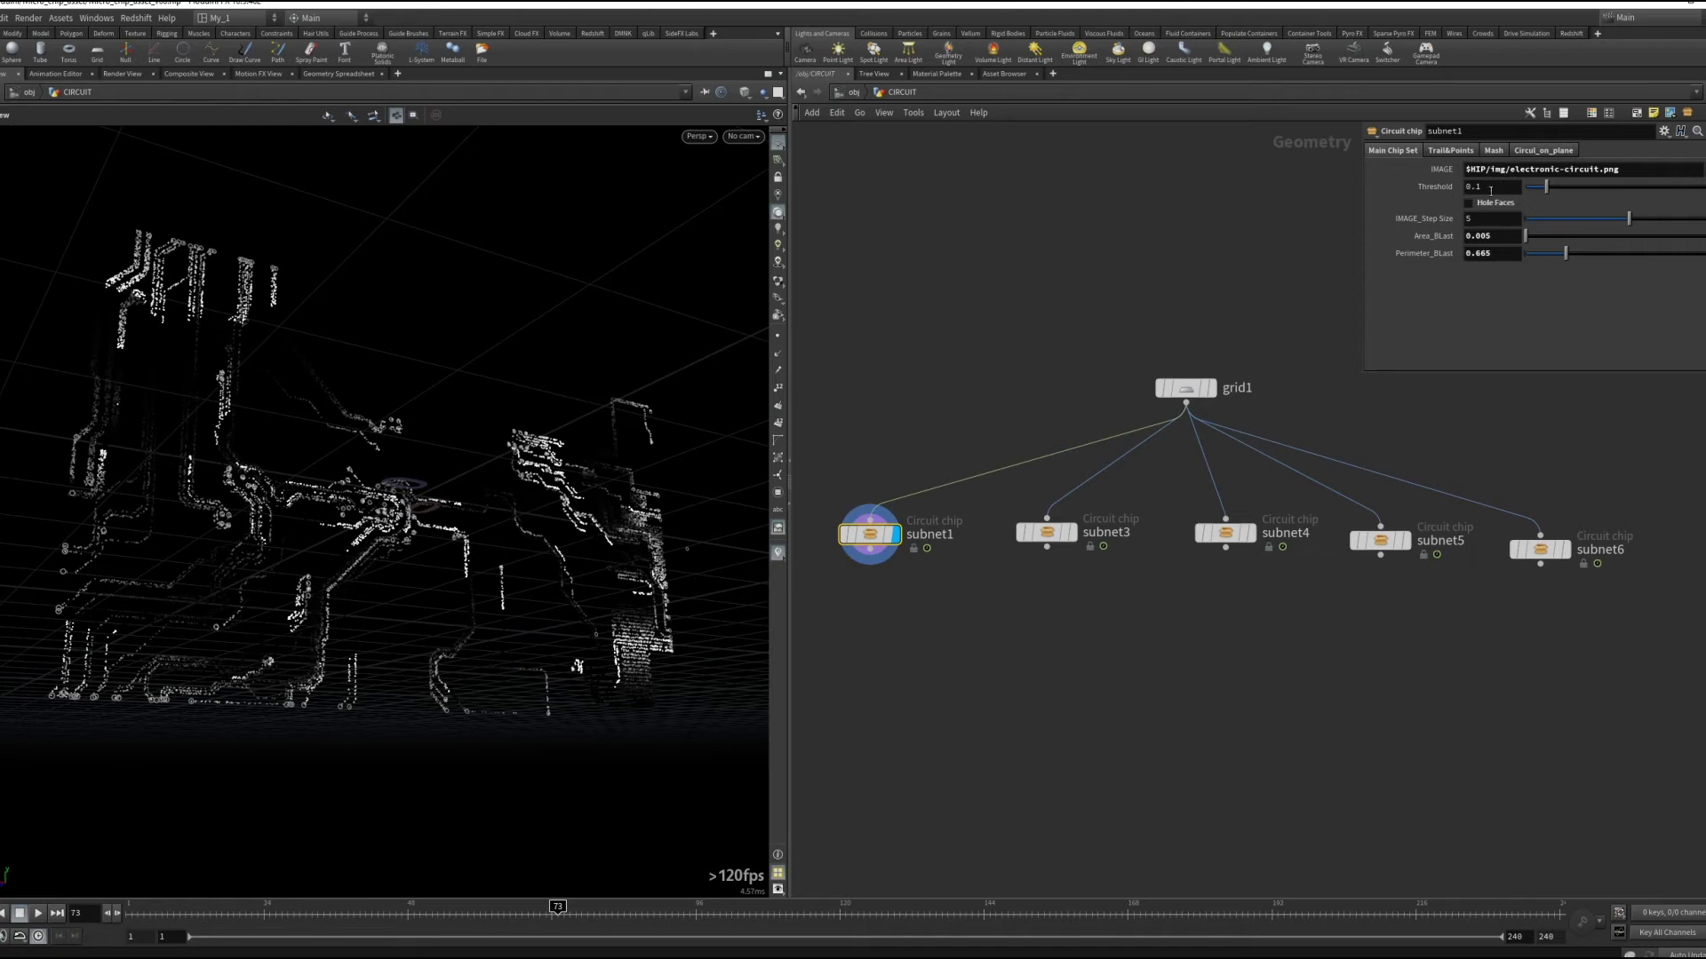
left_click(1473, 188)
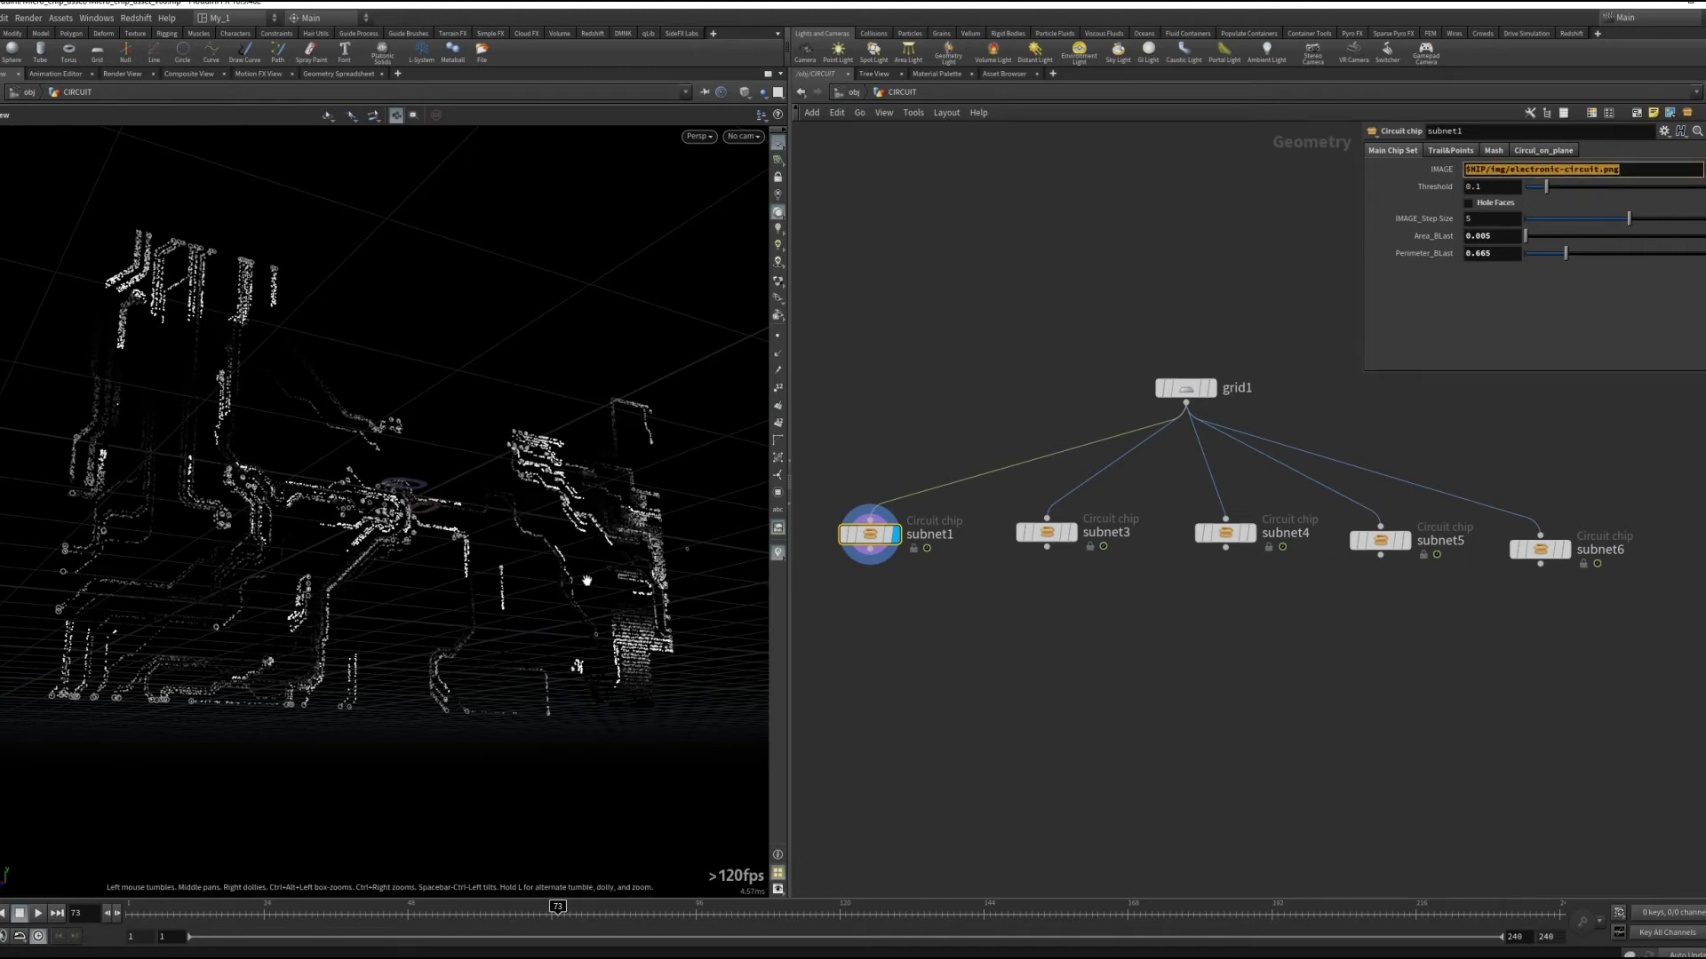
Set Trails MatrxEf to Trails after previewing the animation playback
left_click(1469, 153)
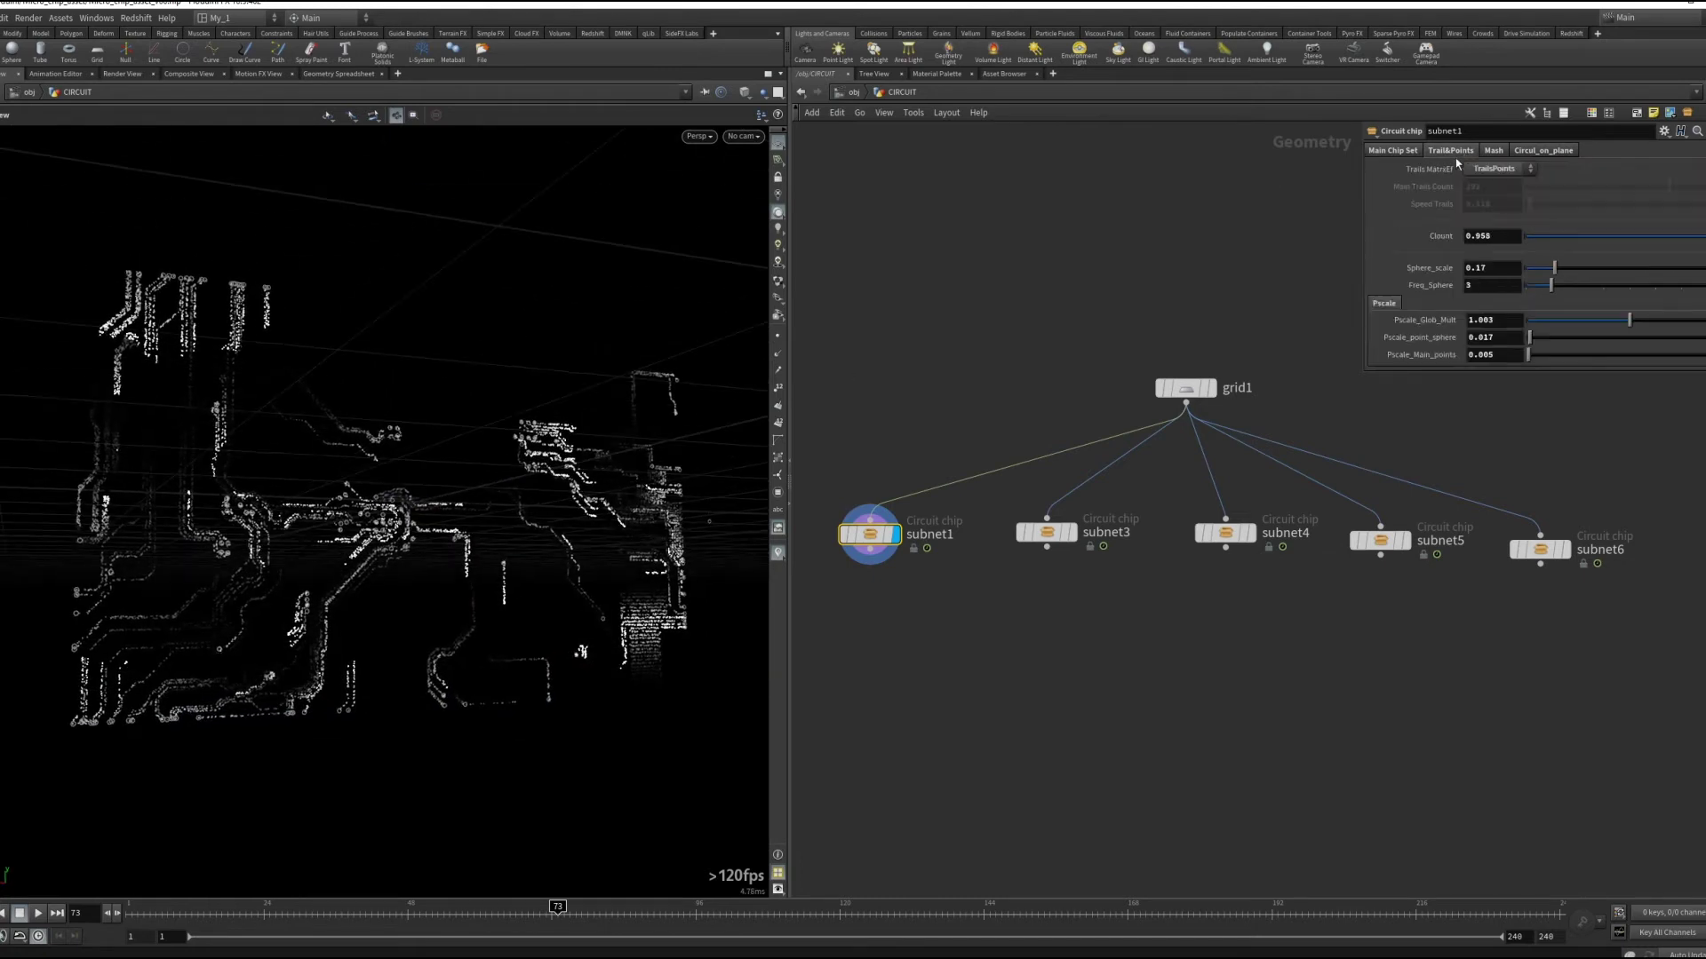
left_click(1503, 176)
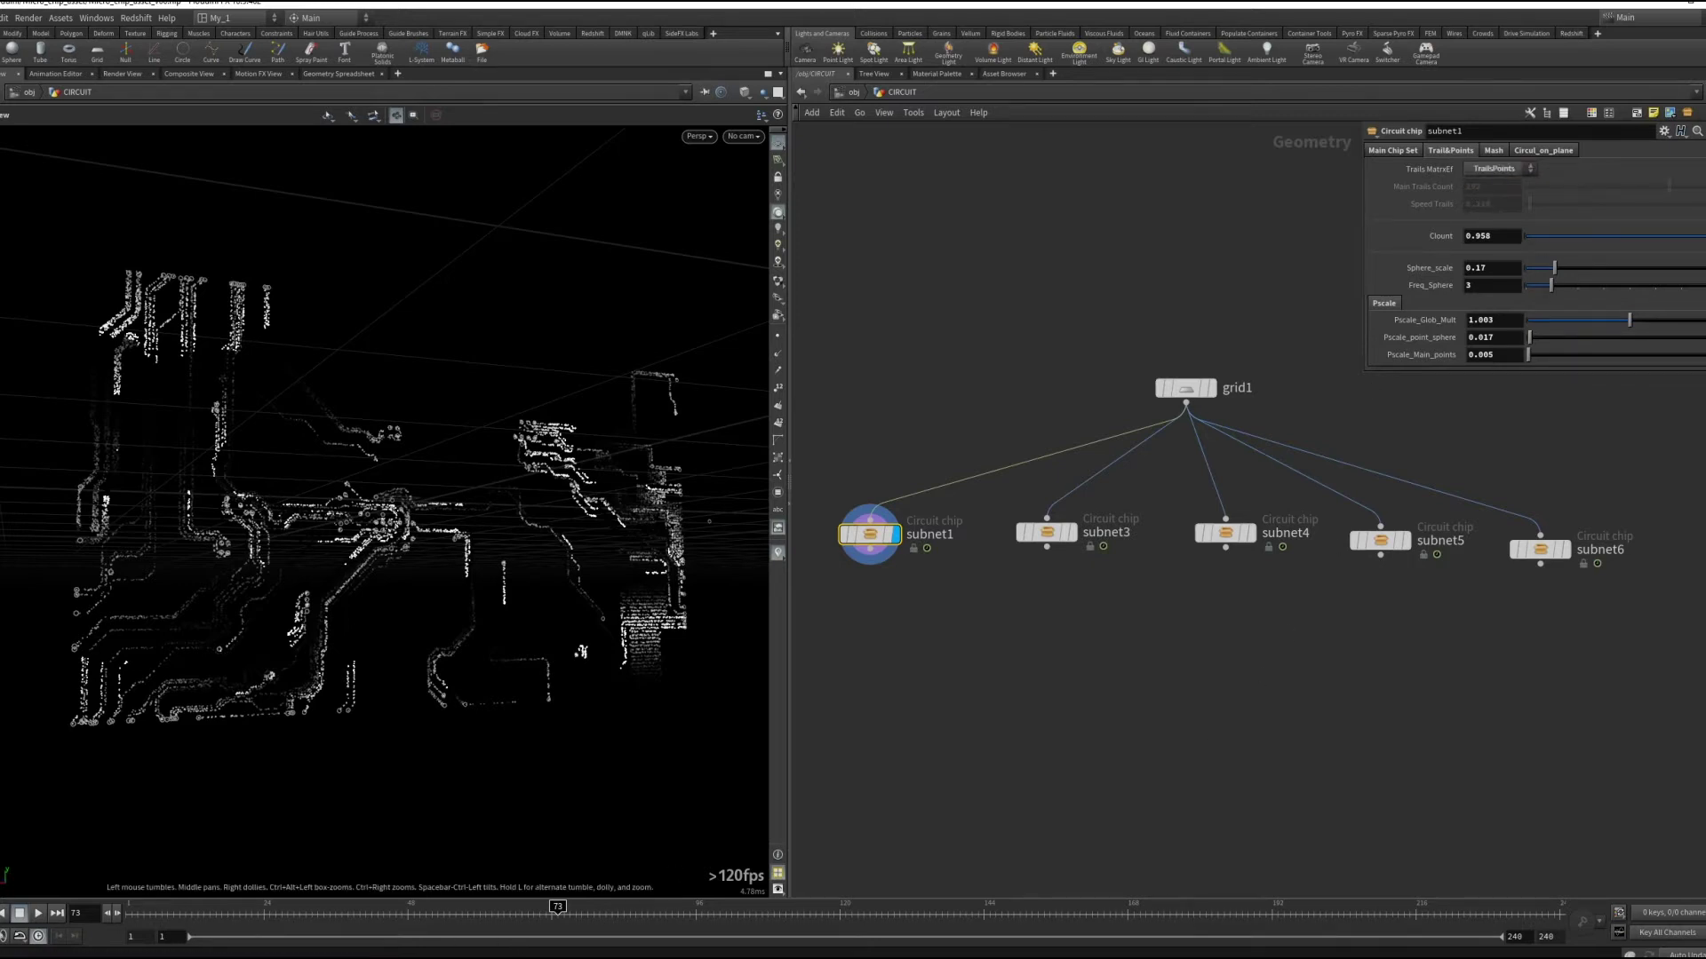
left_click(3, 913)
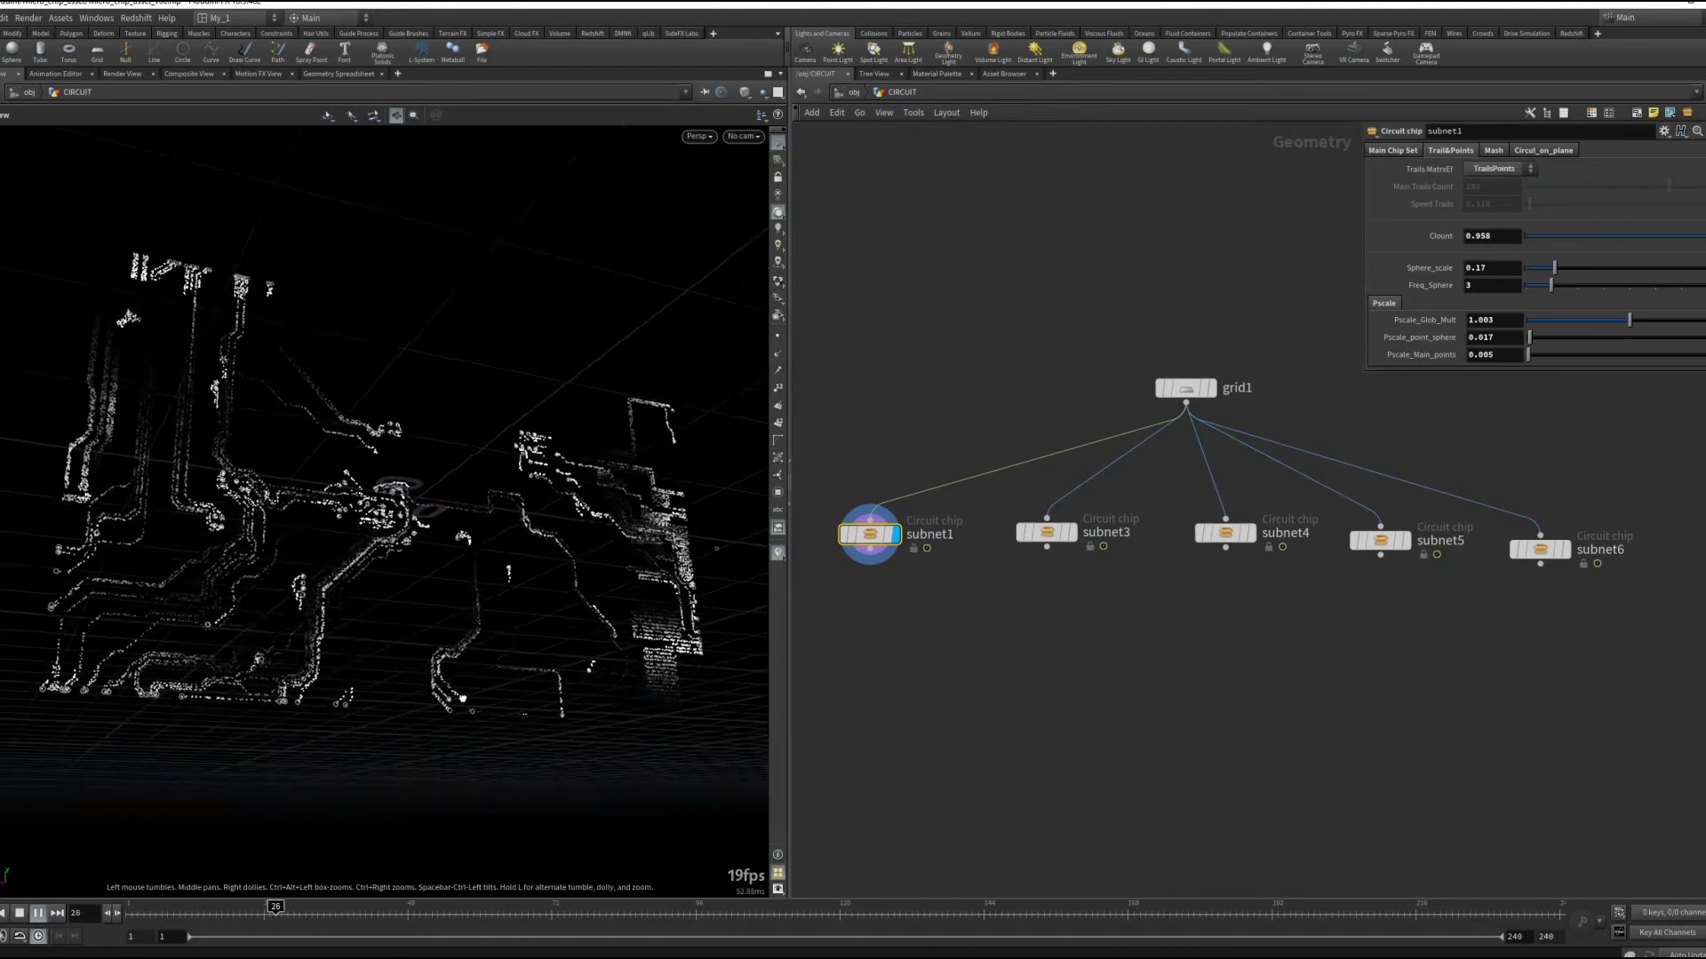
mouse_move(382, 498)
left_mouse_down()
mouse_move(462, 591)
mouse_move(466, 660)
mouse_move(417, 622)
left_mouse_up()
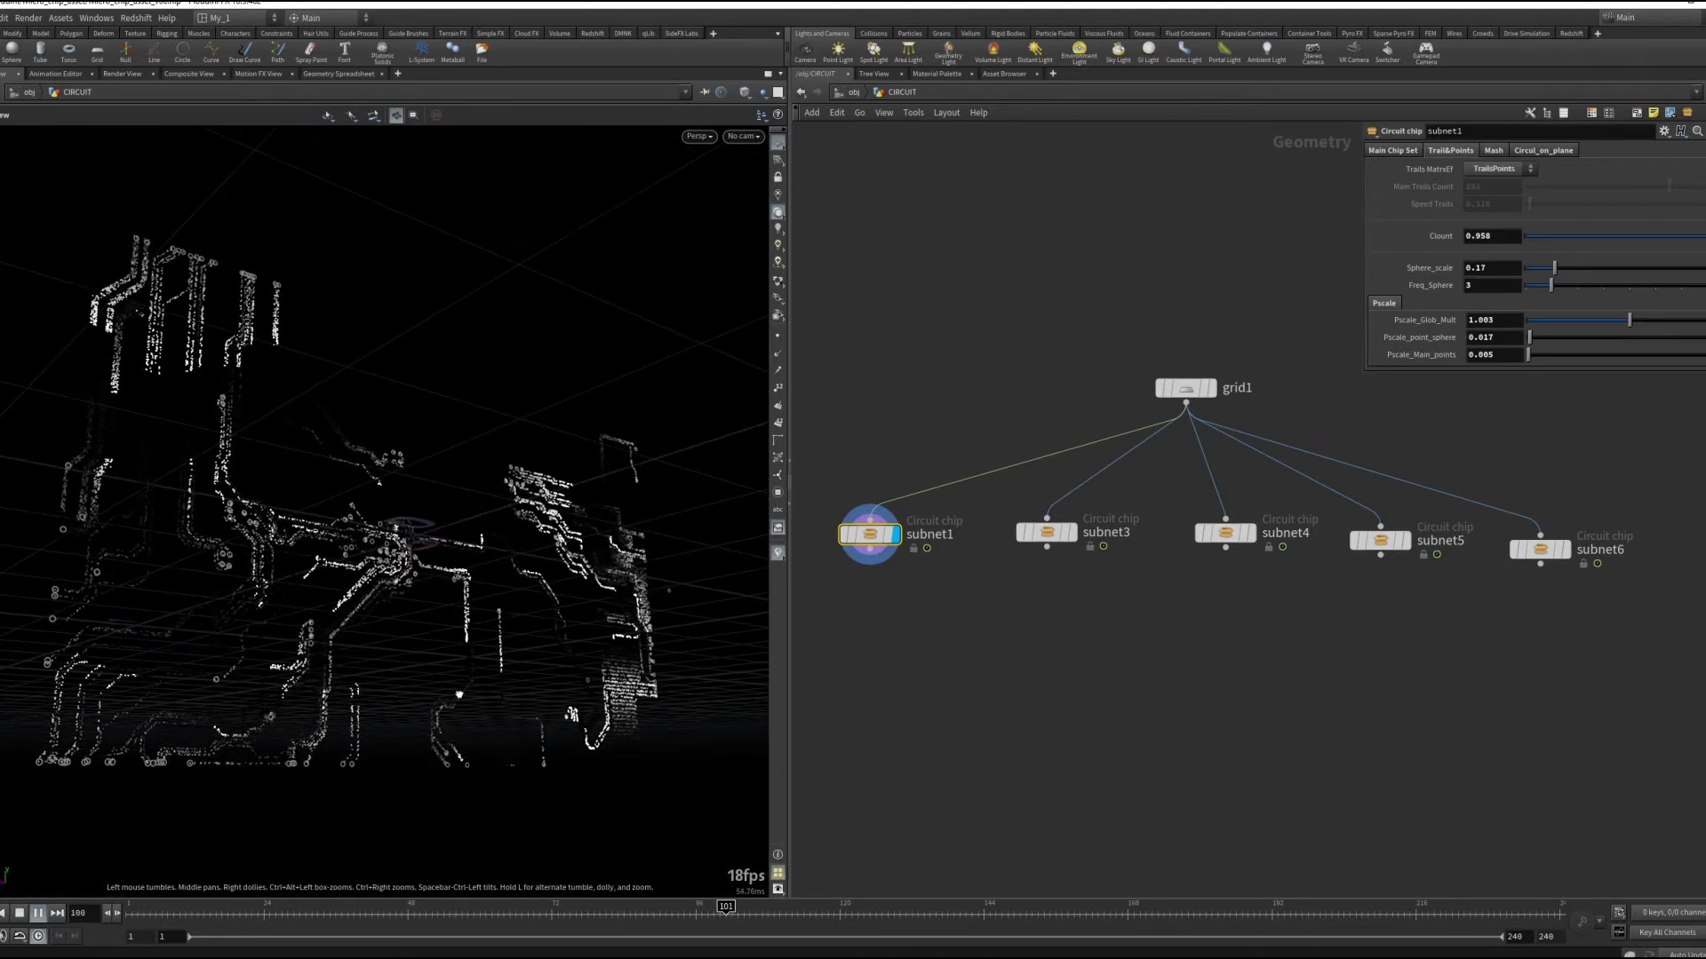
left_click(22, 914)
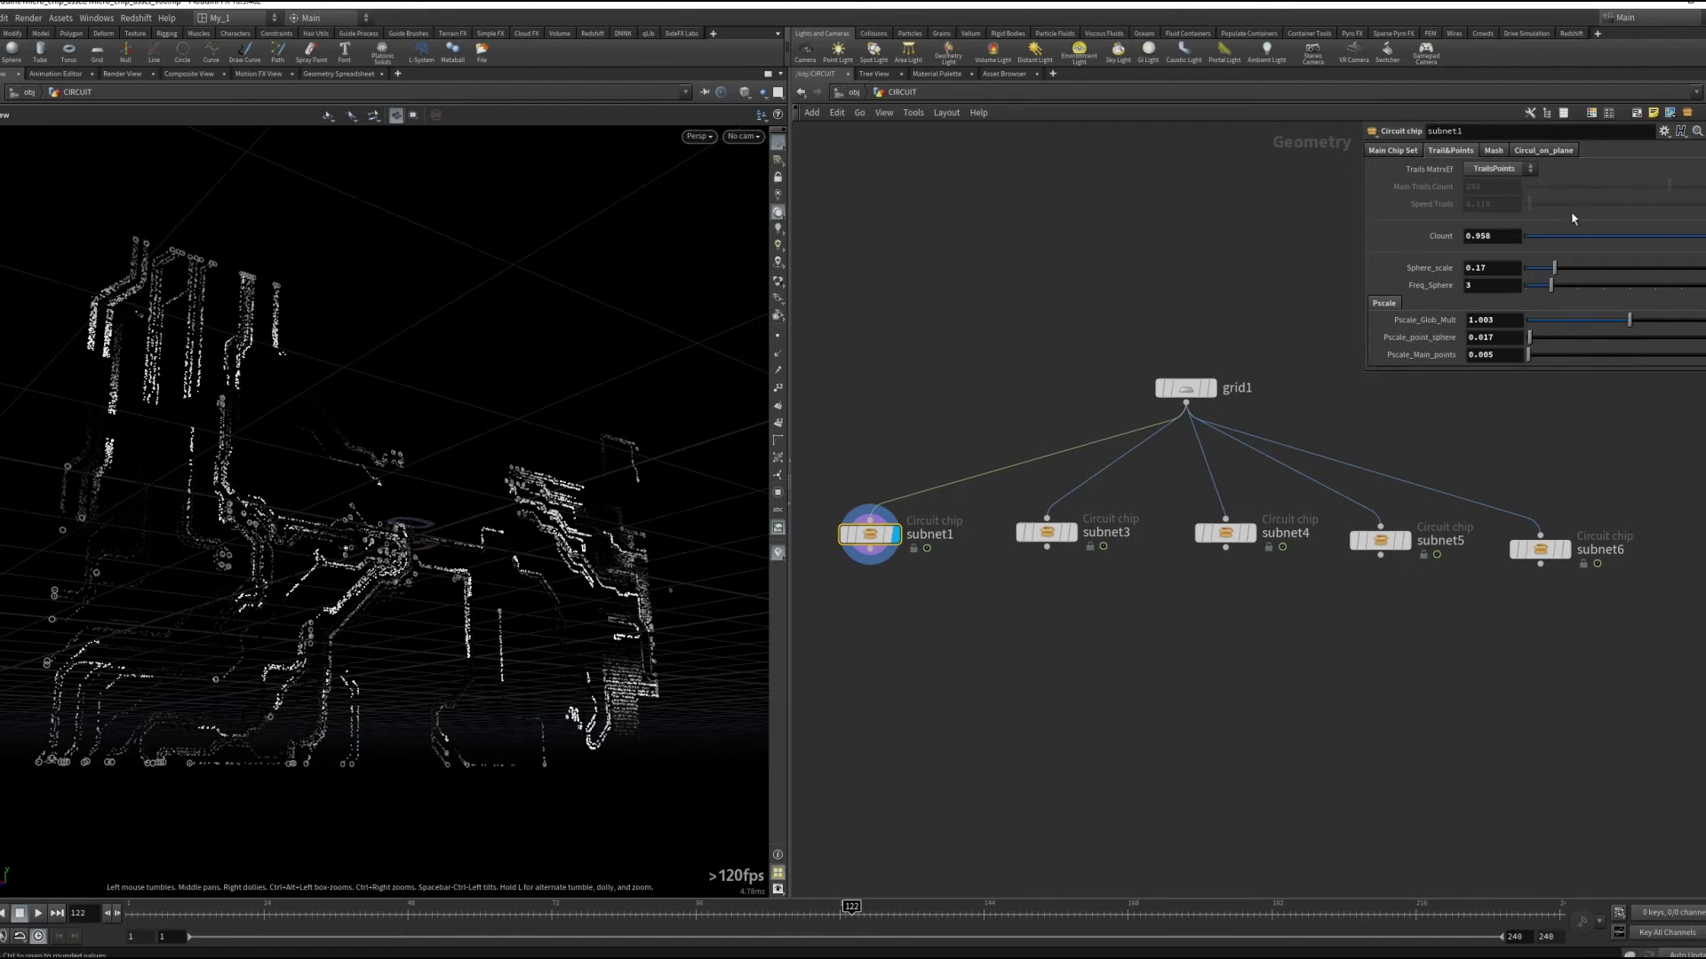
left_click(1496, 170)
left_click(1490, 184)
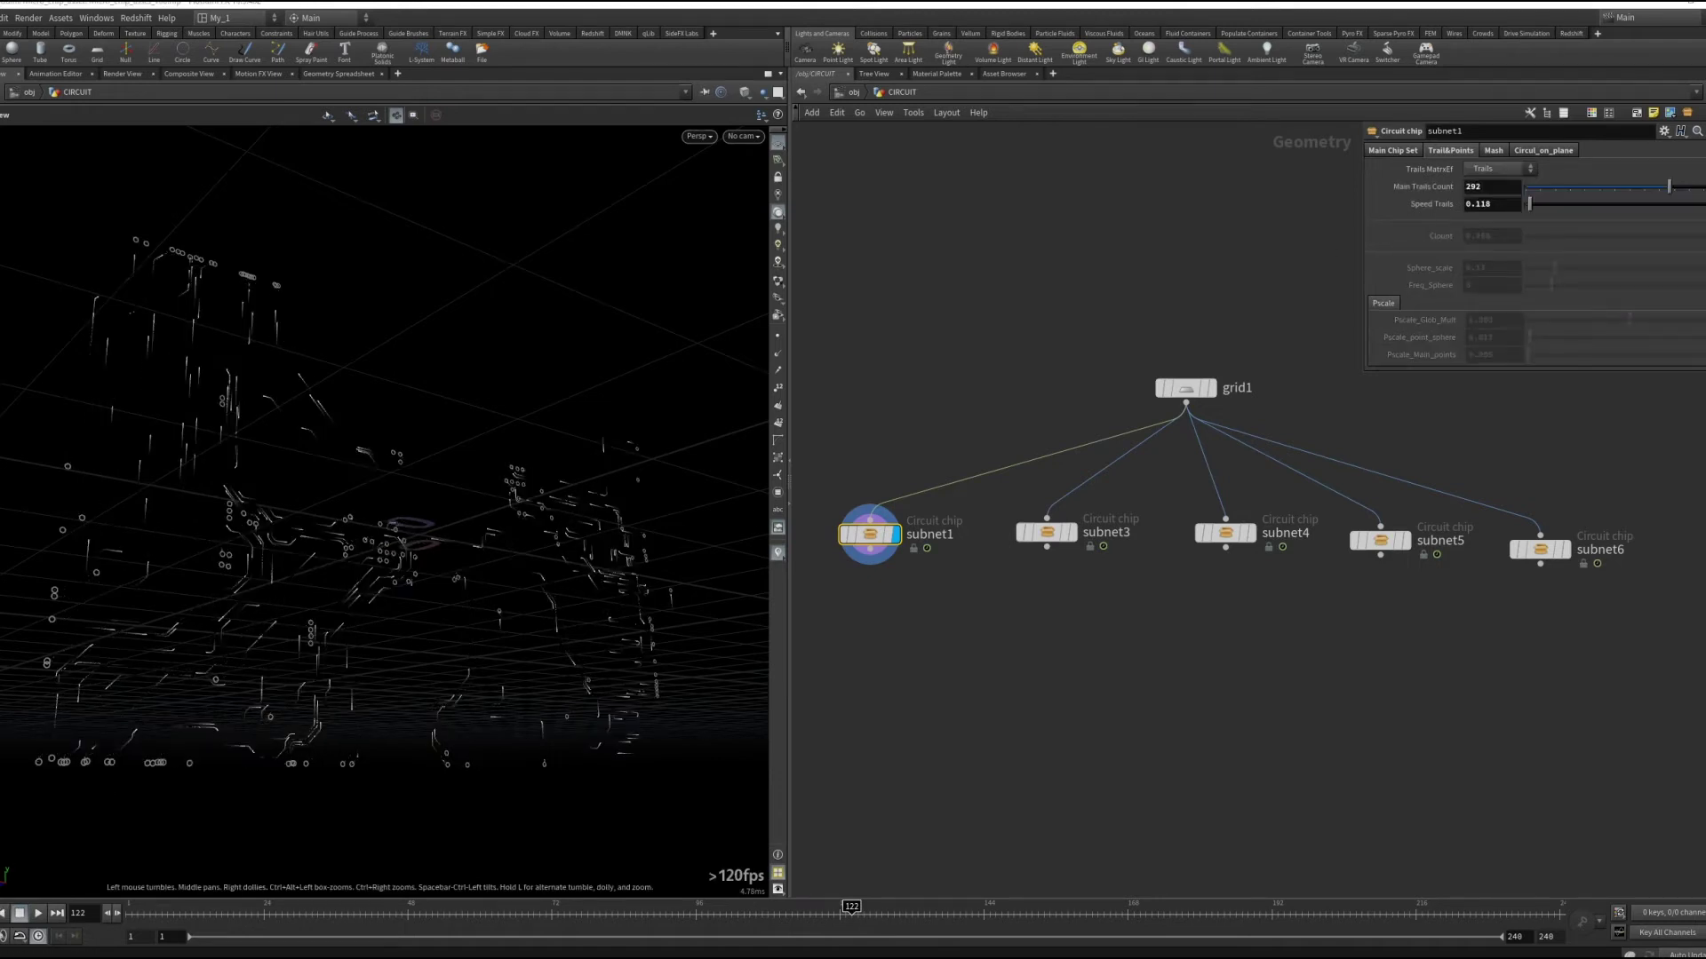
Reduce Main Trails Count to 130 and replay the animation from the first frame
key("ctrl+Up")
key("Up")
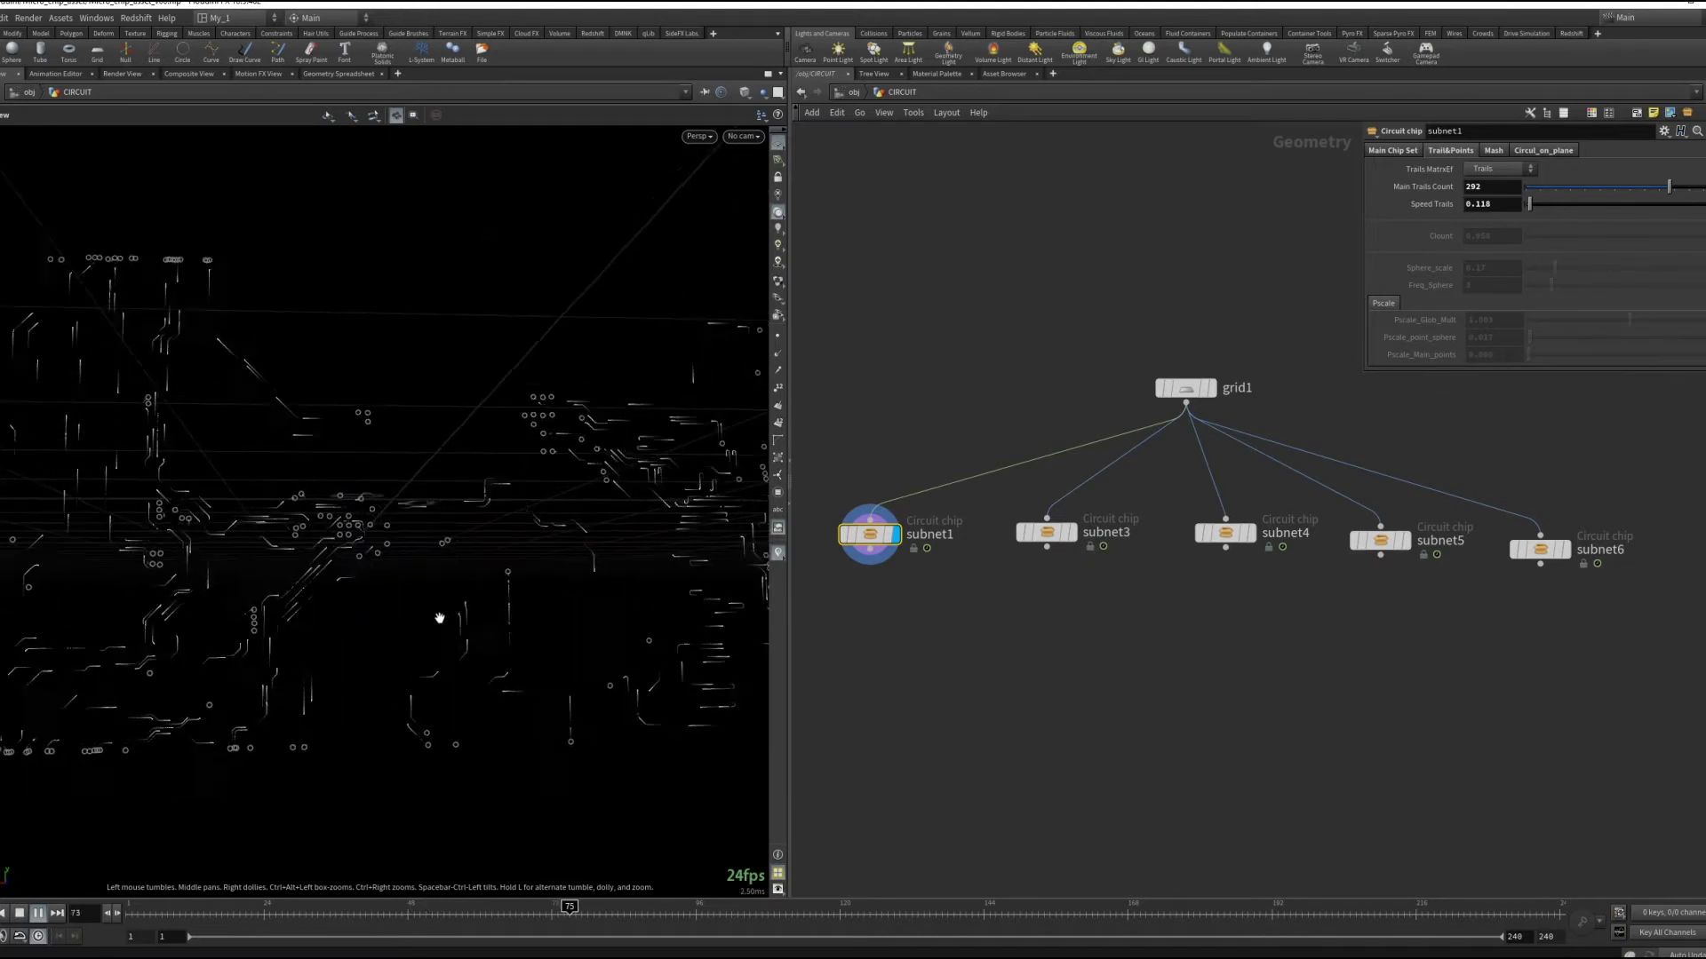
key("Up")
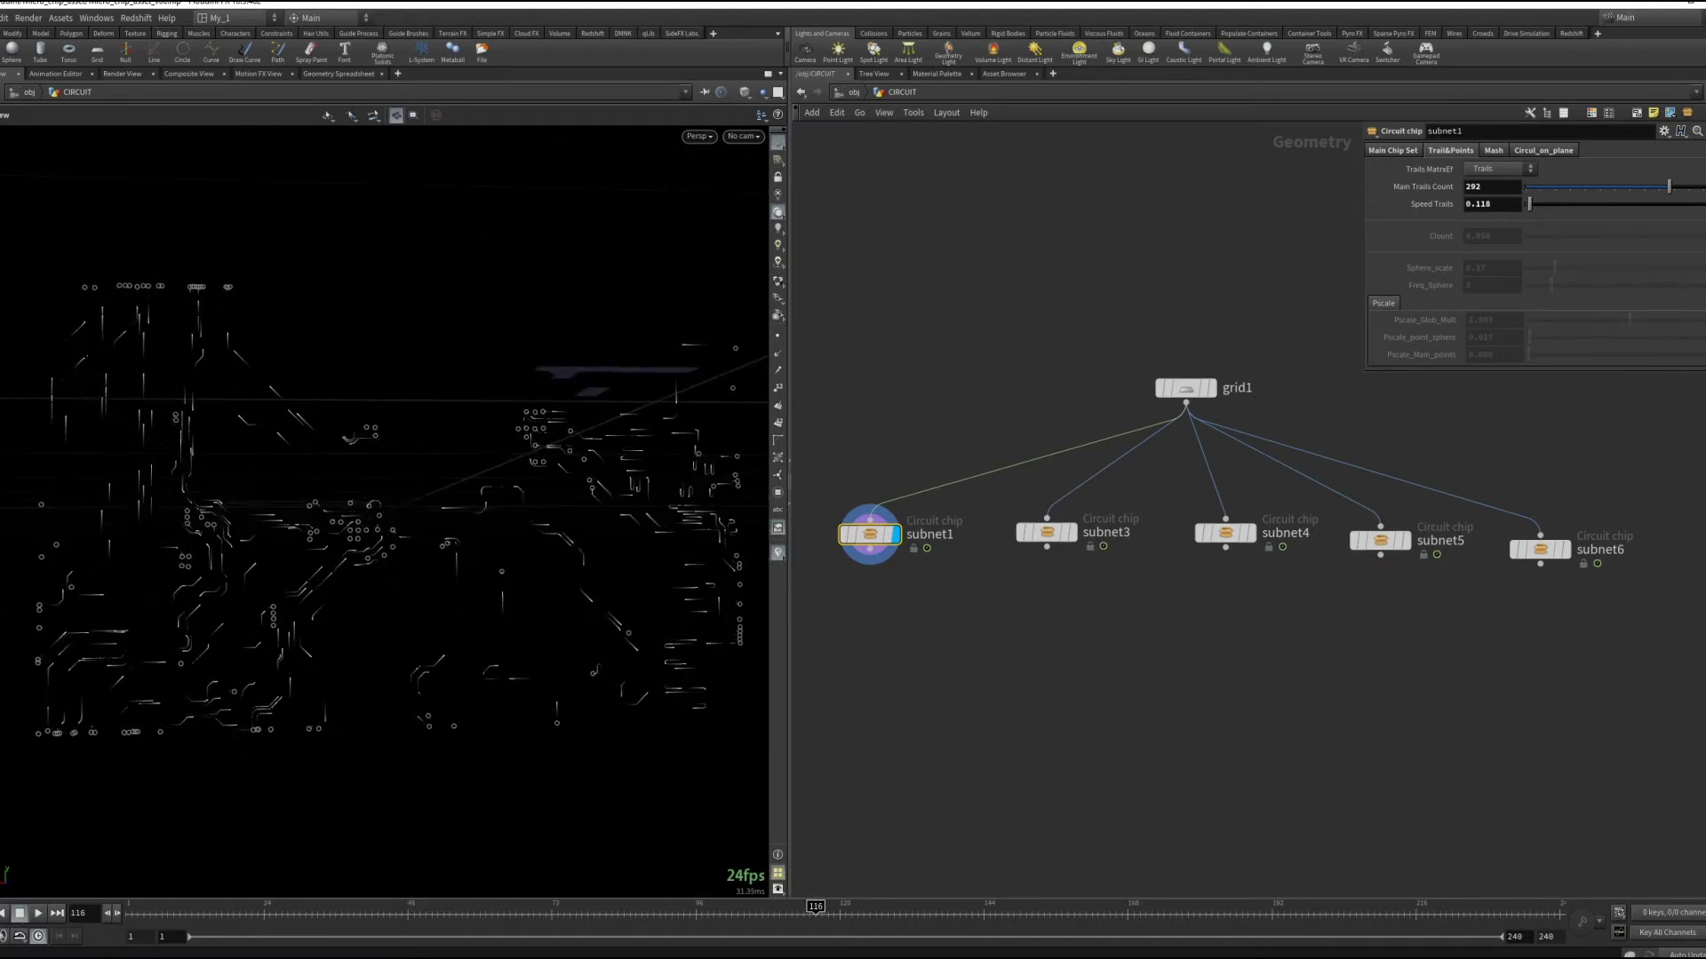
key("ctrl+Up")
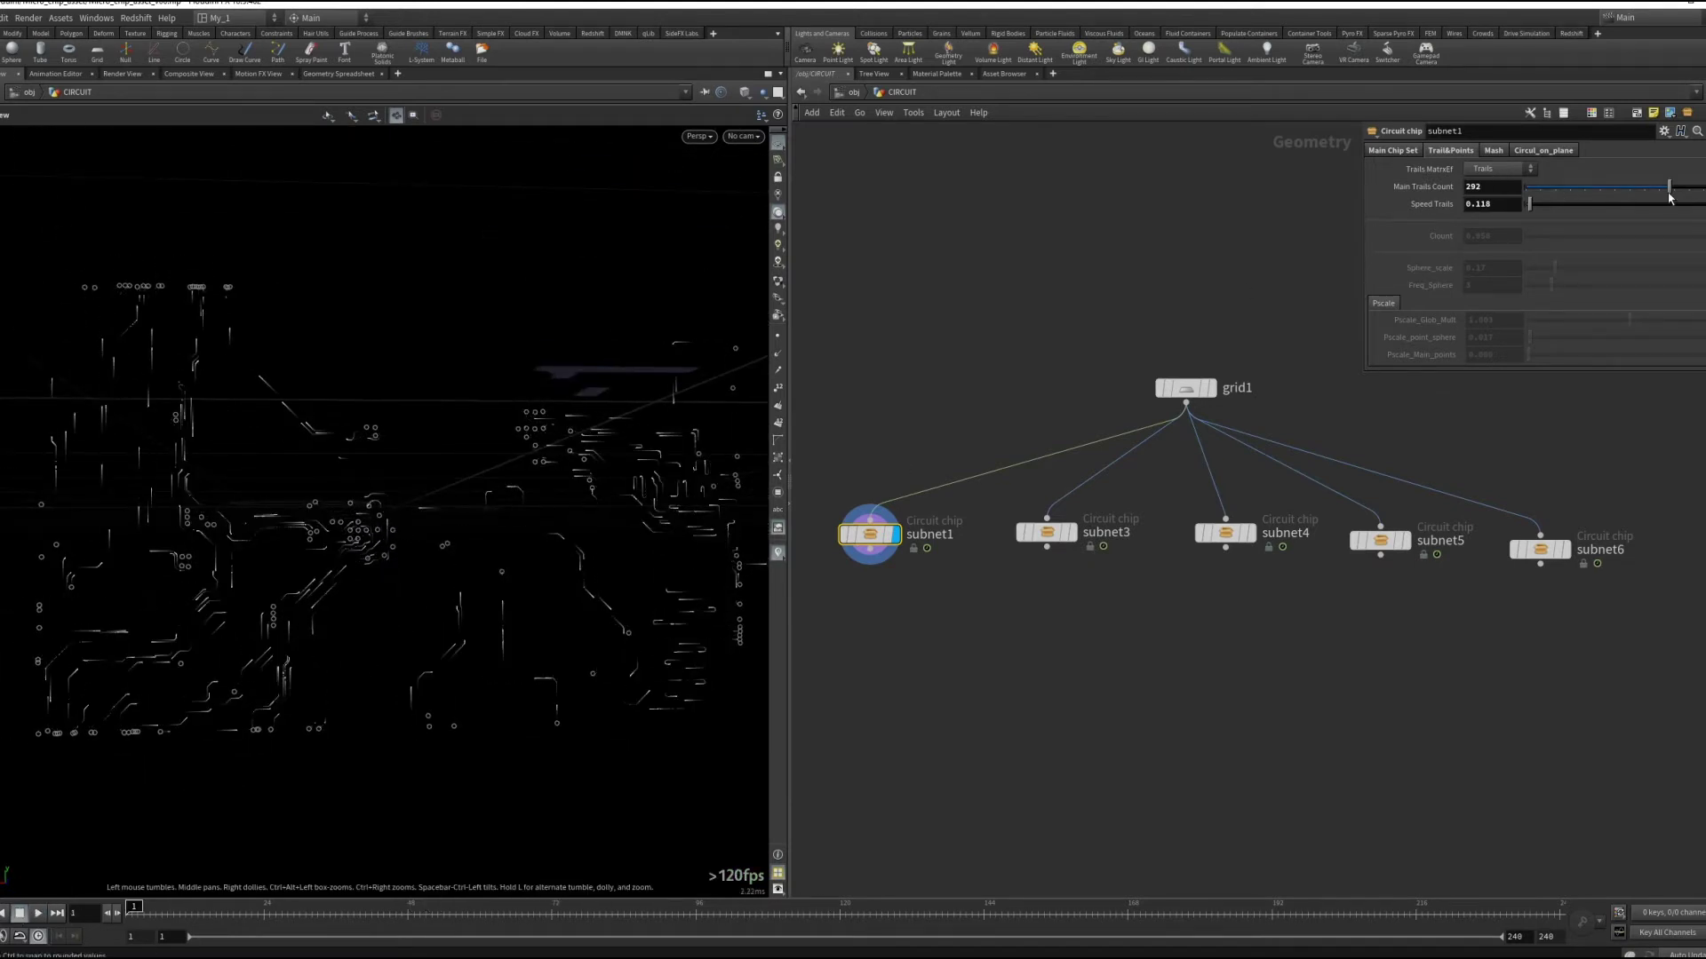
left_click_drag(1670, 198, 1658, 191)
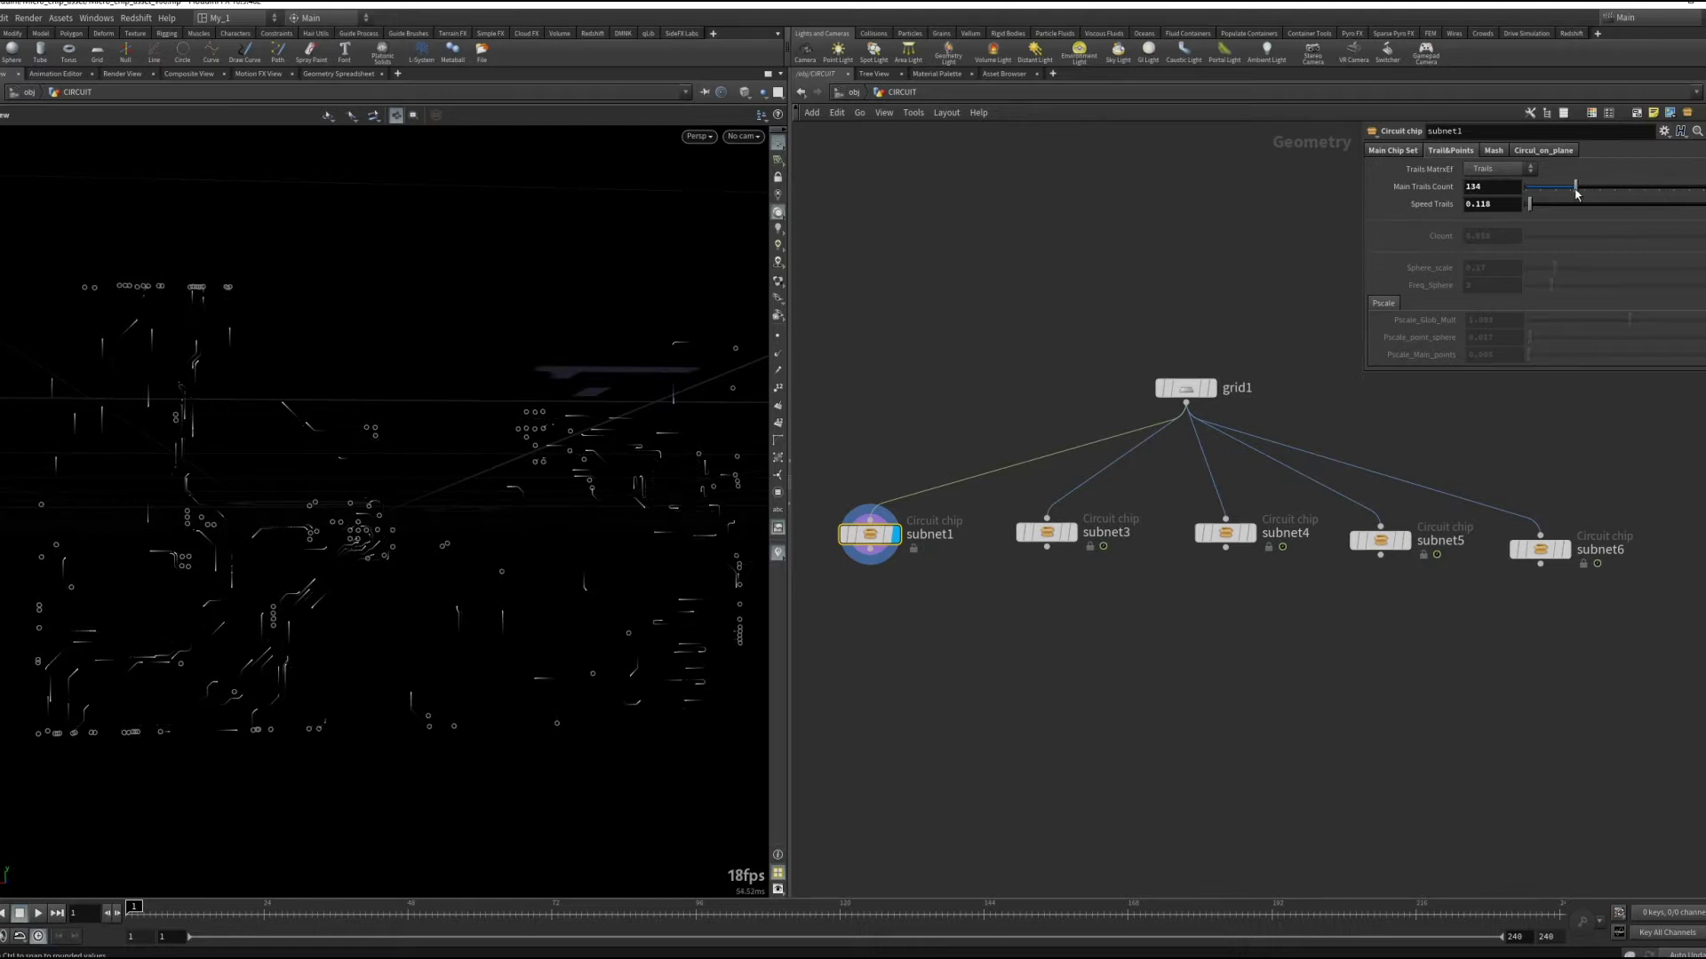
key("Up")
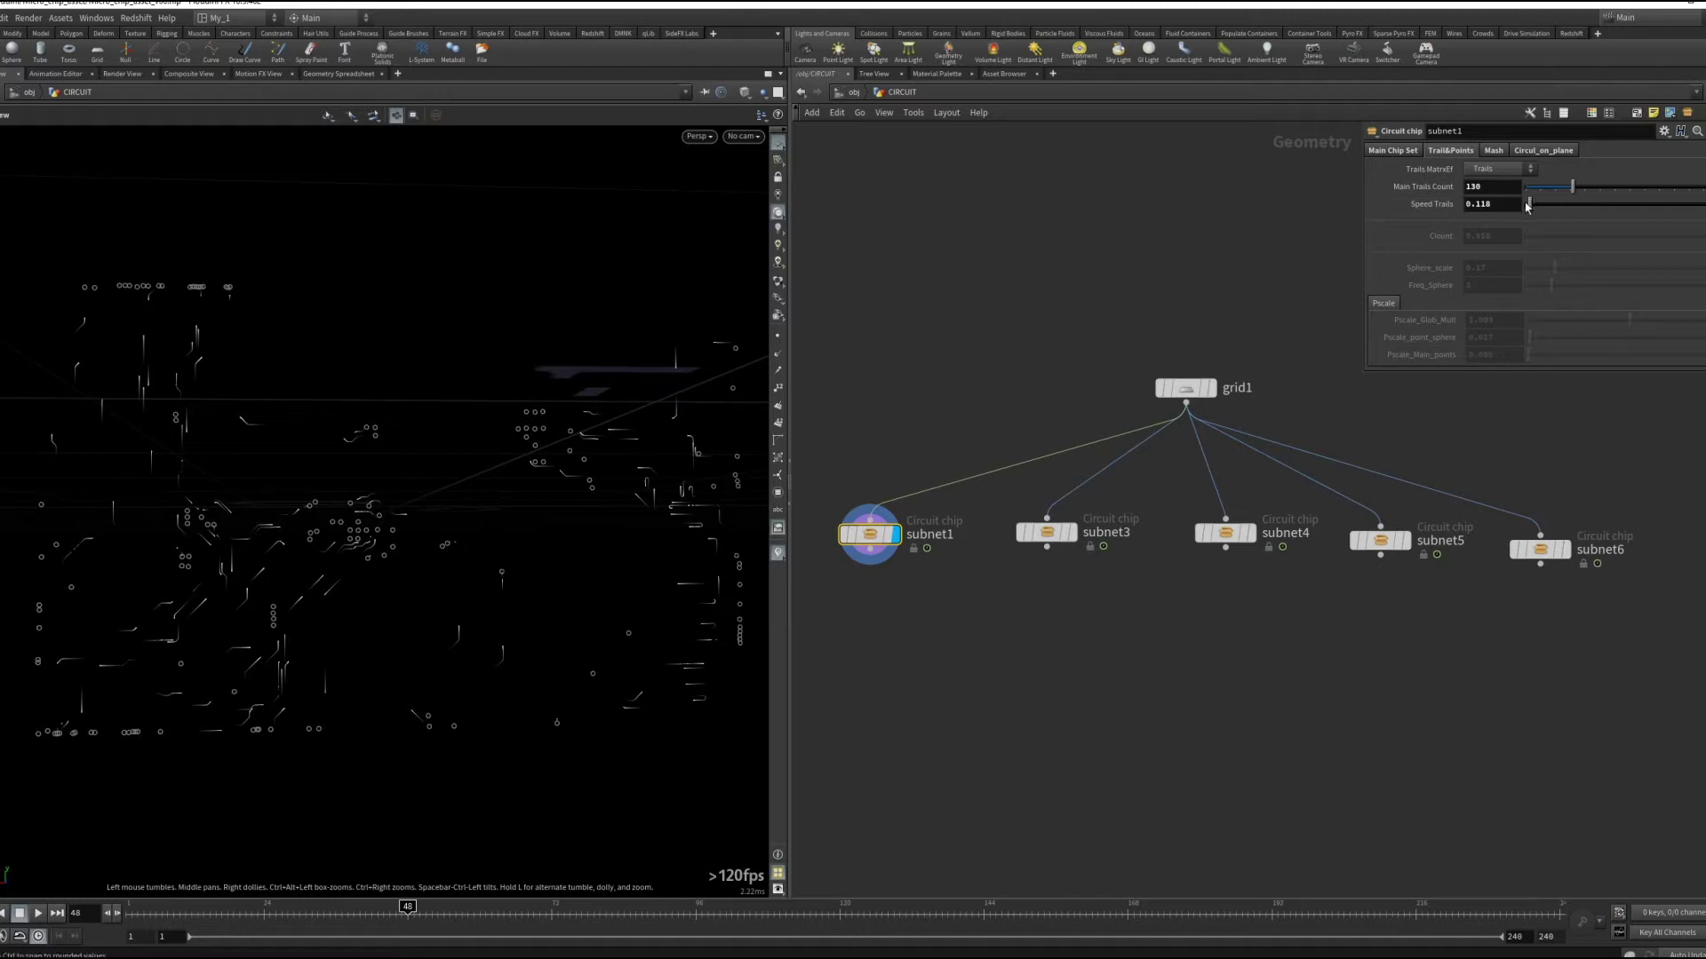
Adjust Speed Trails to about 0.2 while replaying the trail growth
left_click_drag(1527, 206, 1585, 205)
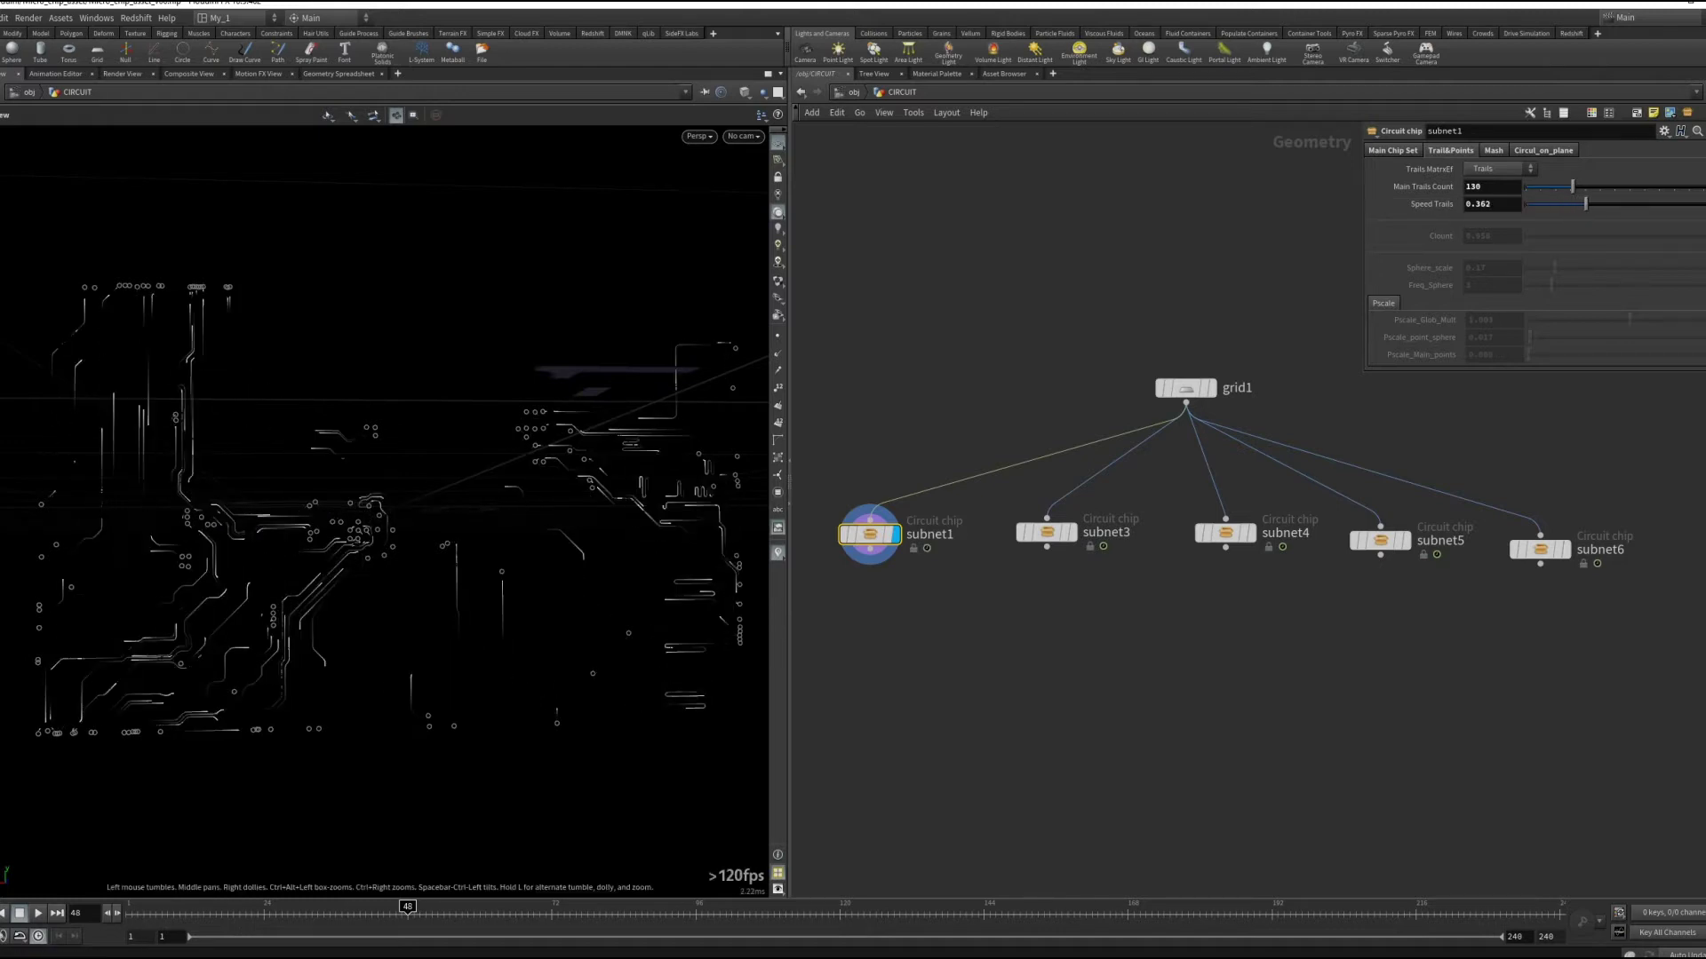
left_click(39, 913)
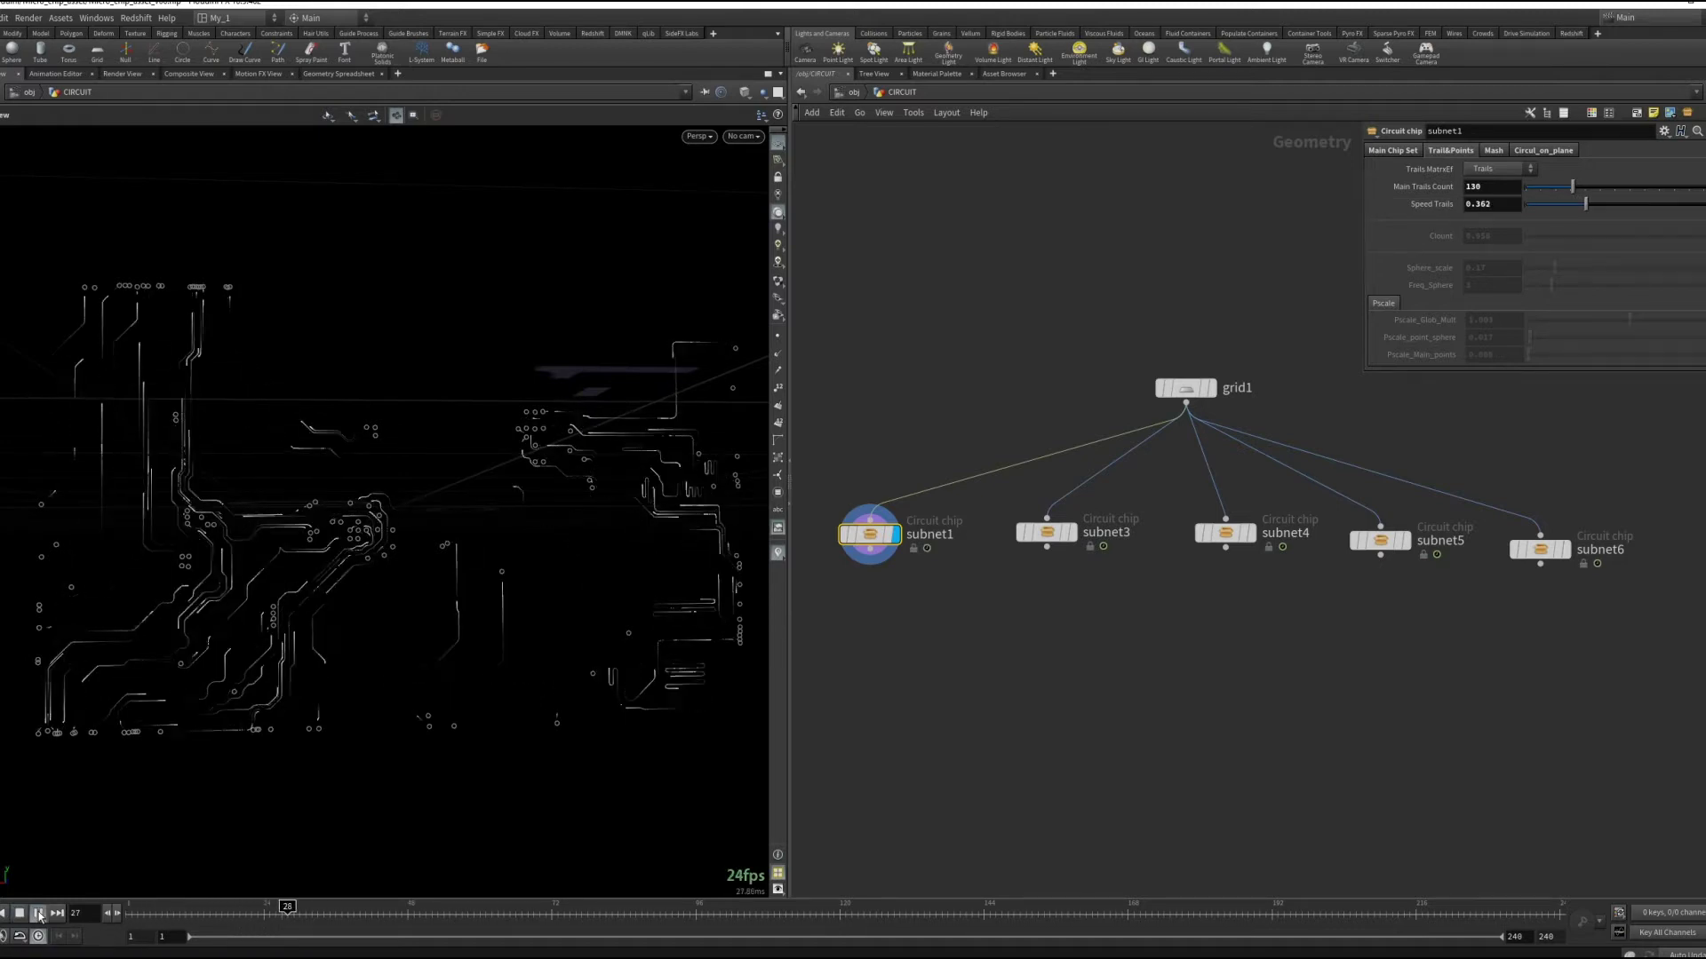
left_click(39, 913)
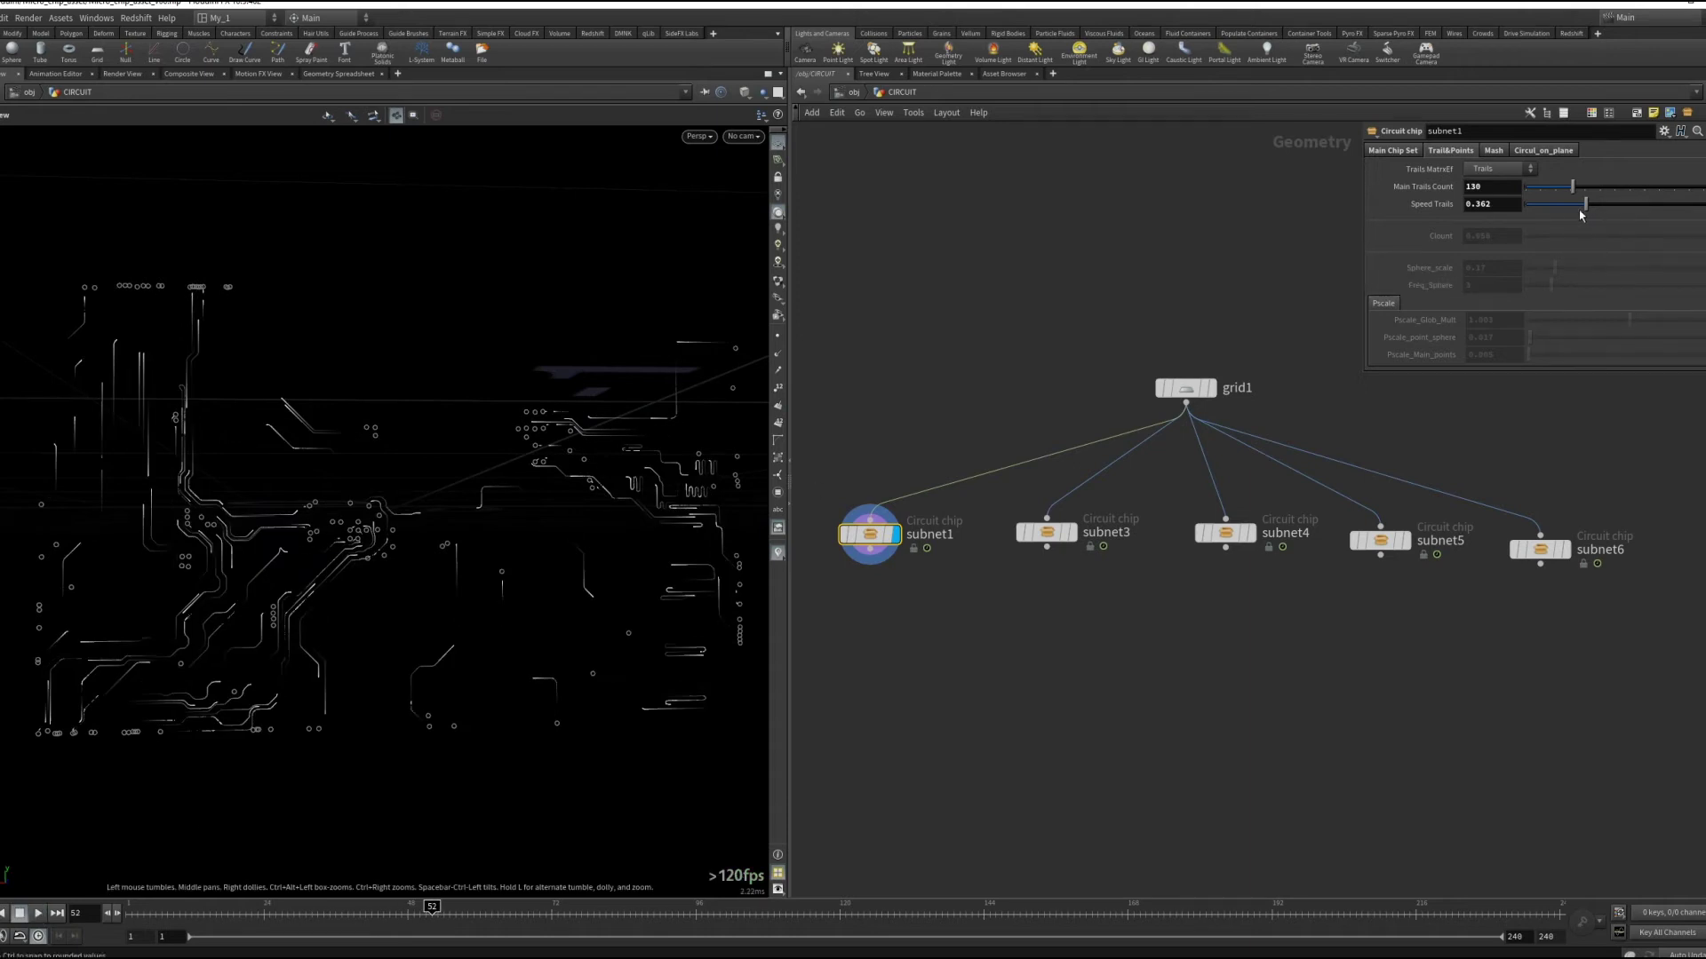
left_click_drag(1580, 214, 1548, 206)
left_click(1493, 151)
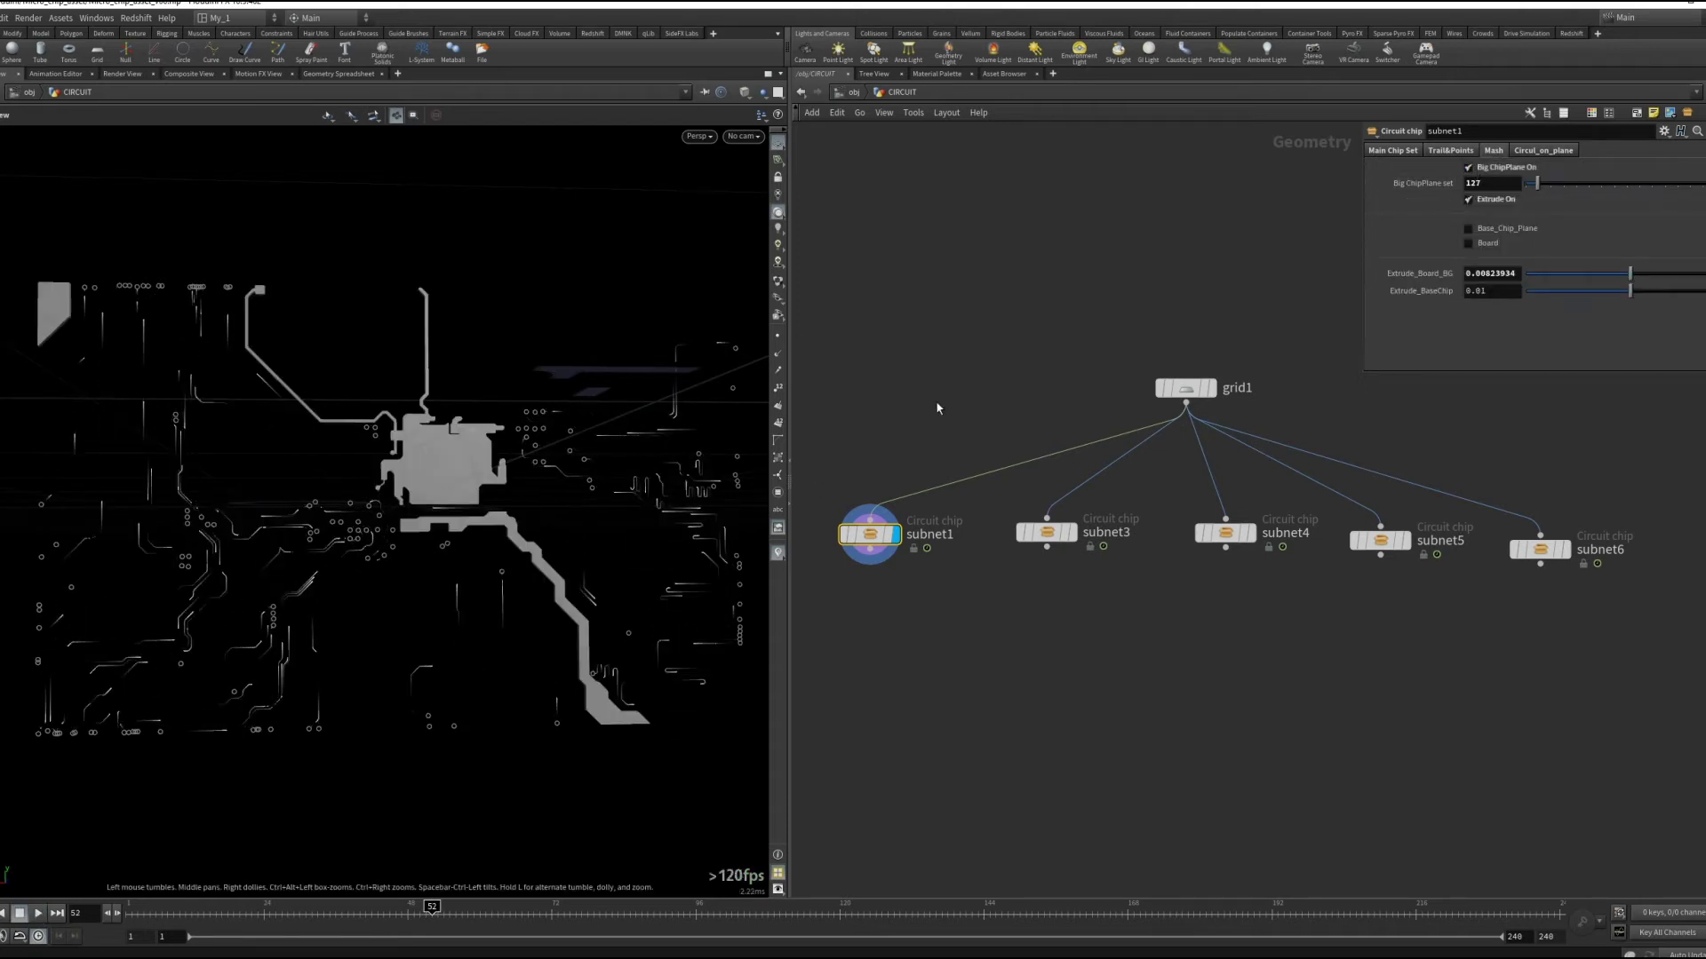
Check Base_Chip_Plane on the Mesh tab with the view tilted obliquely
scroll(526, 522, "down", 1)
scroll(527, 526, "down", 2)
left_click_drag(528, 525, 455, 496)
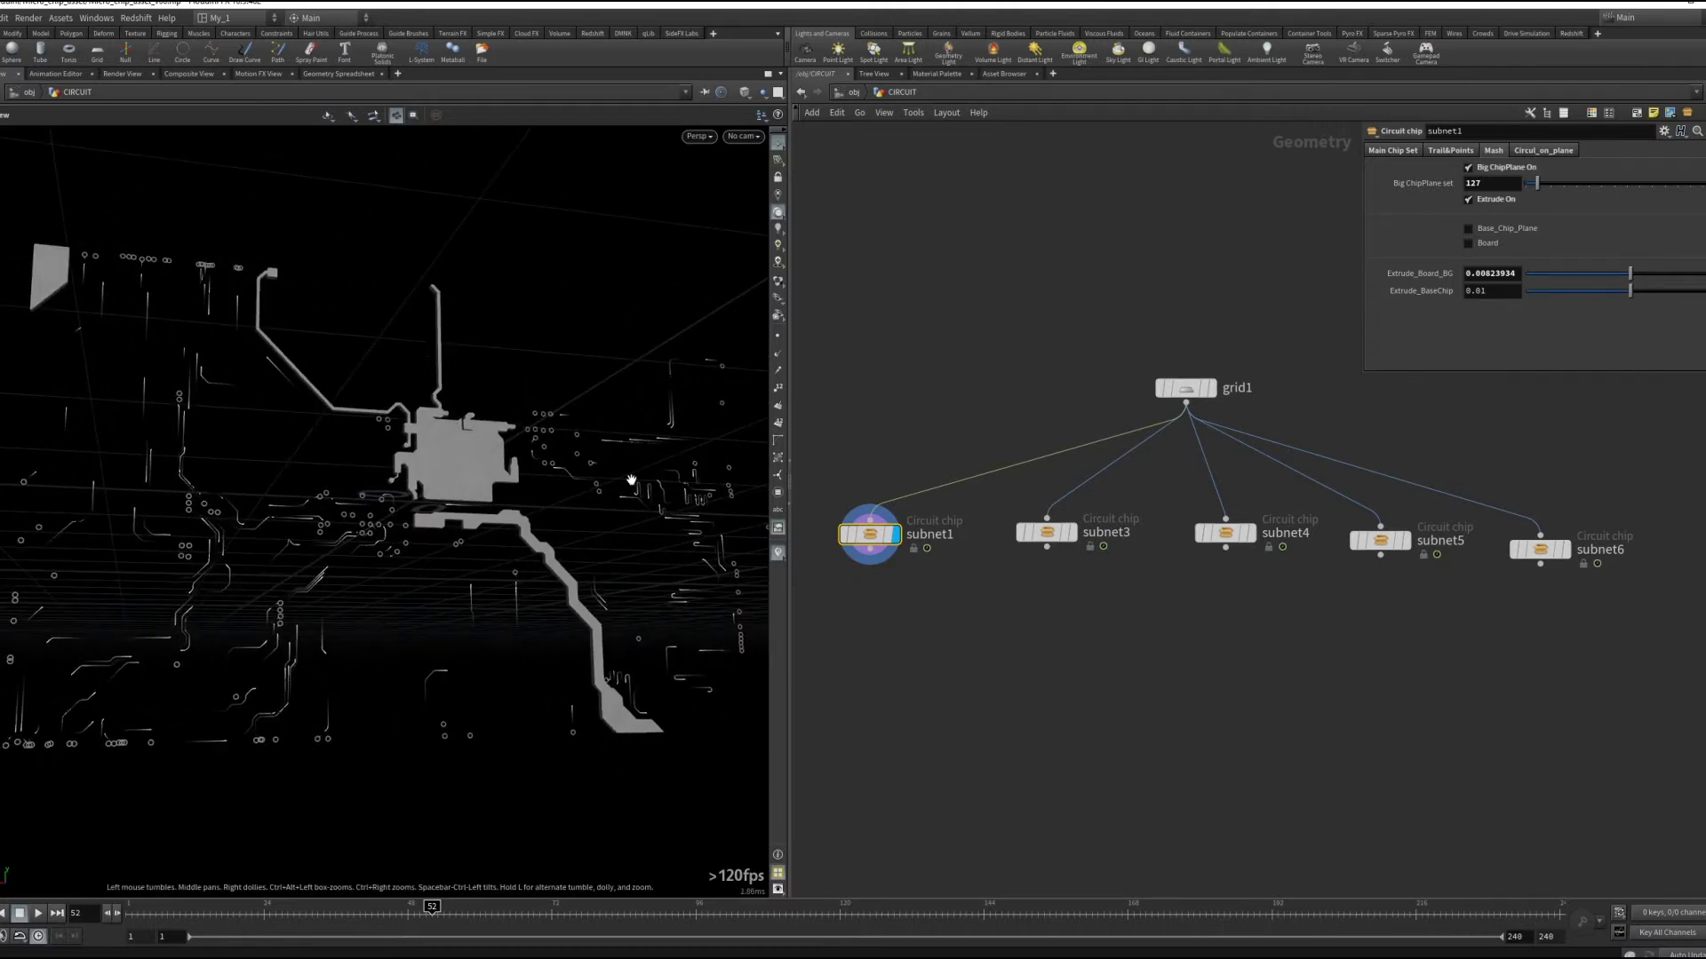
mouse_move(629, 481)
left_mouse_down()
mouse_move(591, 362)
mouse_move(580, 399)
mouse_move(577, 347)
mouse_move(587, 409)
left_mouse_up()
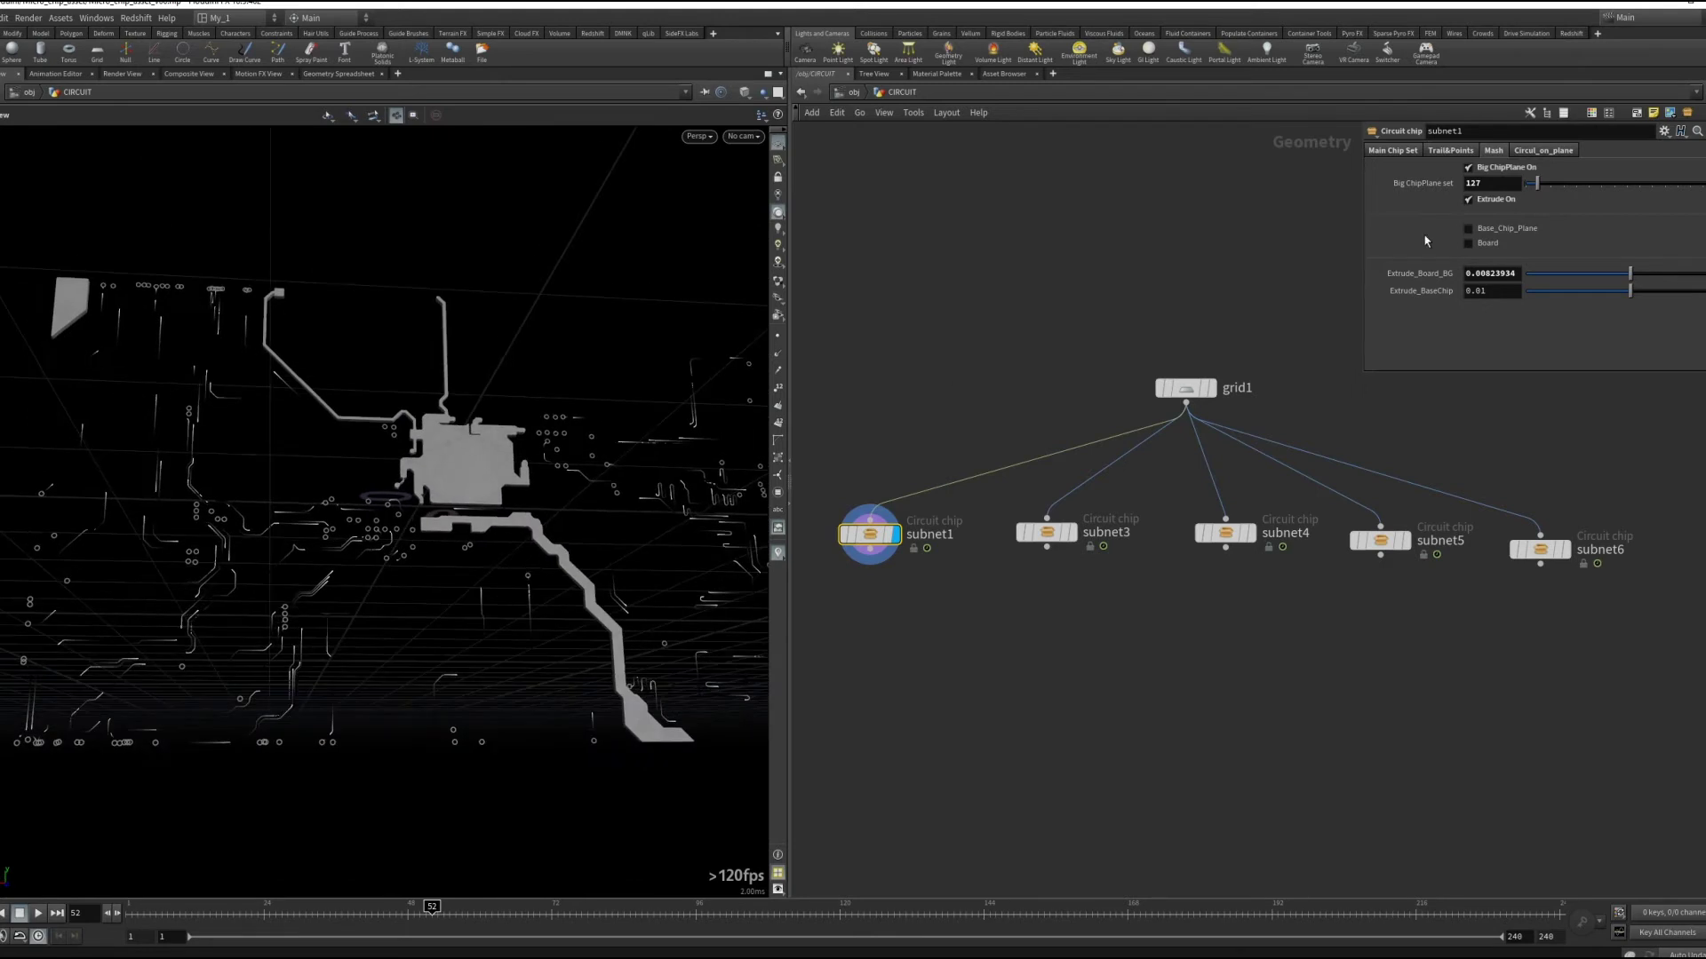
left_click(1467, 202)
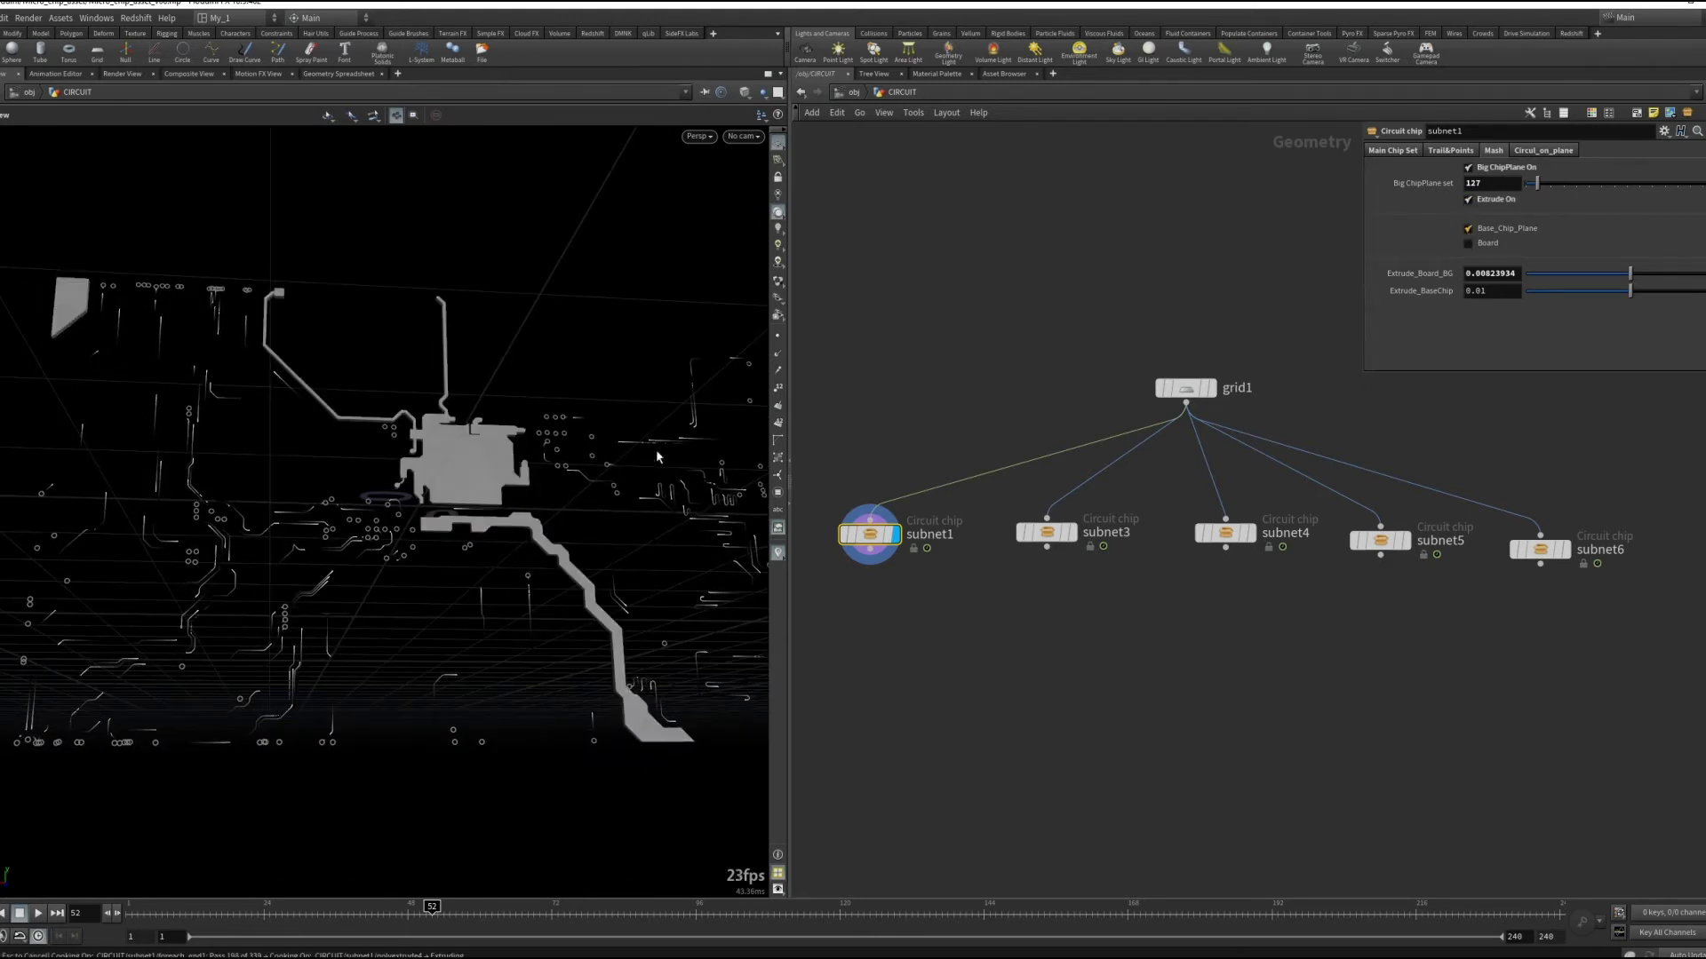
Keep the Board plane unchecked and display subnet3's traces in the viewport
left_click_drag(587, 462, 568, 498)
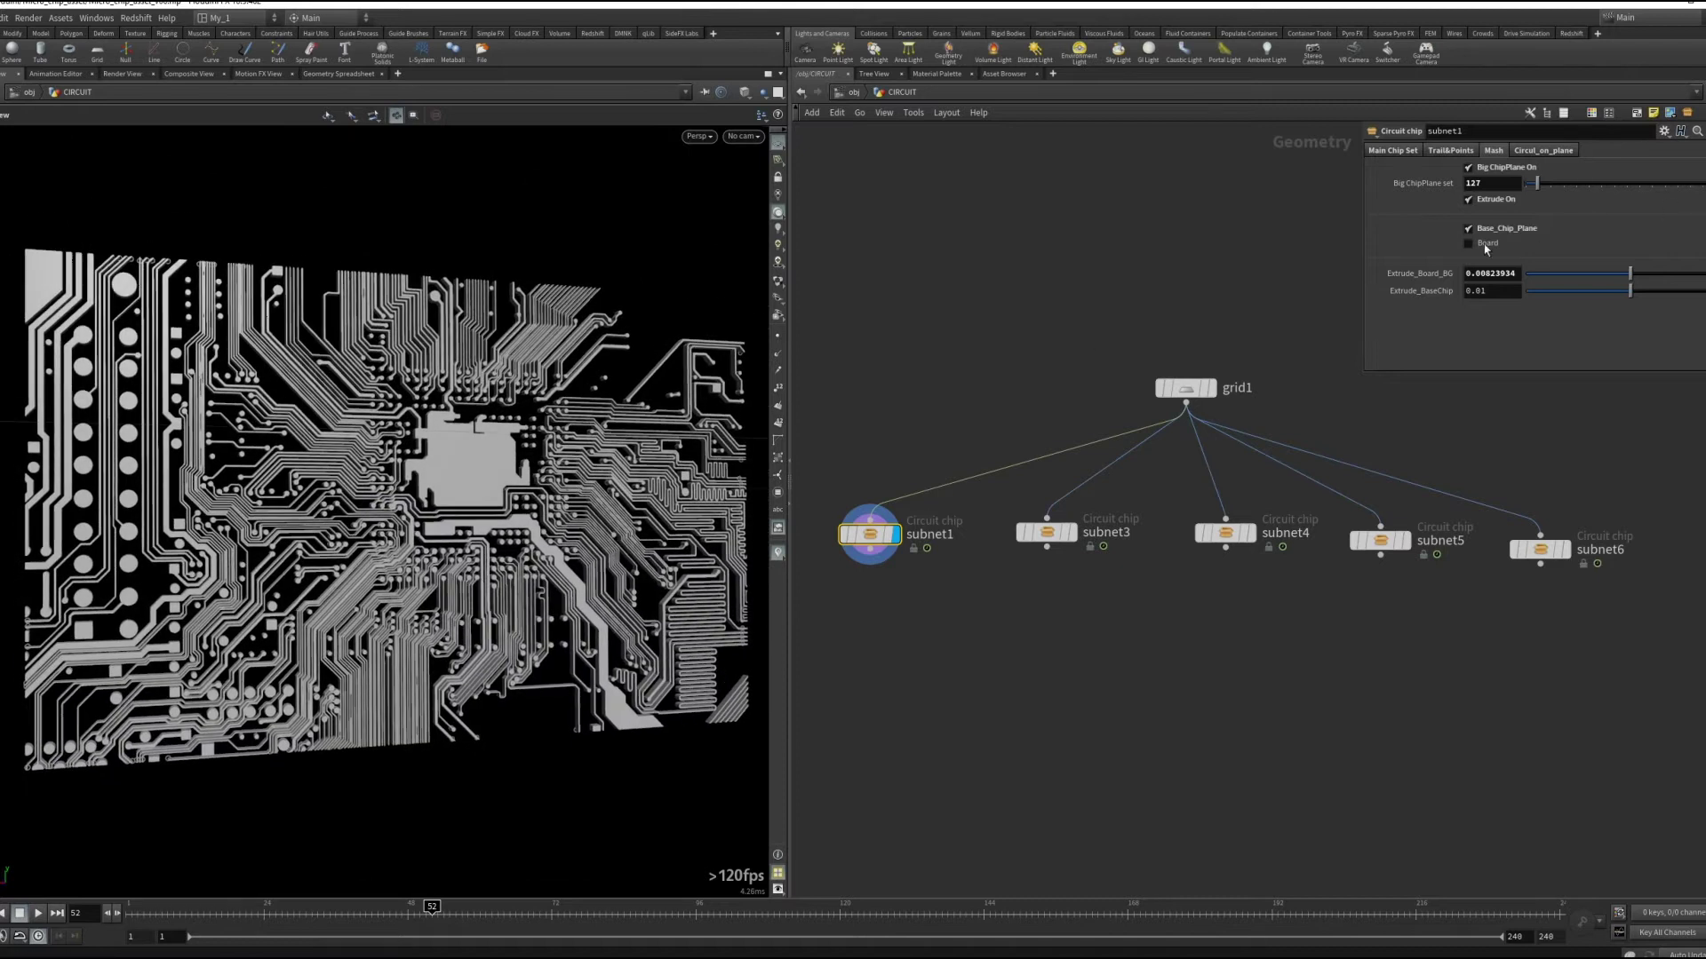
left_click(1468, 245)
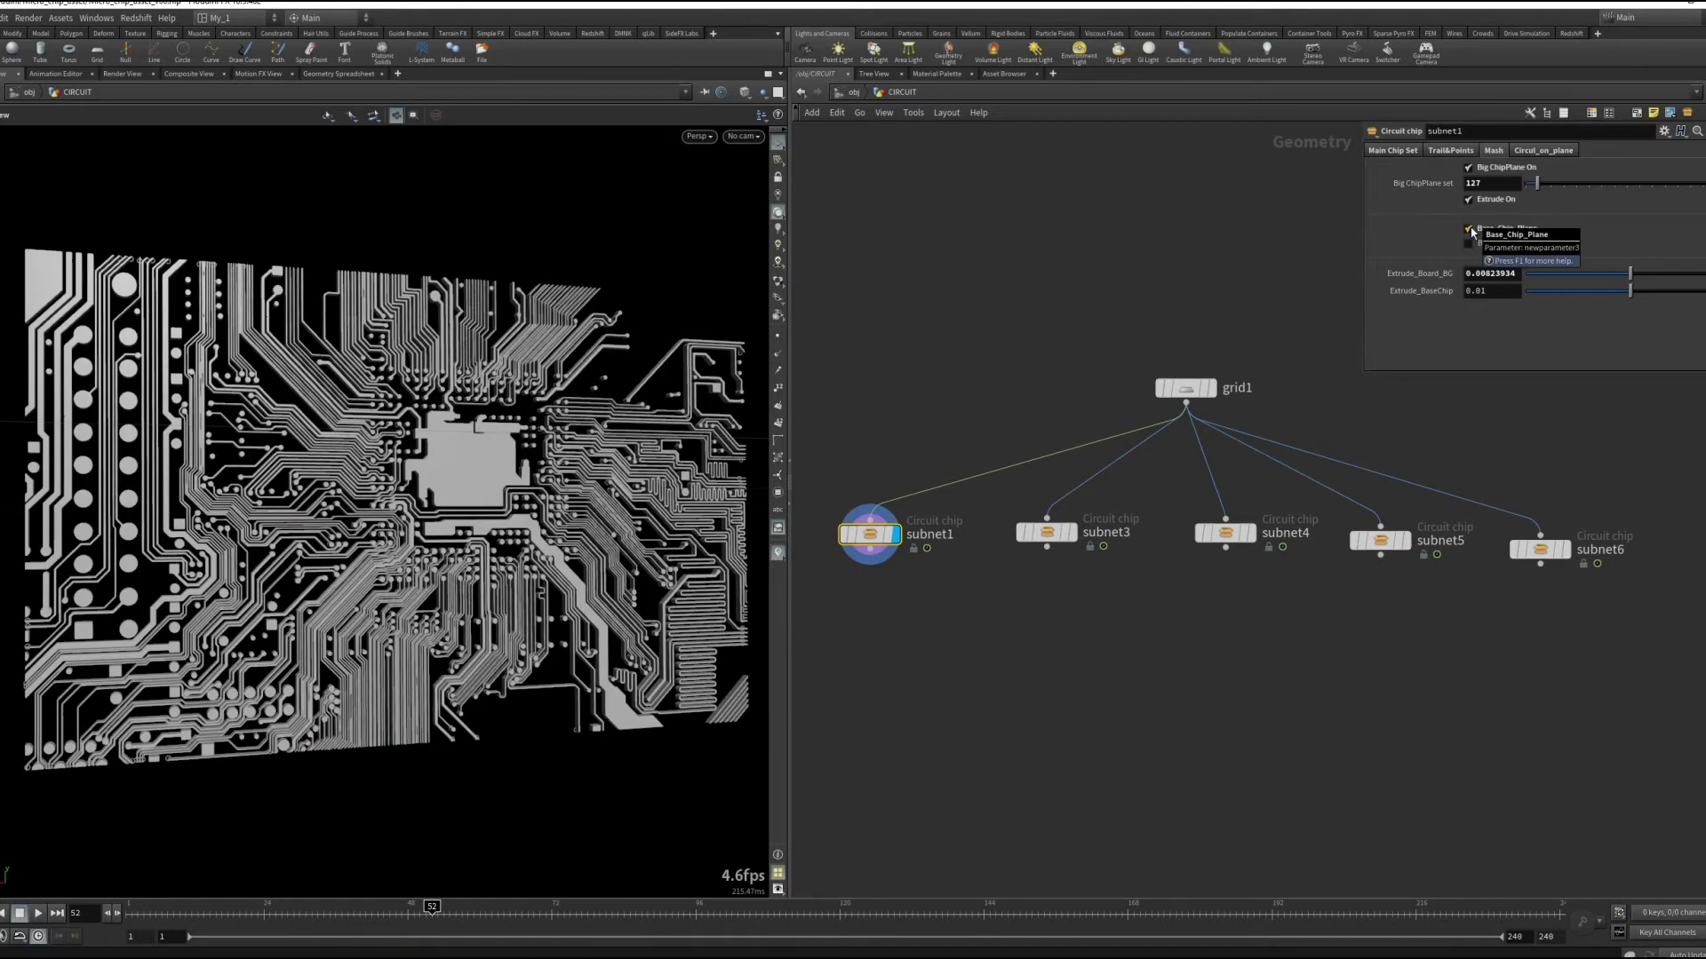
left_click(1468, 232)
left_click(1070, 532)
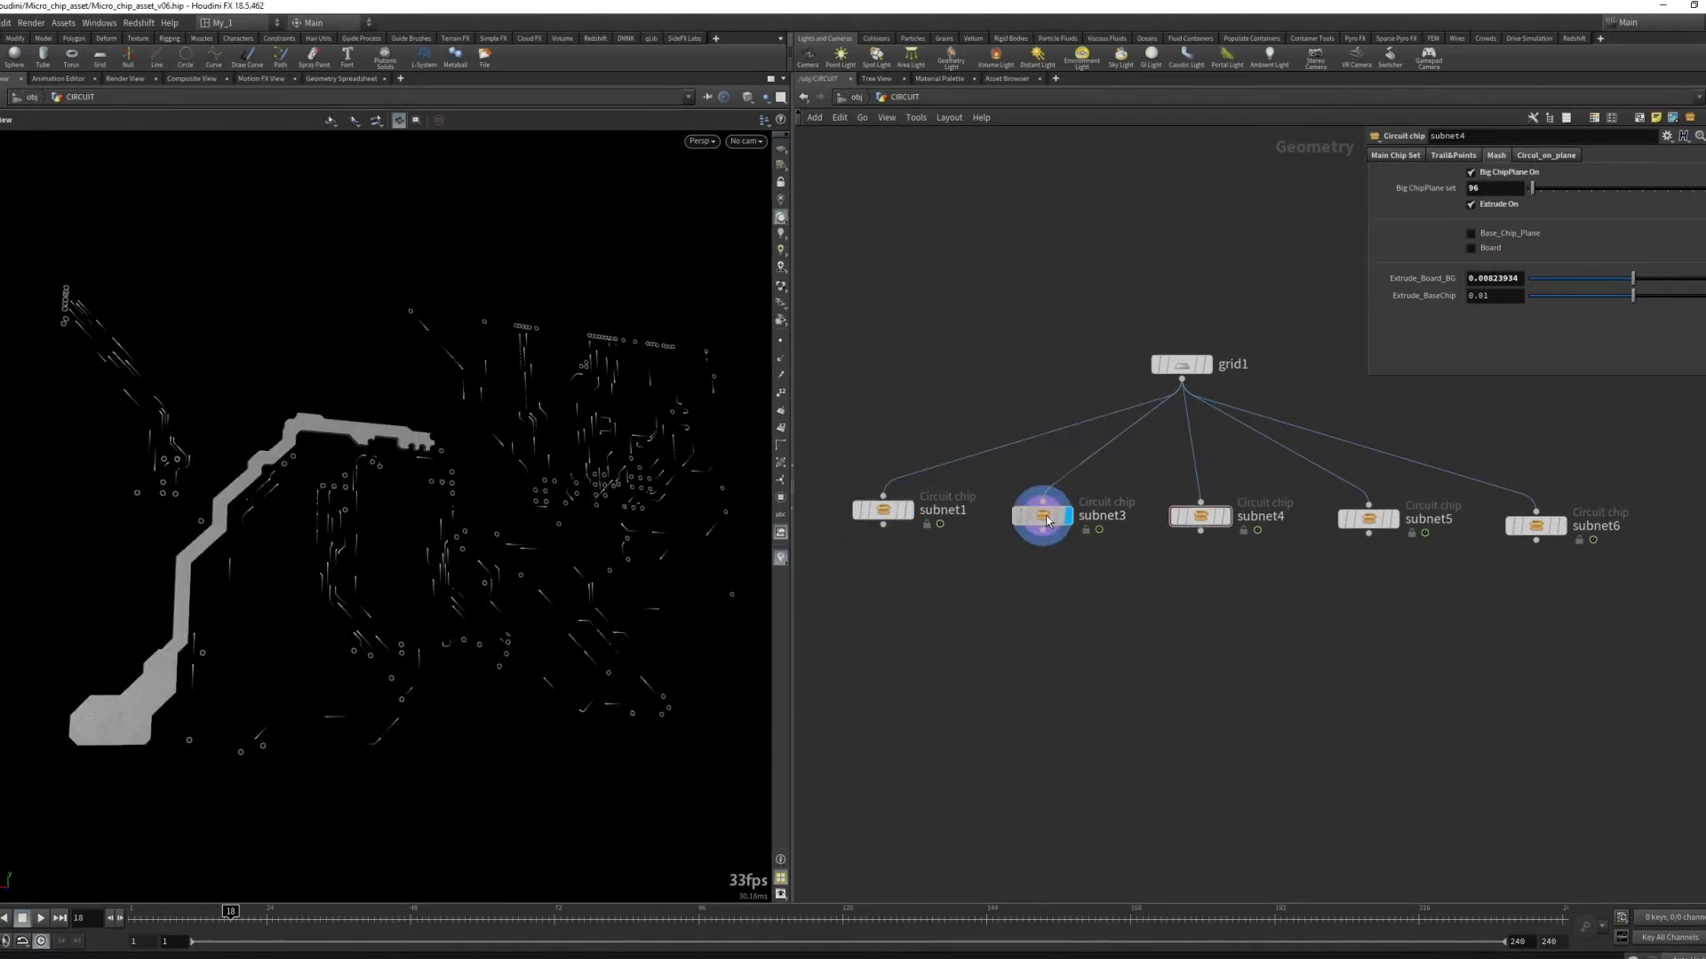
Select subnet3 and set its Circul_on_plane Perim/Area mode to Area
left_click(1383, 159)
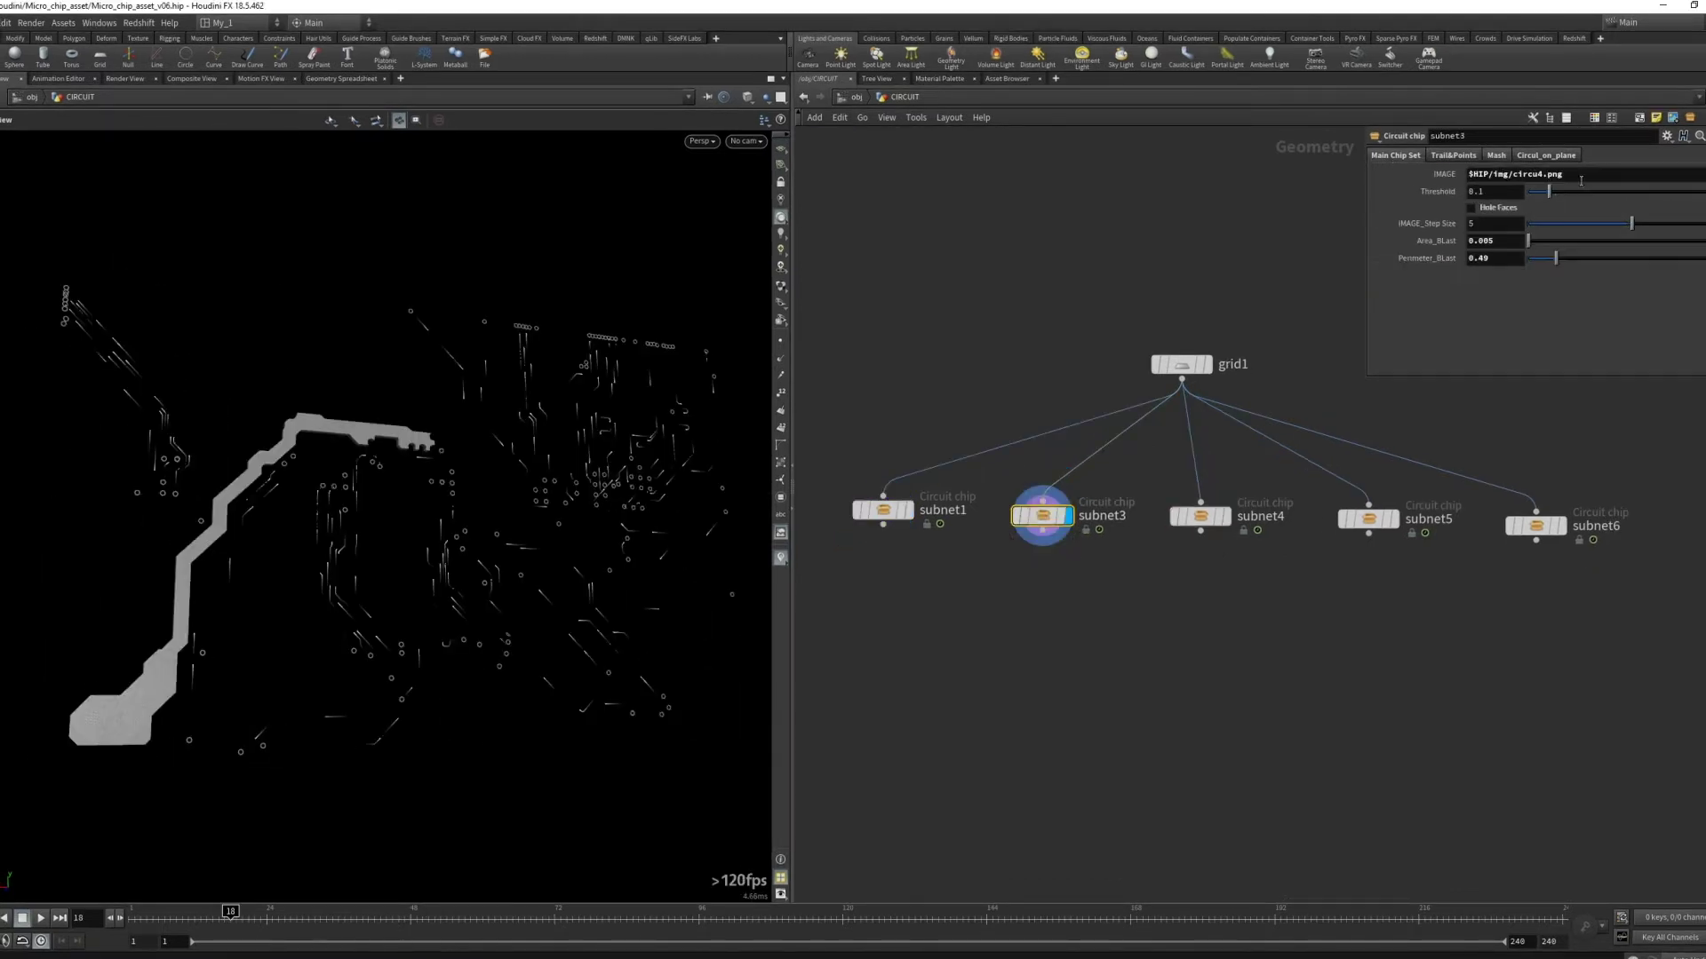
left_click(1044, 529)
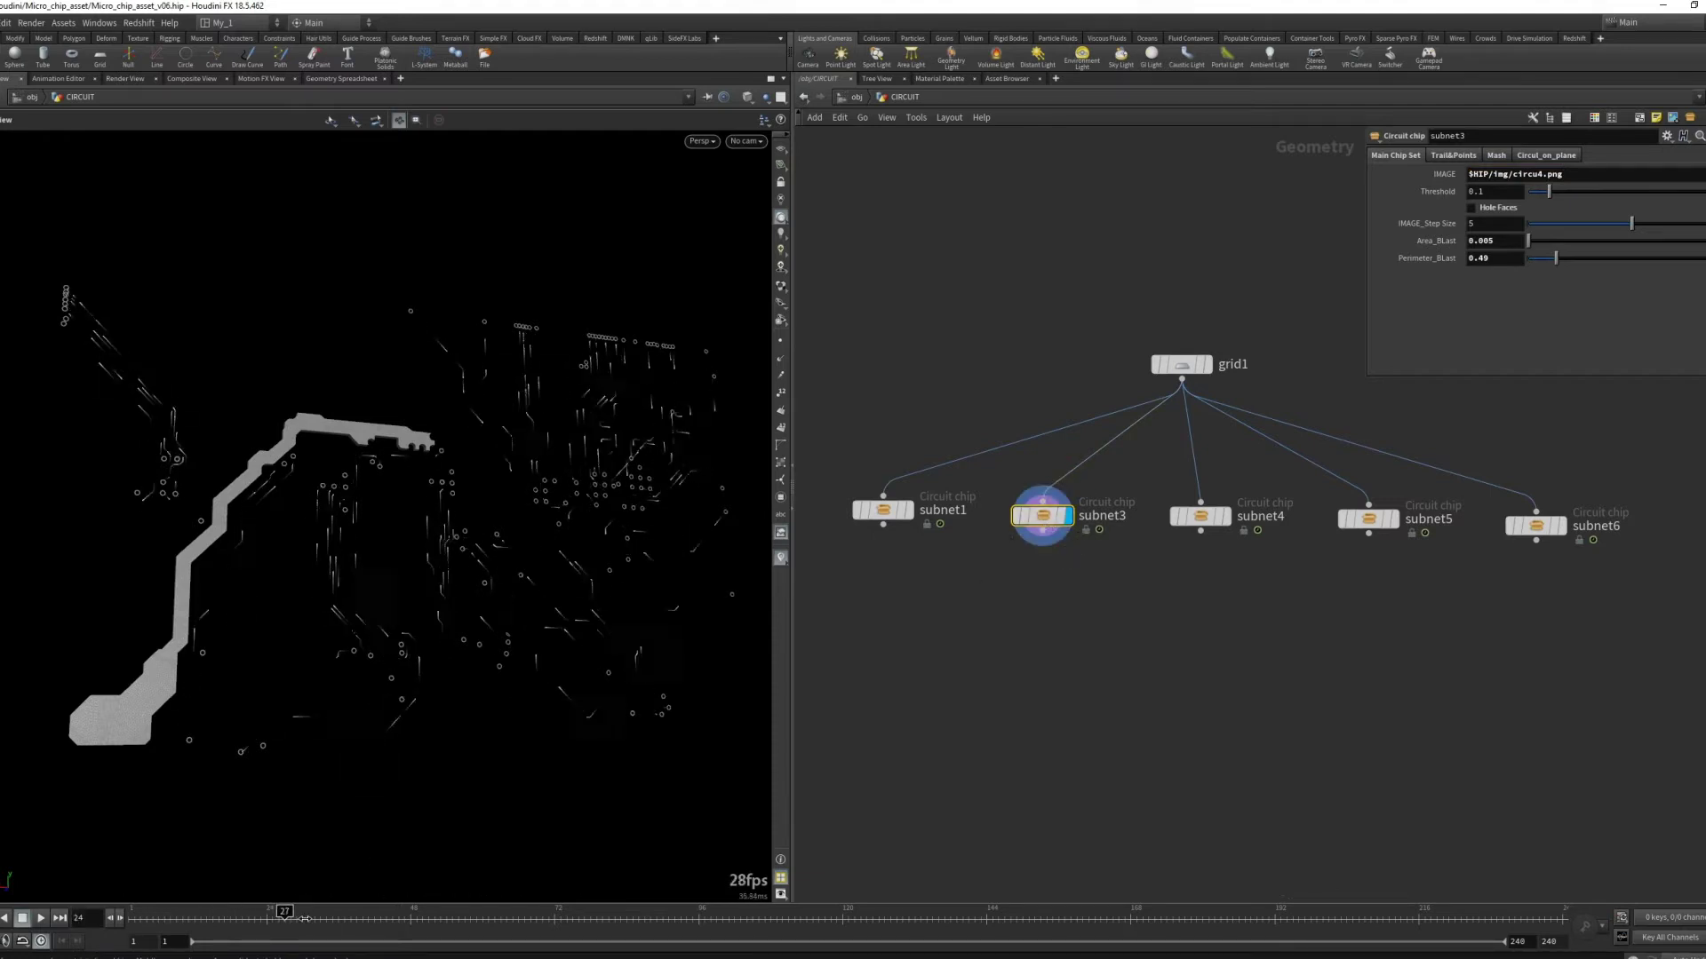
mouse_move(465, 819)
left_mouse_down()
mouse_move(555, 684)
mouse_move(498, 609)
mouse_move(490, 666)
mouse_move(413, 646)
mouse_move(368, 677)
mouse_move(335, 667)
left_mouse_up()
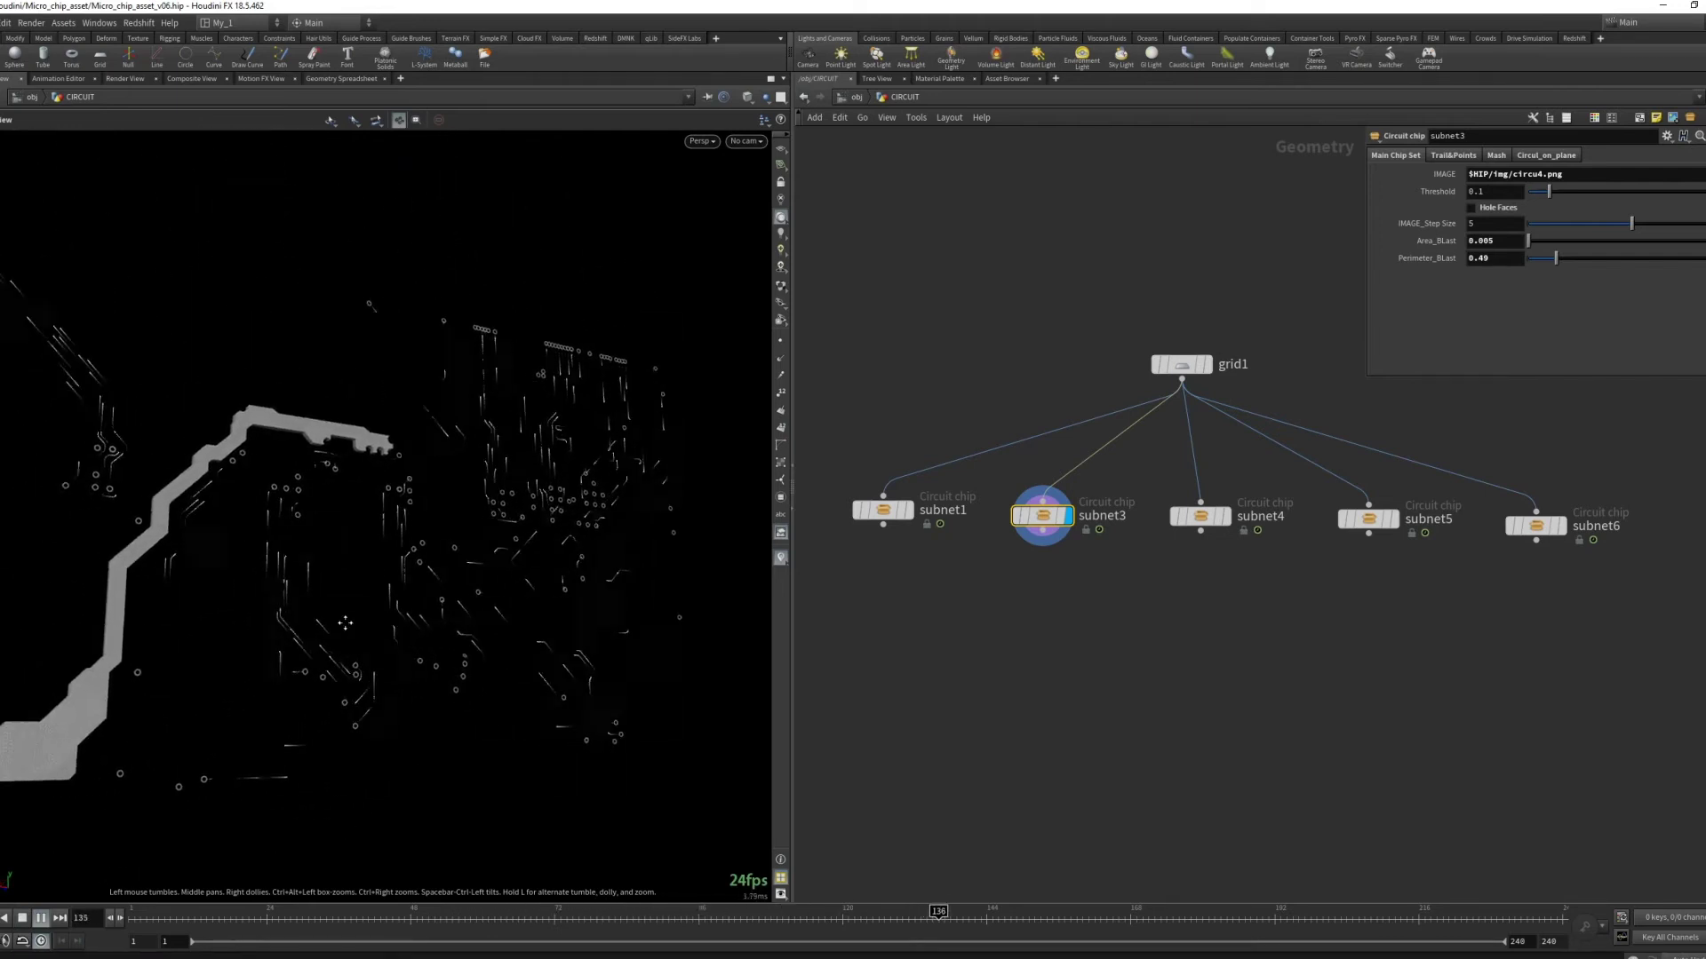
left_click(1532, 156)
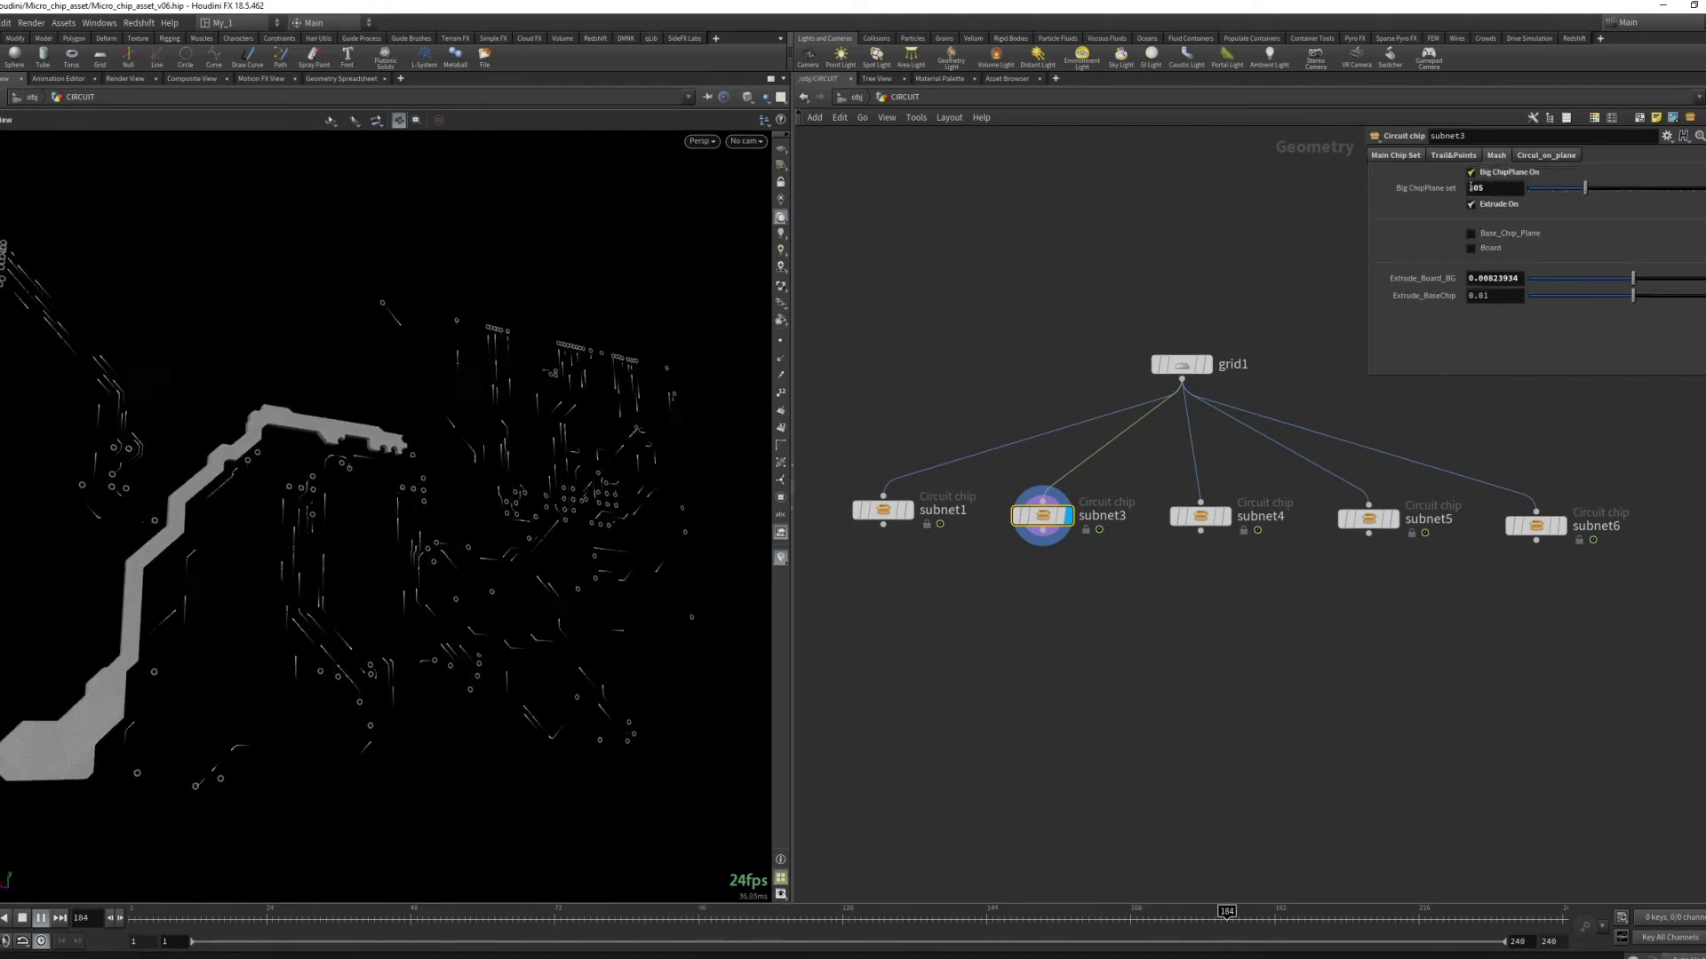
left_click(1492, 189)
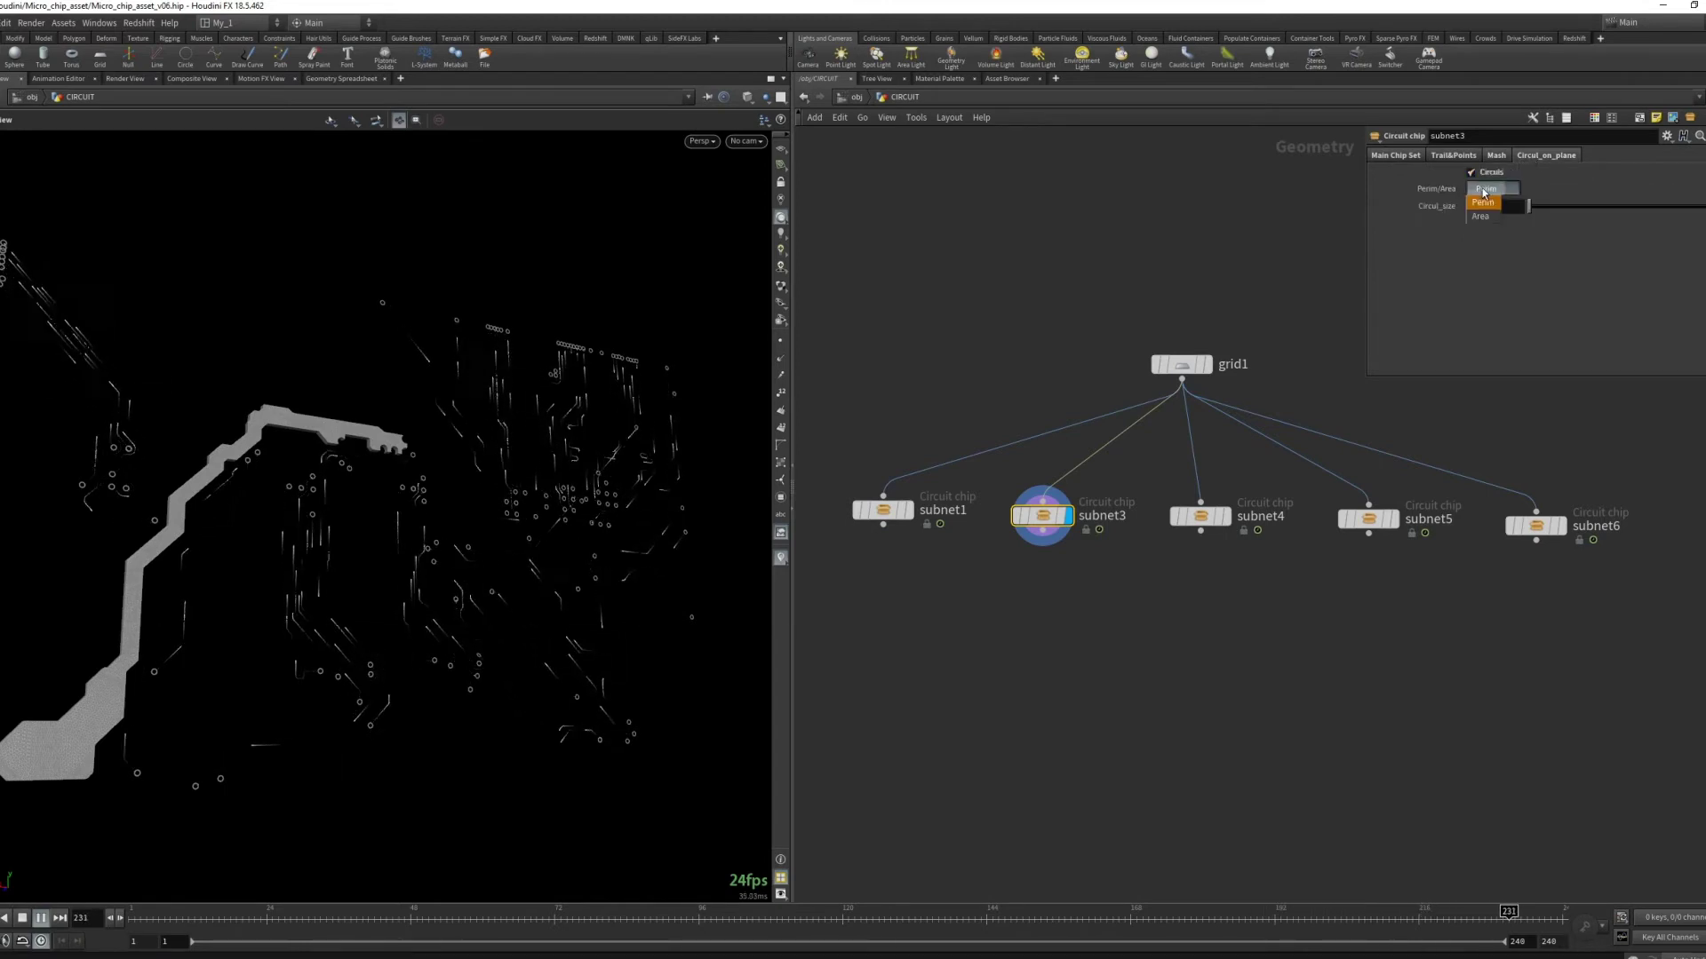
left_click(1480, 217)
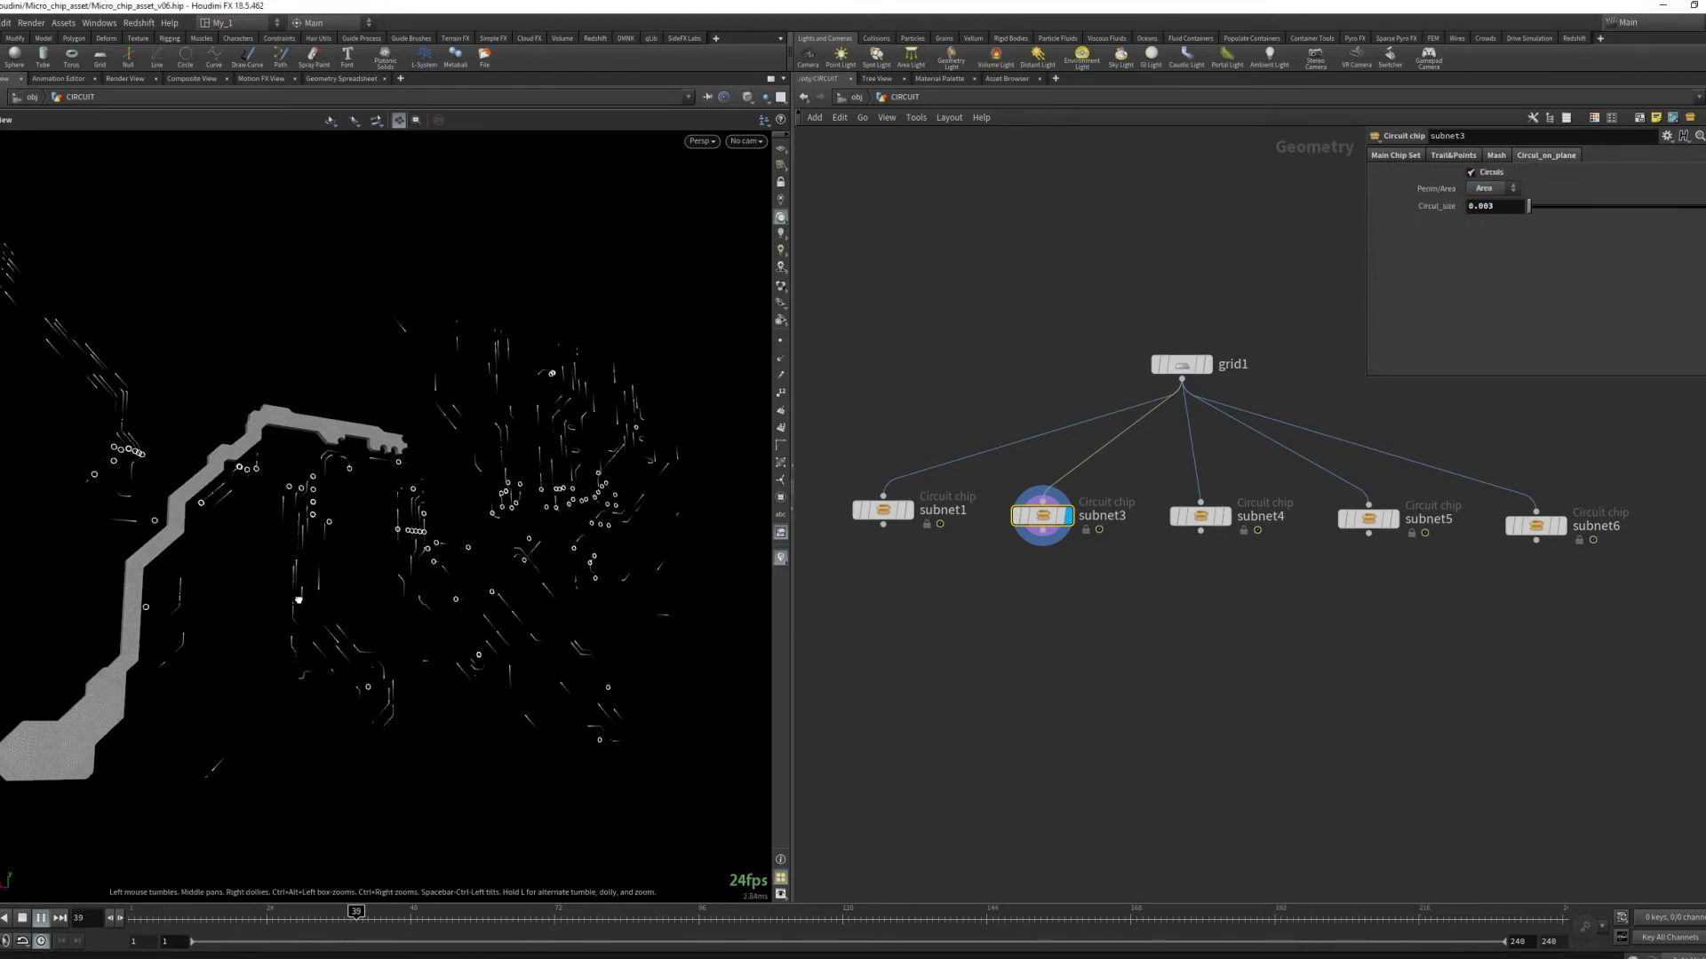
Stop playback and switch the display to subnet4 instead of subnet3
left_click_drag(222, 635, 278, 641)
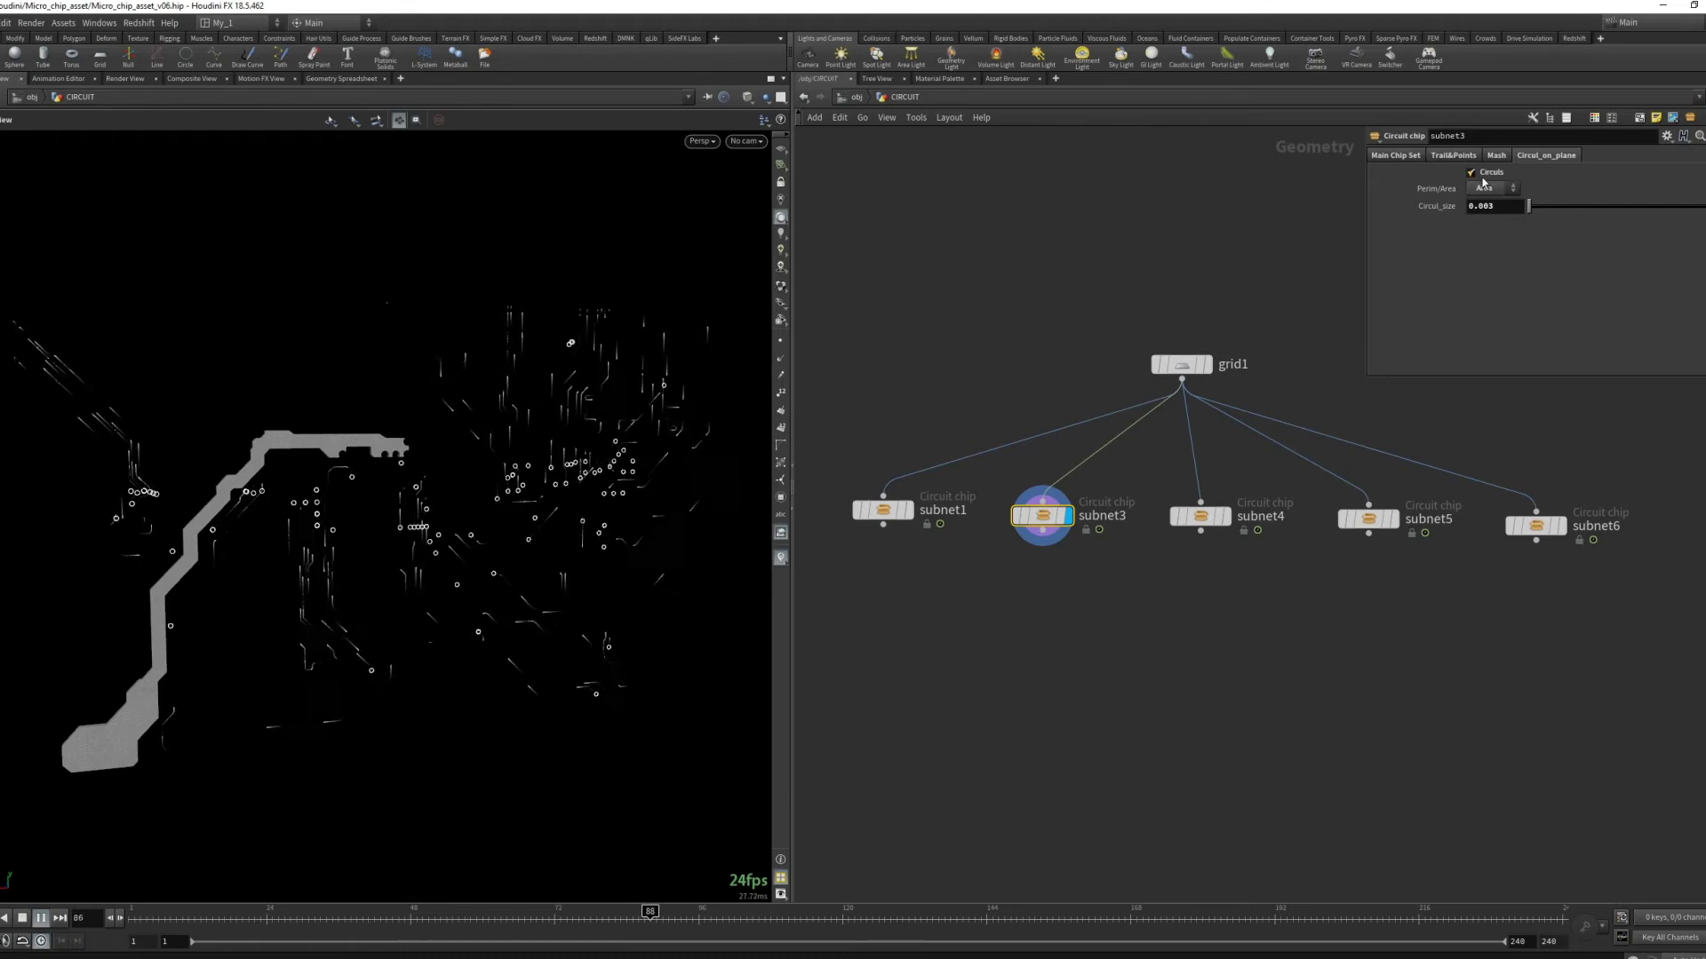
left_click(1396, 154)
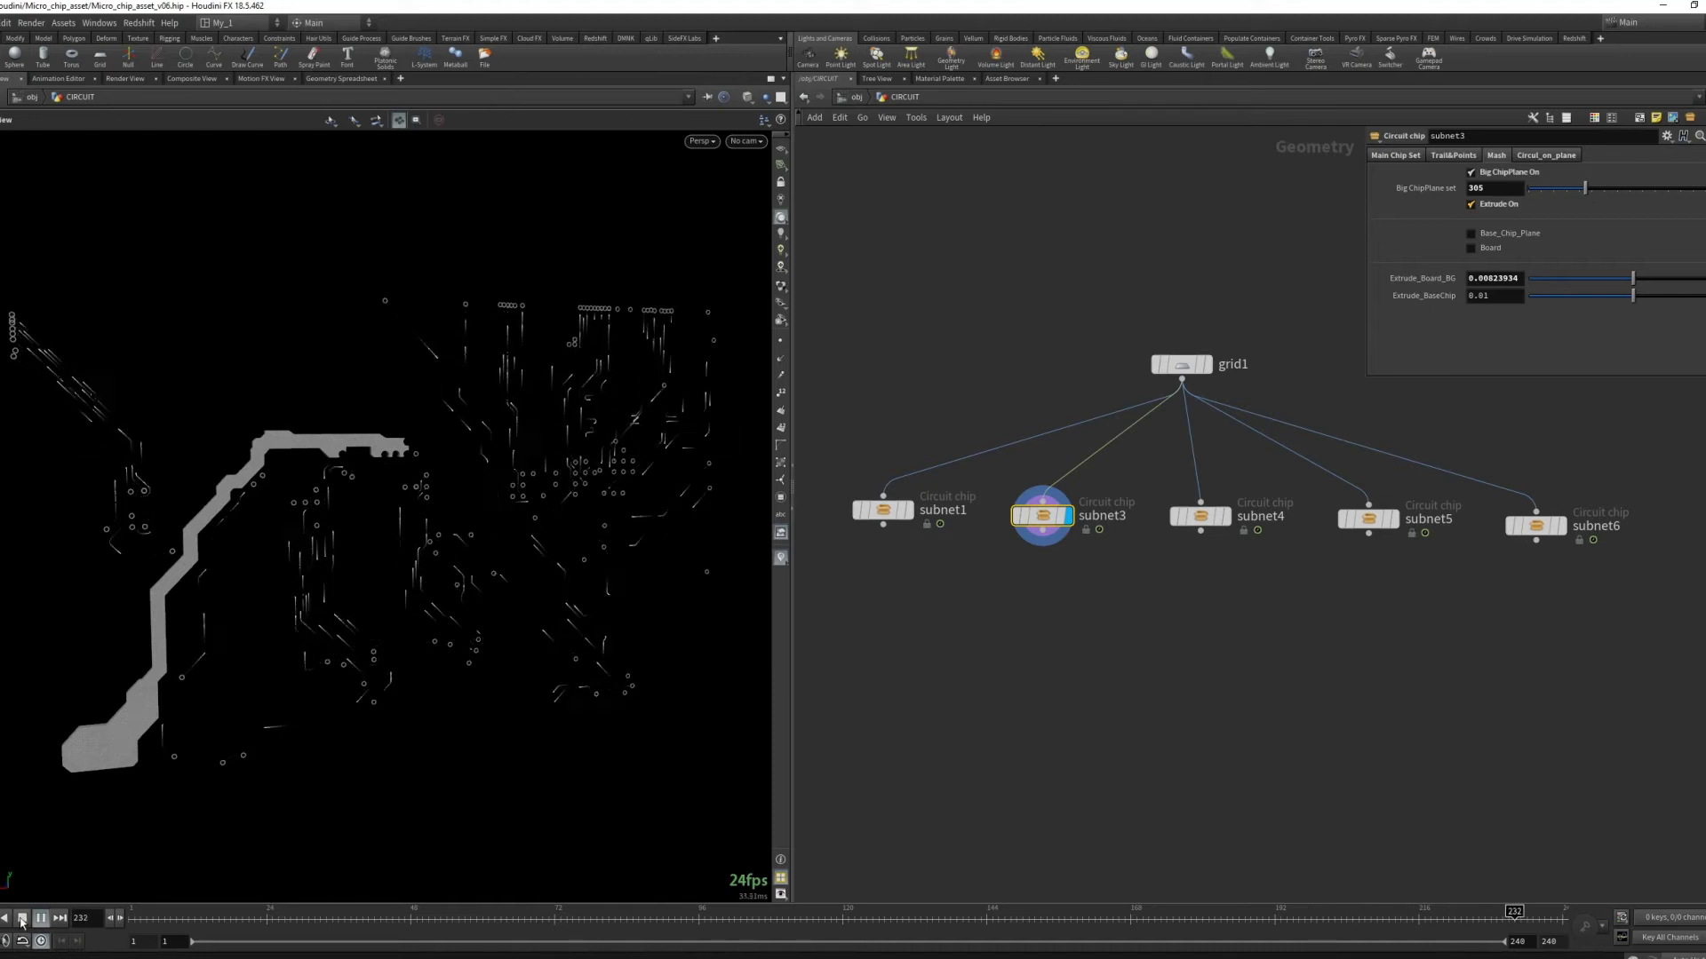
key("Escape")
left_click(1224, 521)
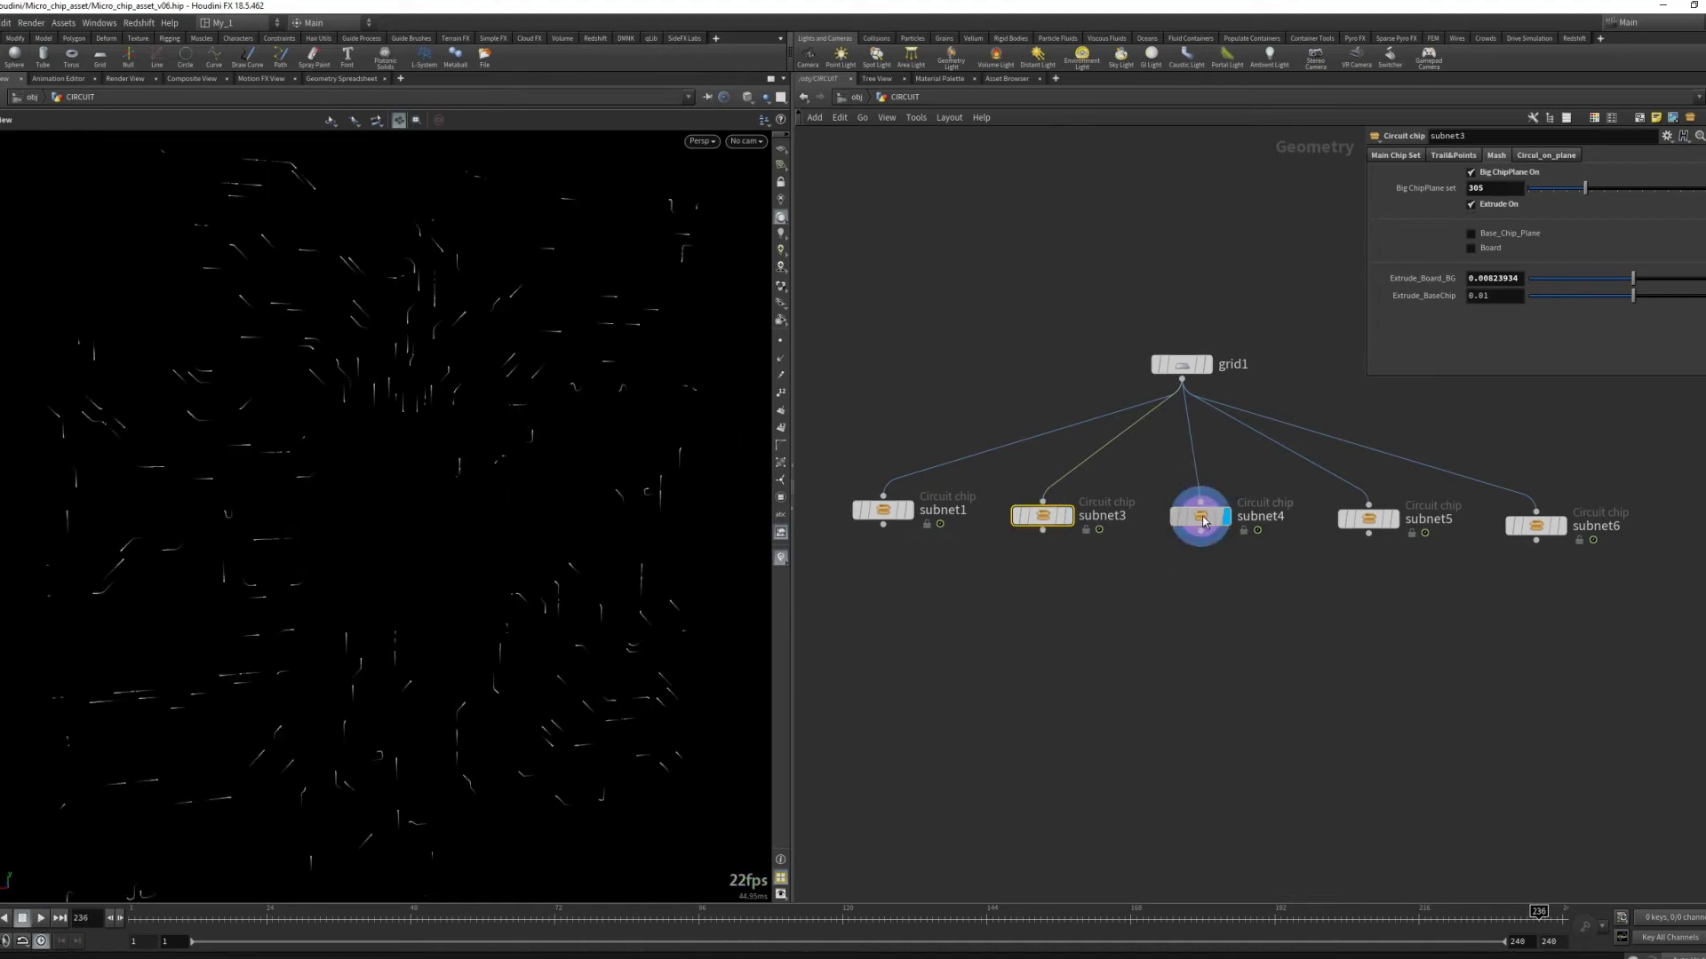
Play subnet4 from frame 1 and set its Trails MatrxEf to TrailsPoints
left_click(133, 915)
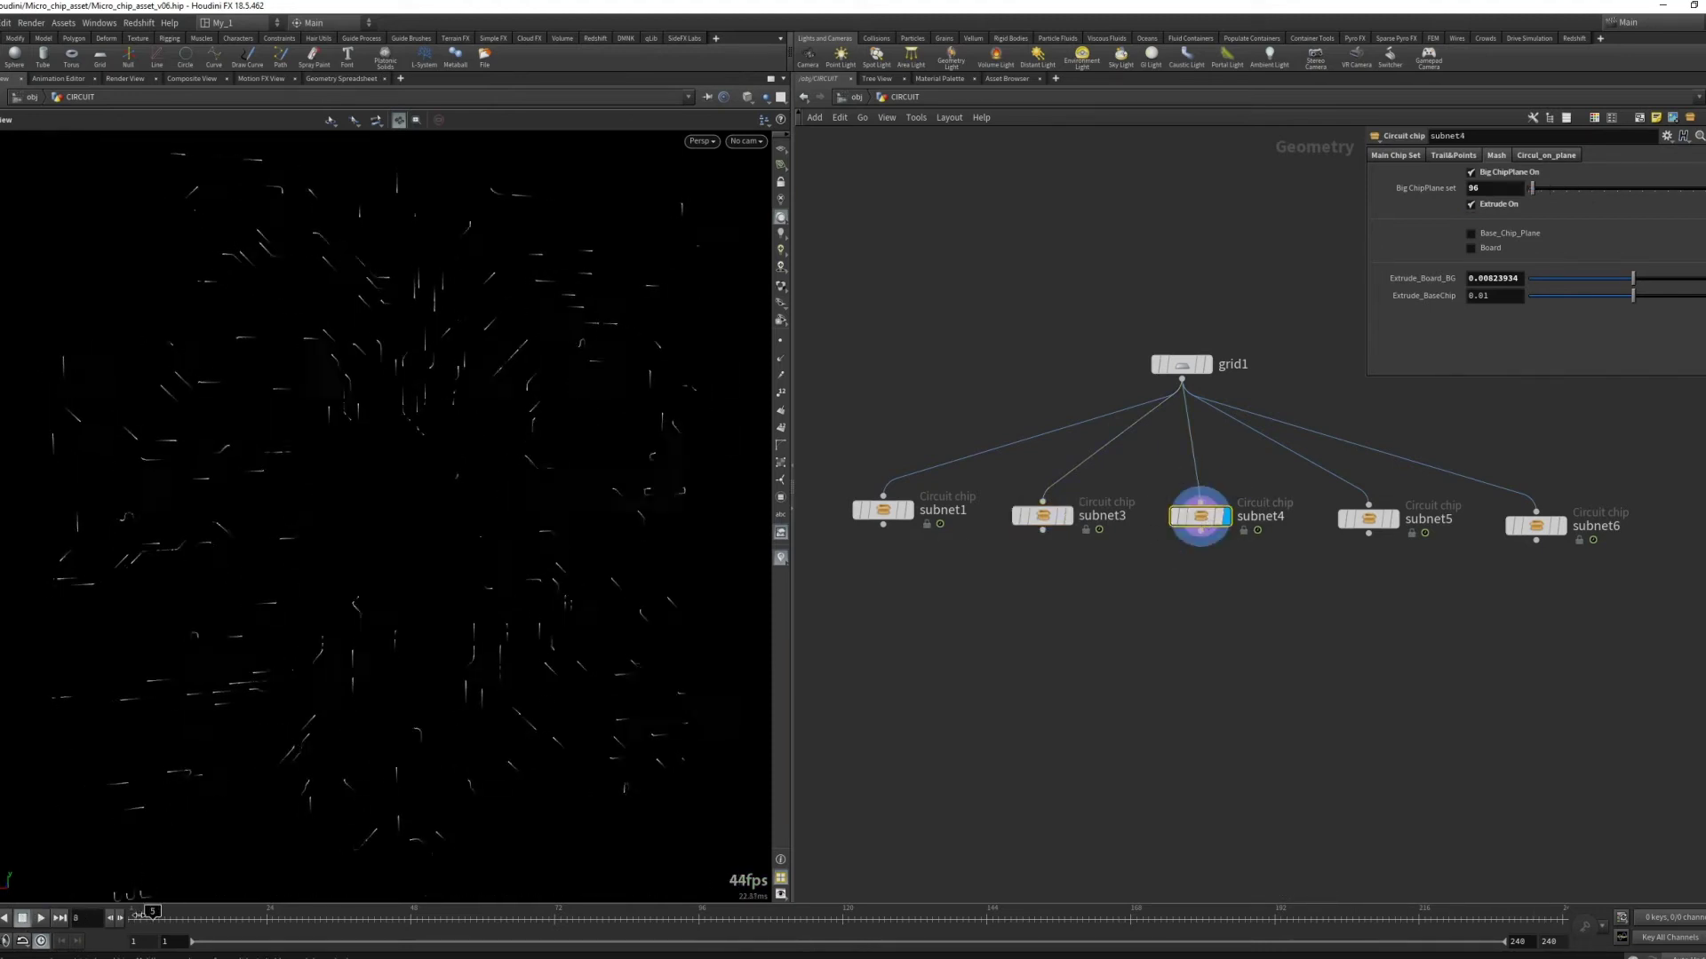
mouse_move(423, 610)
left_mouse_down()
mouse_move(412, 640)
mouse_move(457, 579)
mouse_move(382, 588)
left_mouse_up()
left_click(40, 918)
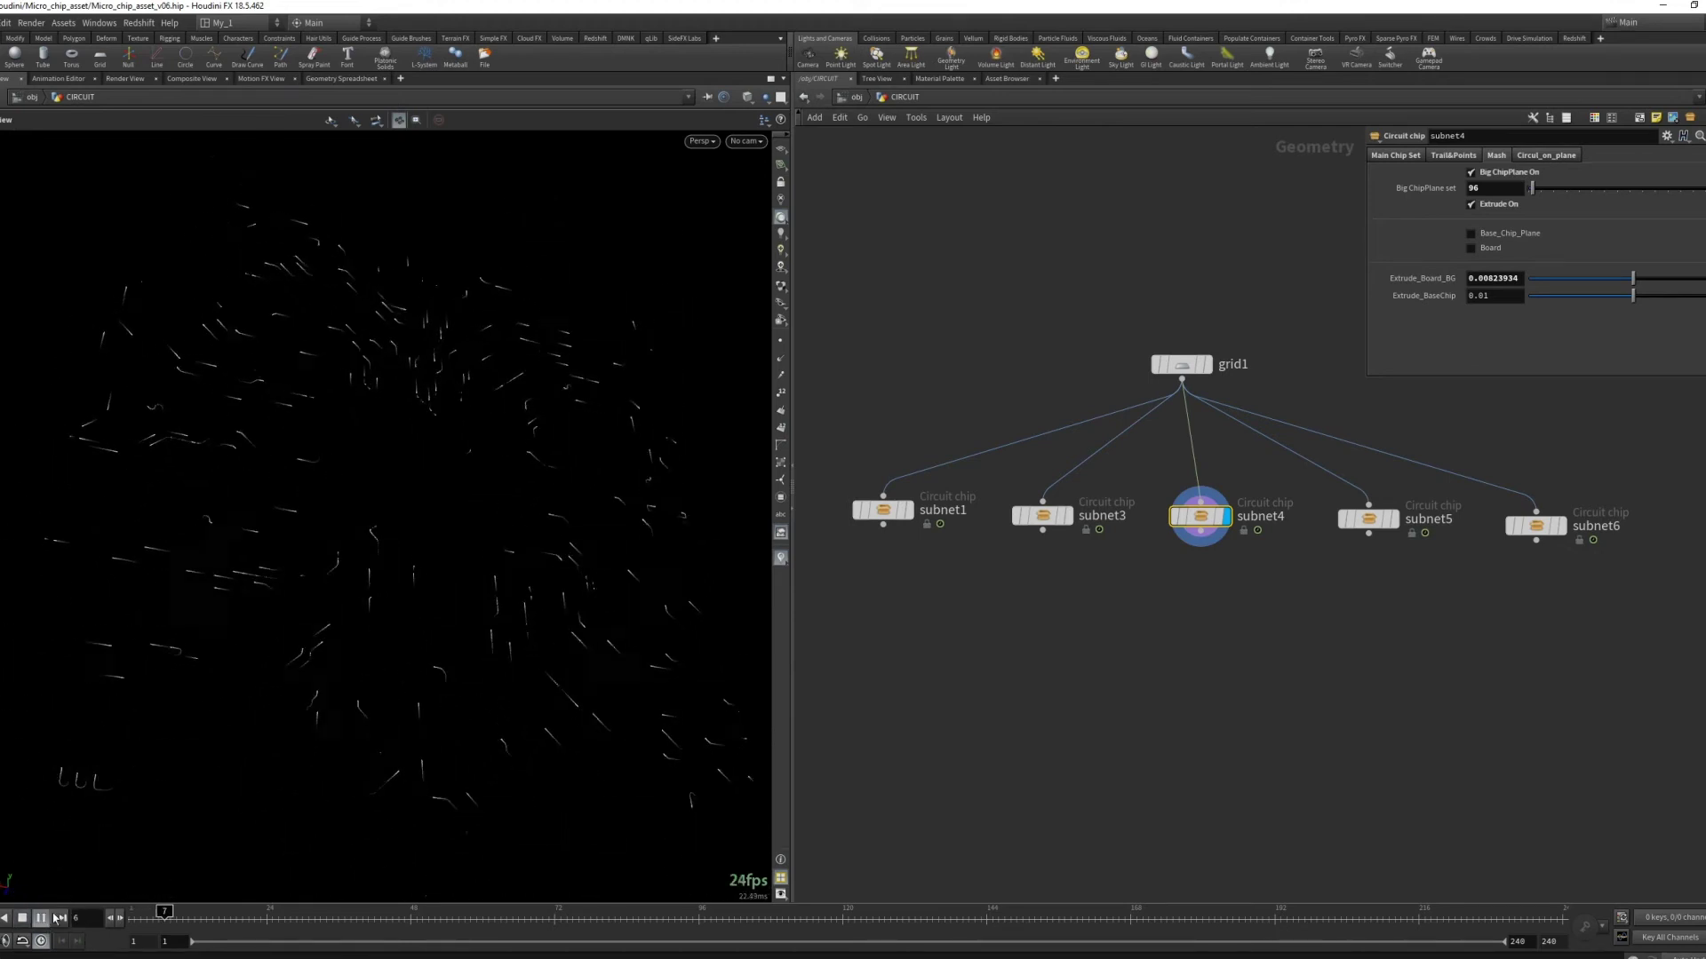
left_click(1452, 155)
left_click(1499, 175)
left_click(1493, 203)
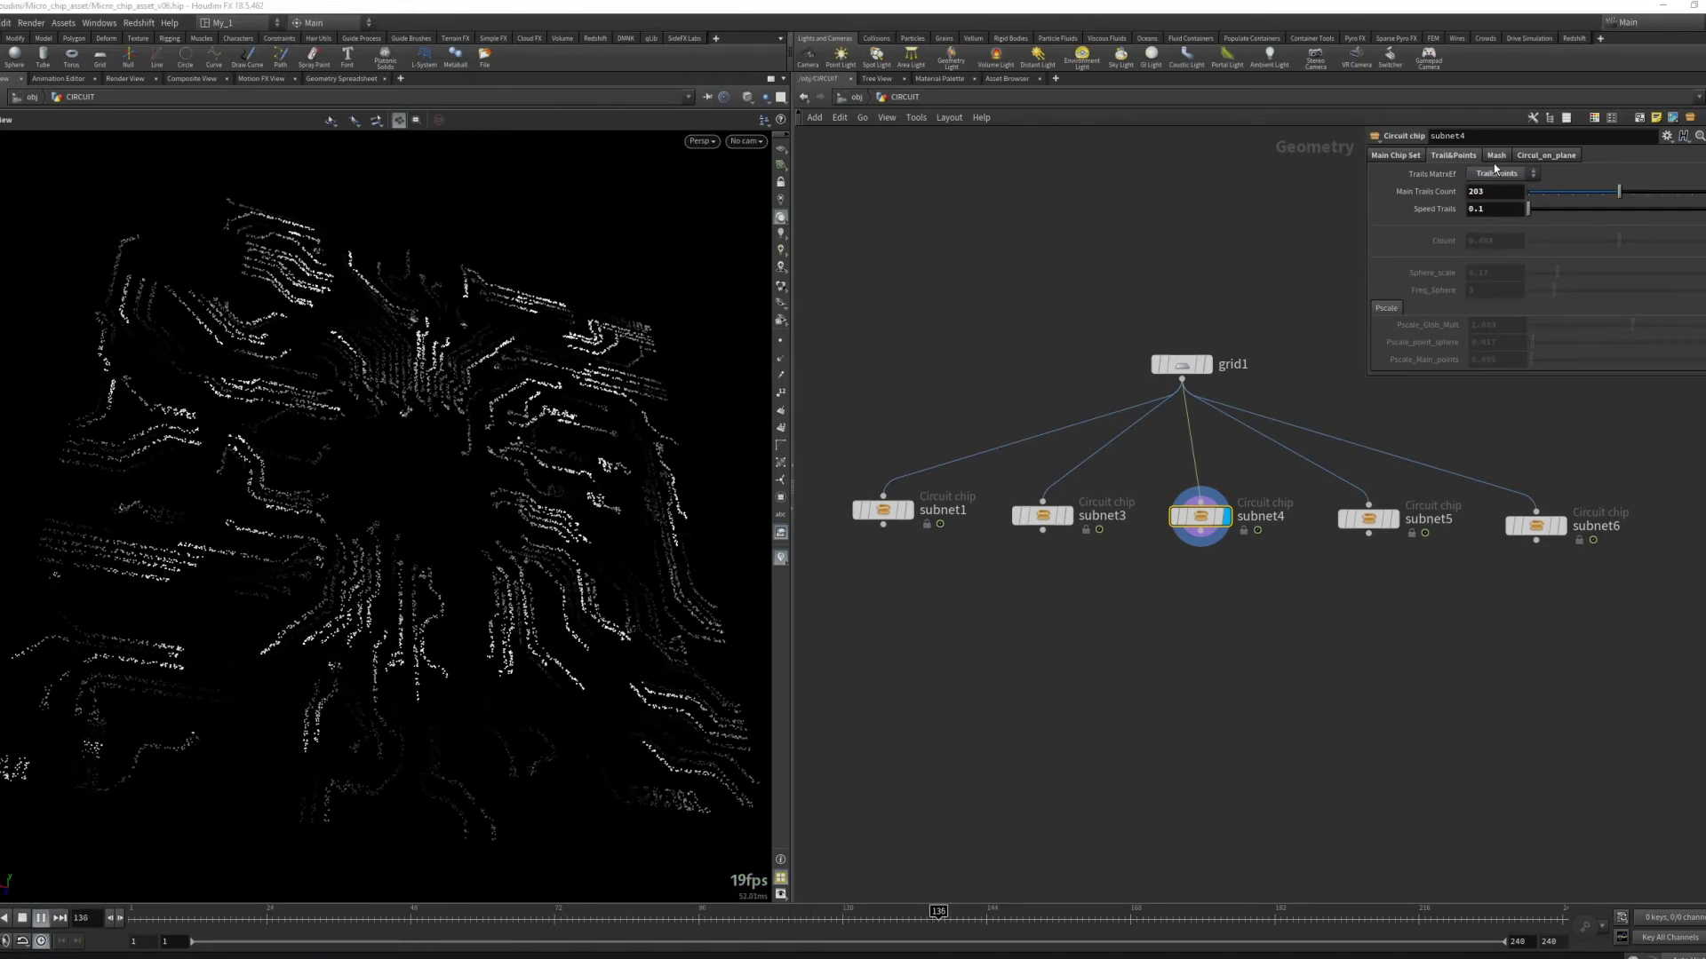
left_click(1495, 171)
left_click(1496, 156)
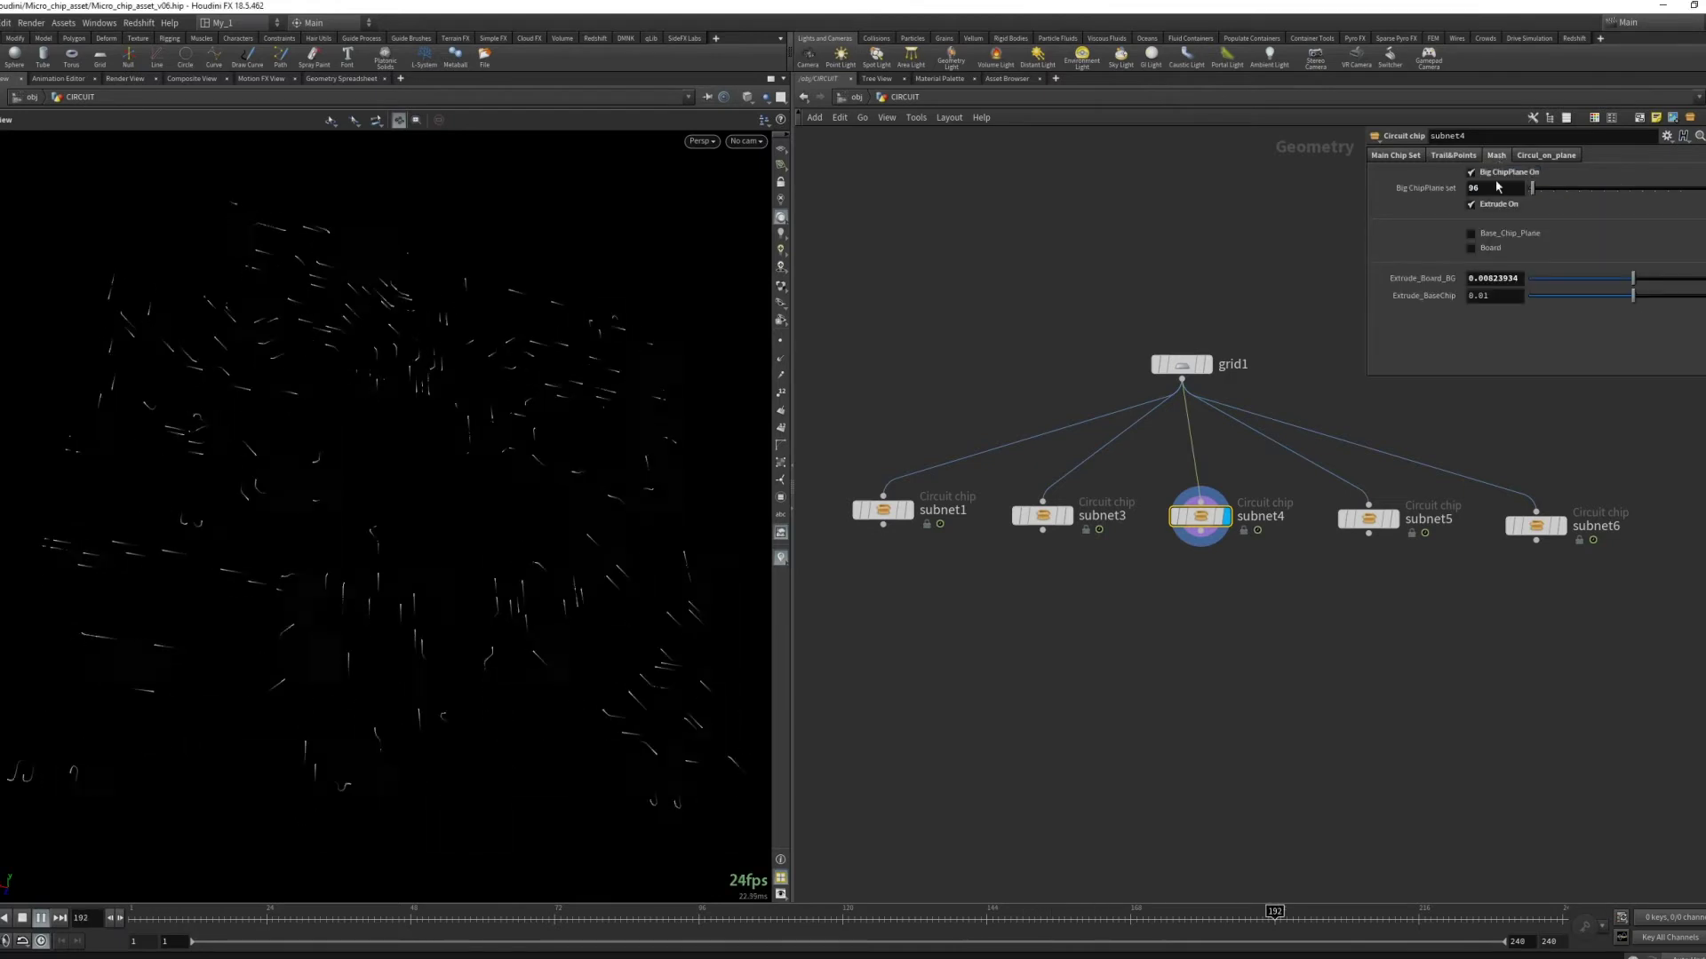
left_click(23, 917)
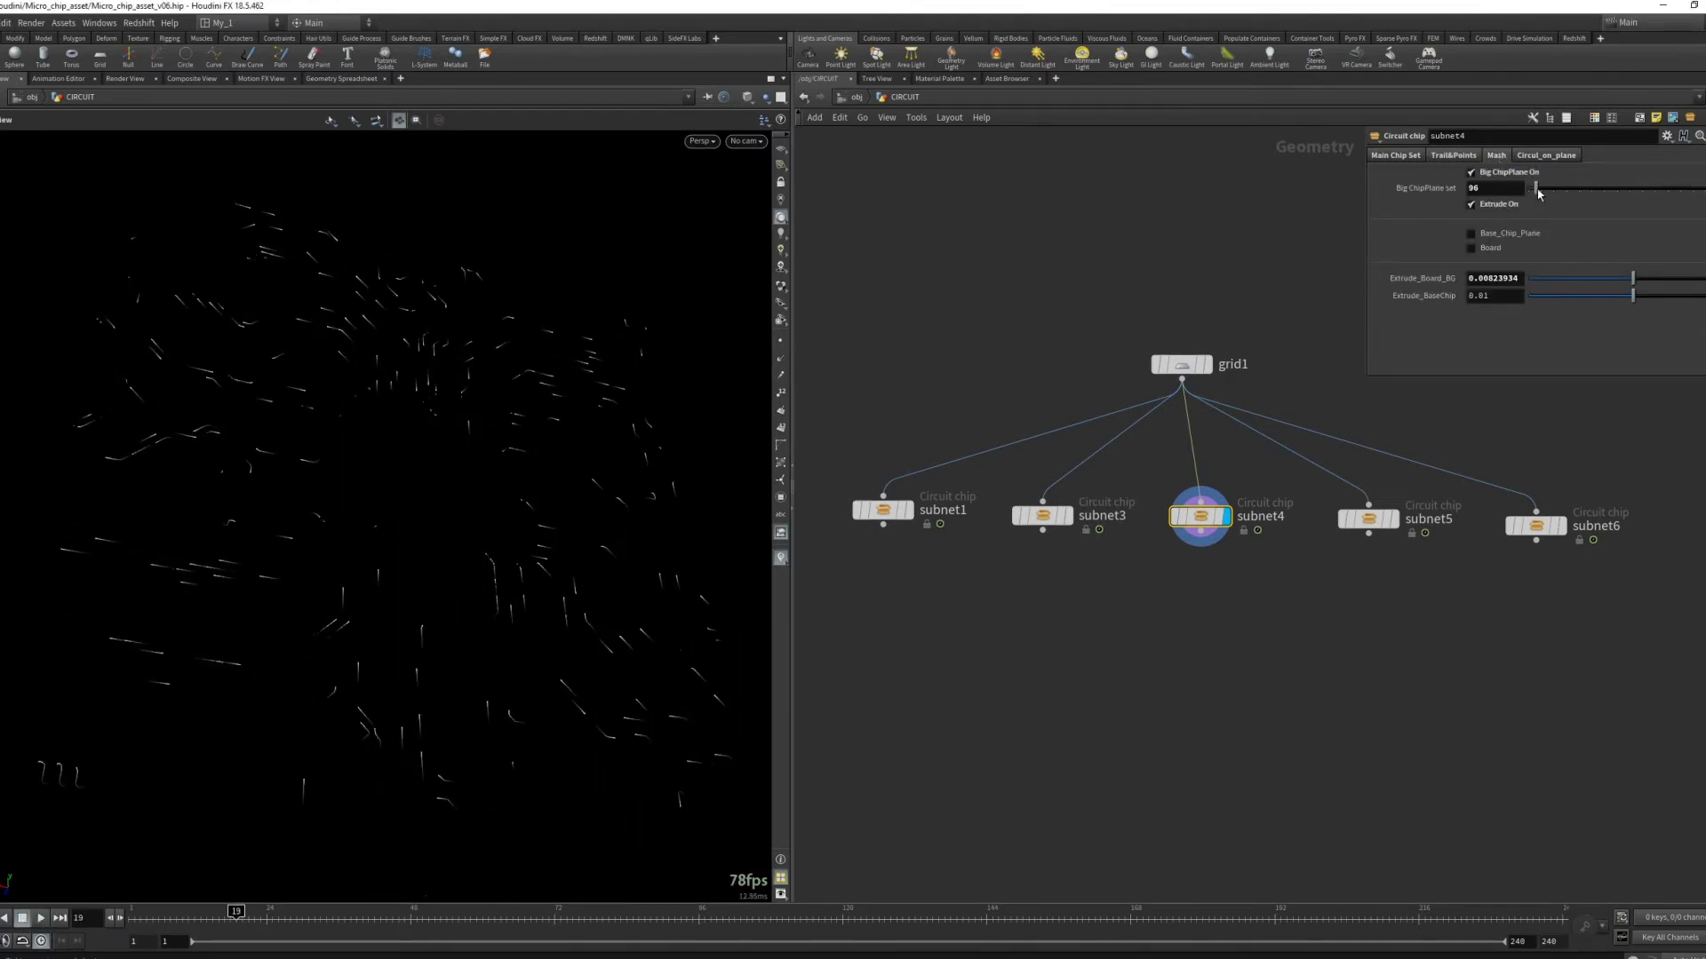
Set subnet4's Big ChipPlane set to 412 (trying 533 and 497), then display subnet5
left_click_drag(1532, 189, 1642, 206)
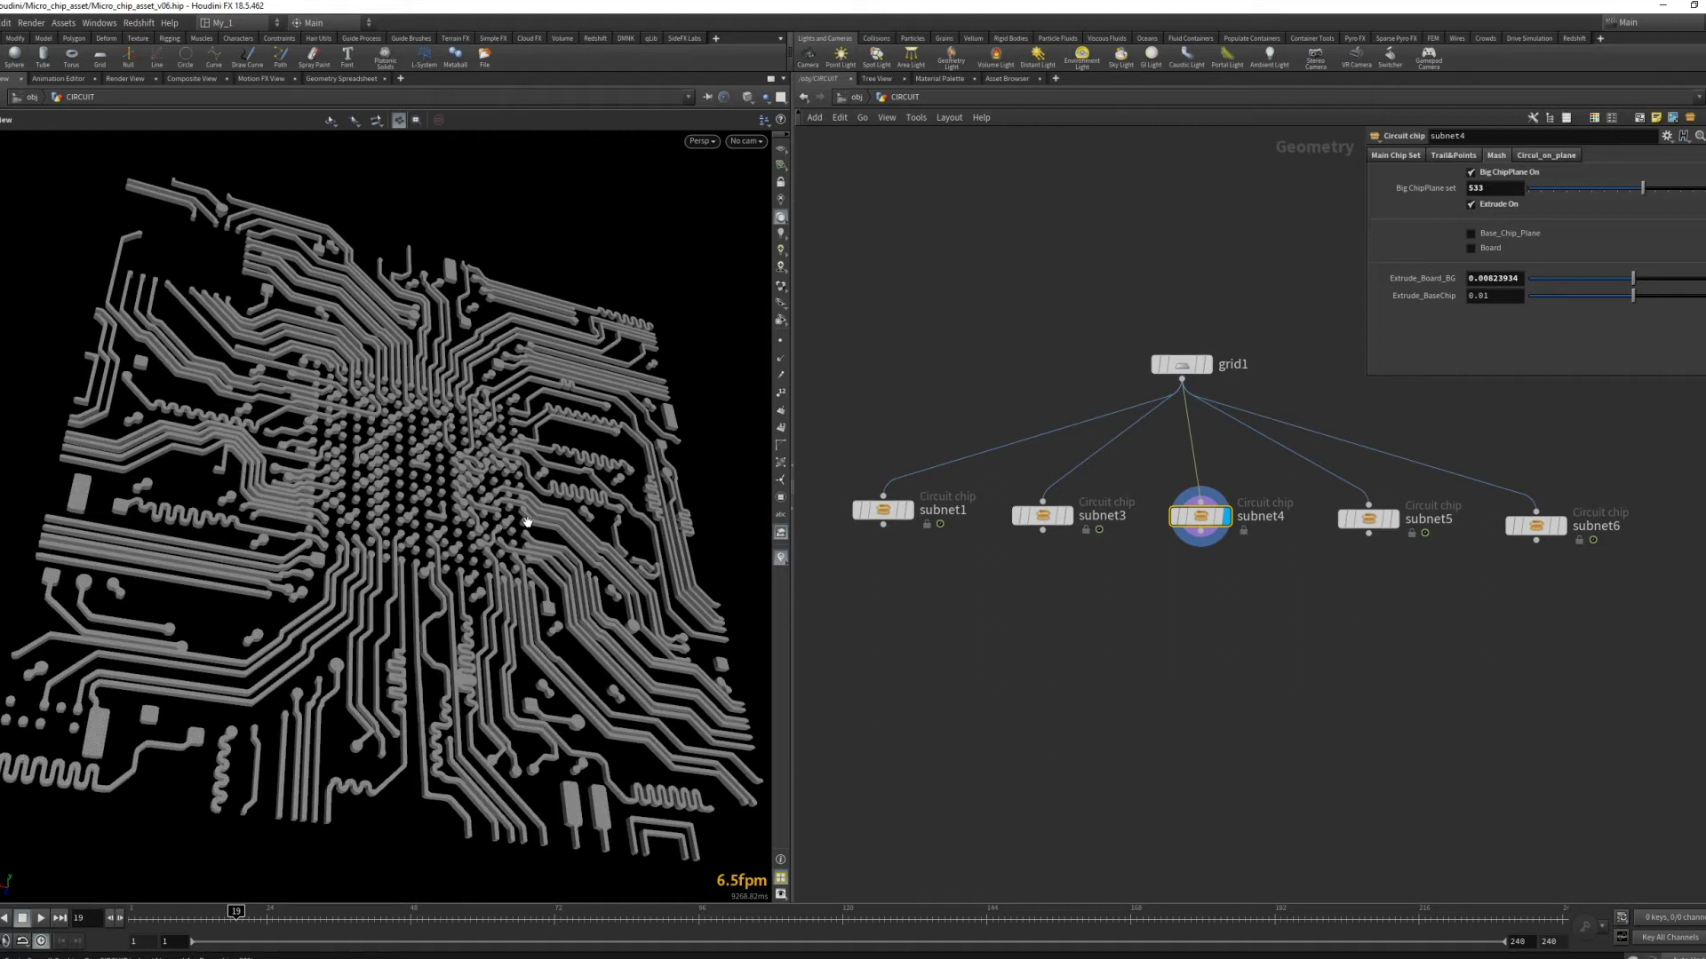
left_click_drag(1642, 189, 1633, 188)
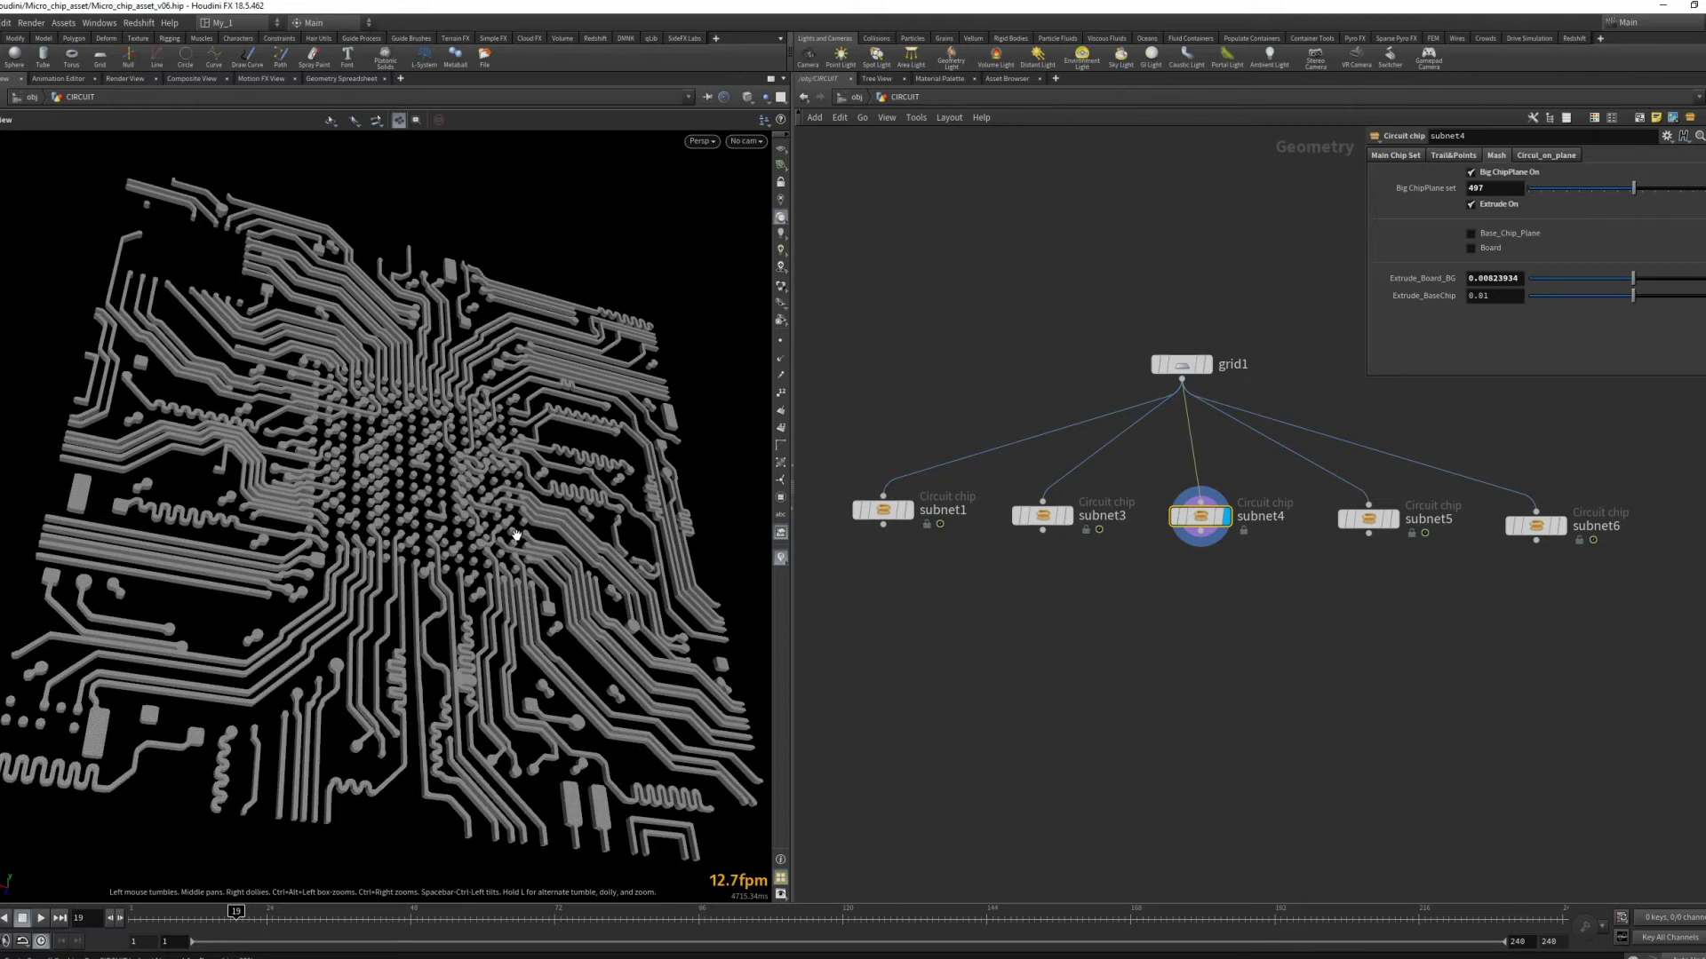
left_click_drag(520, 522, 518, 682)
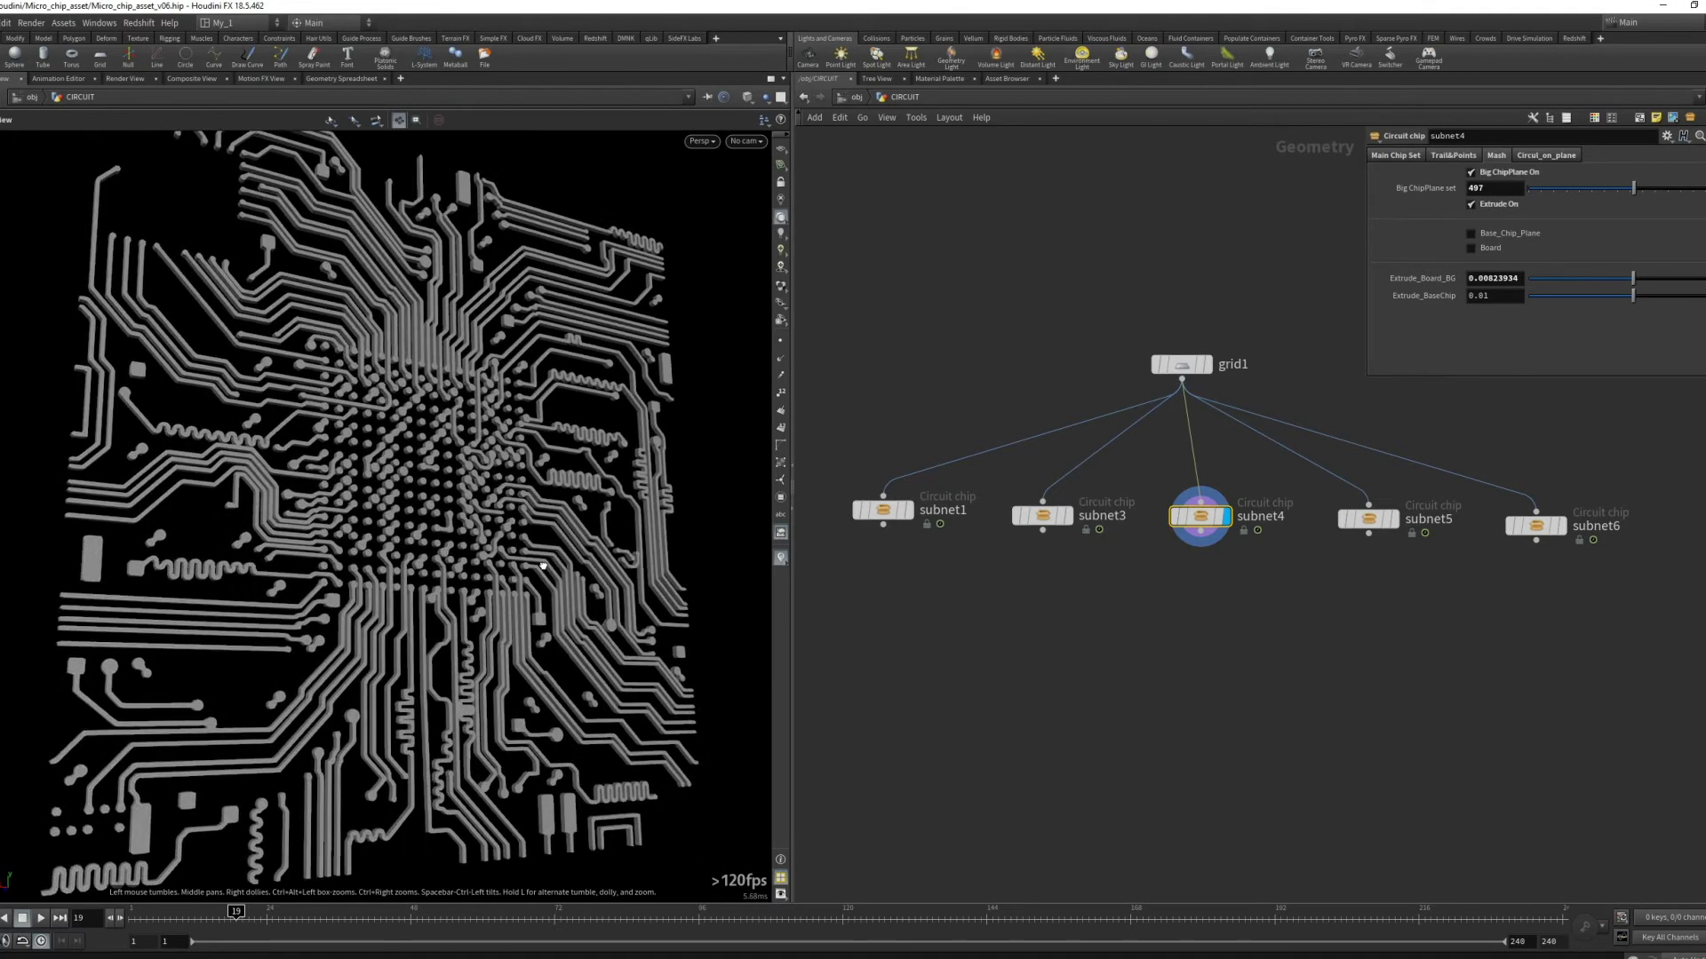
left_click_drag(1633, 188, 1611, 189)
left_click(1394, 519)
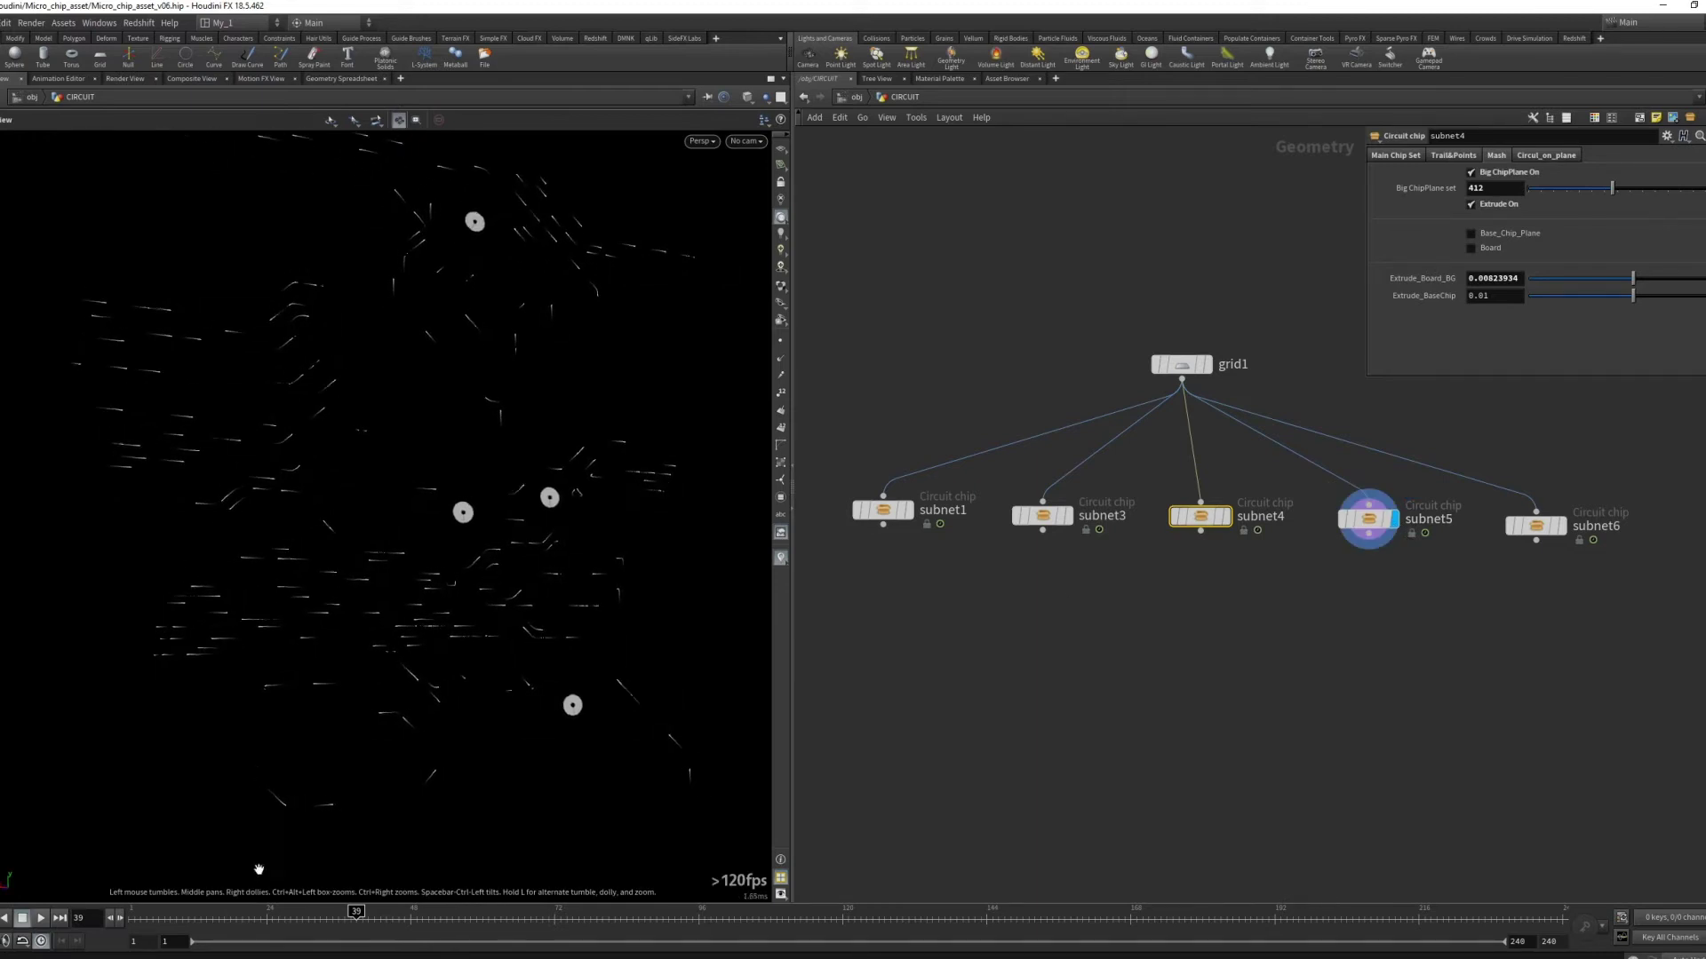
Select subnet5 and raise its Big ChipPlane set to 563, previewing the denser traces
left_click_drag(356, 913, 217, 913)
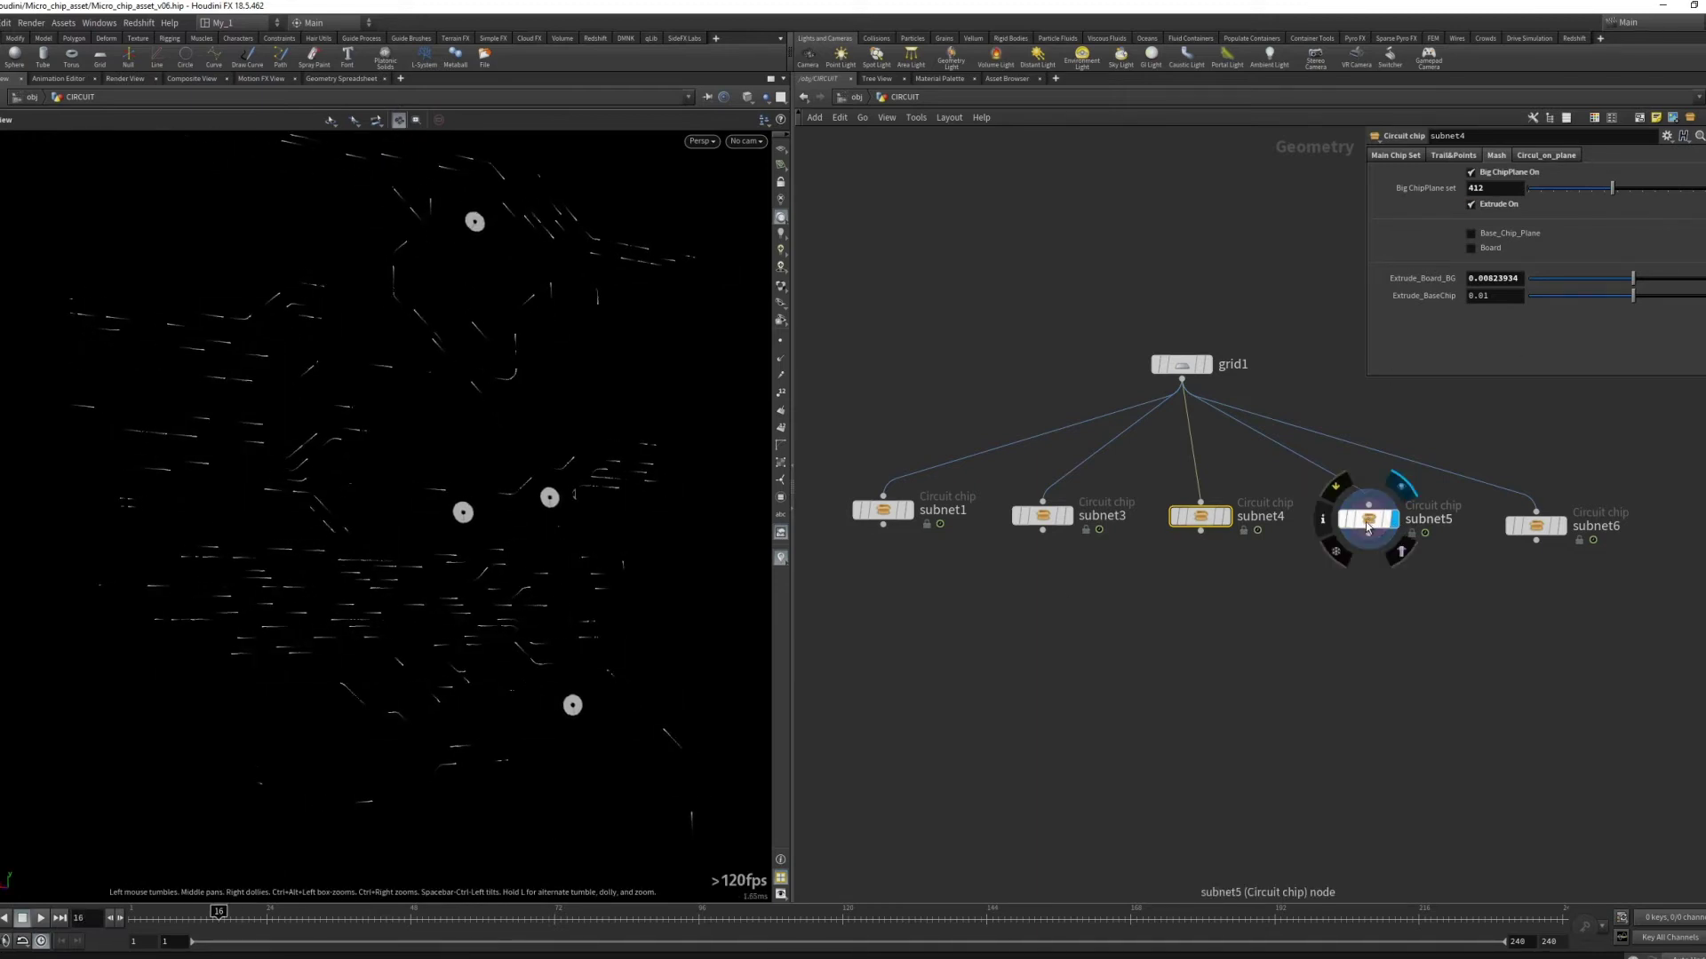
left_click(1366, 517)
left_click(1413, 158)
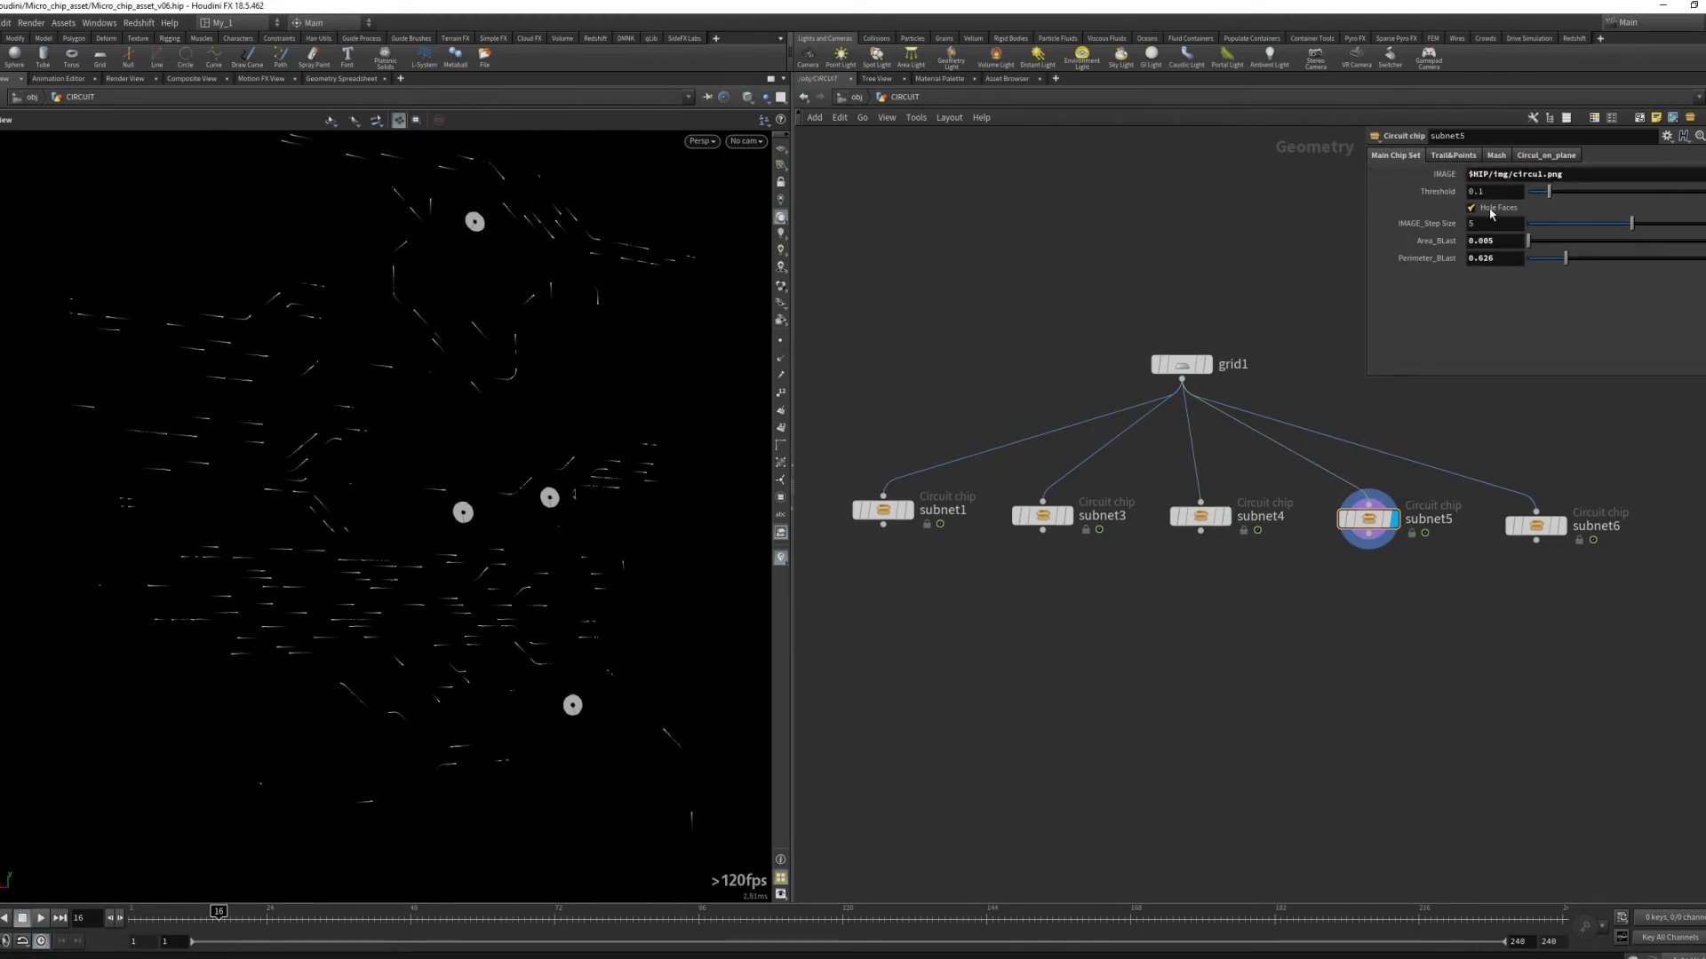
left_click(1464, 157)
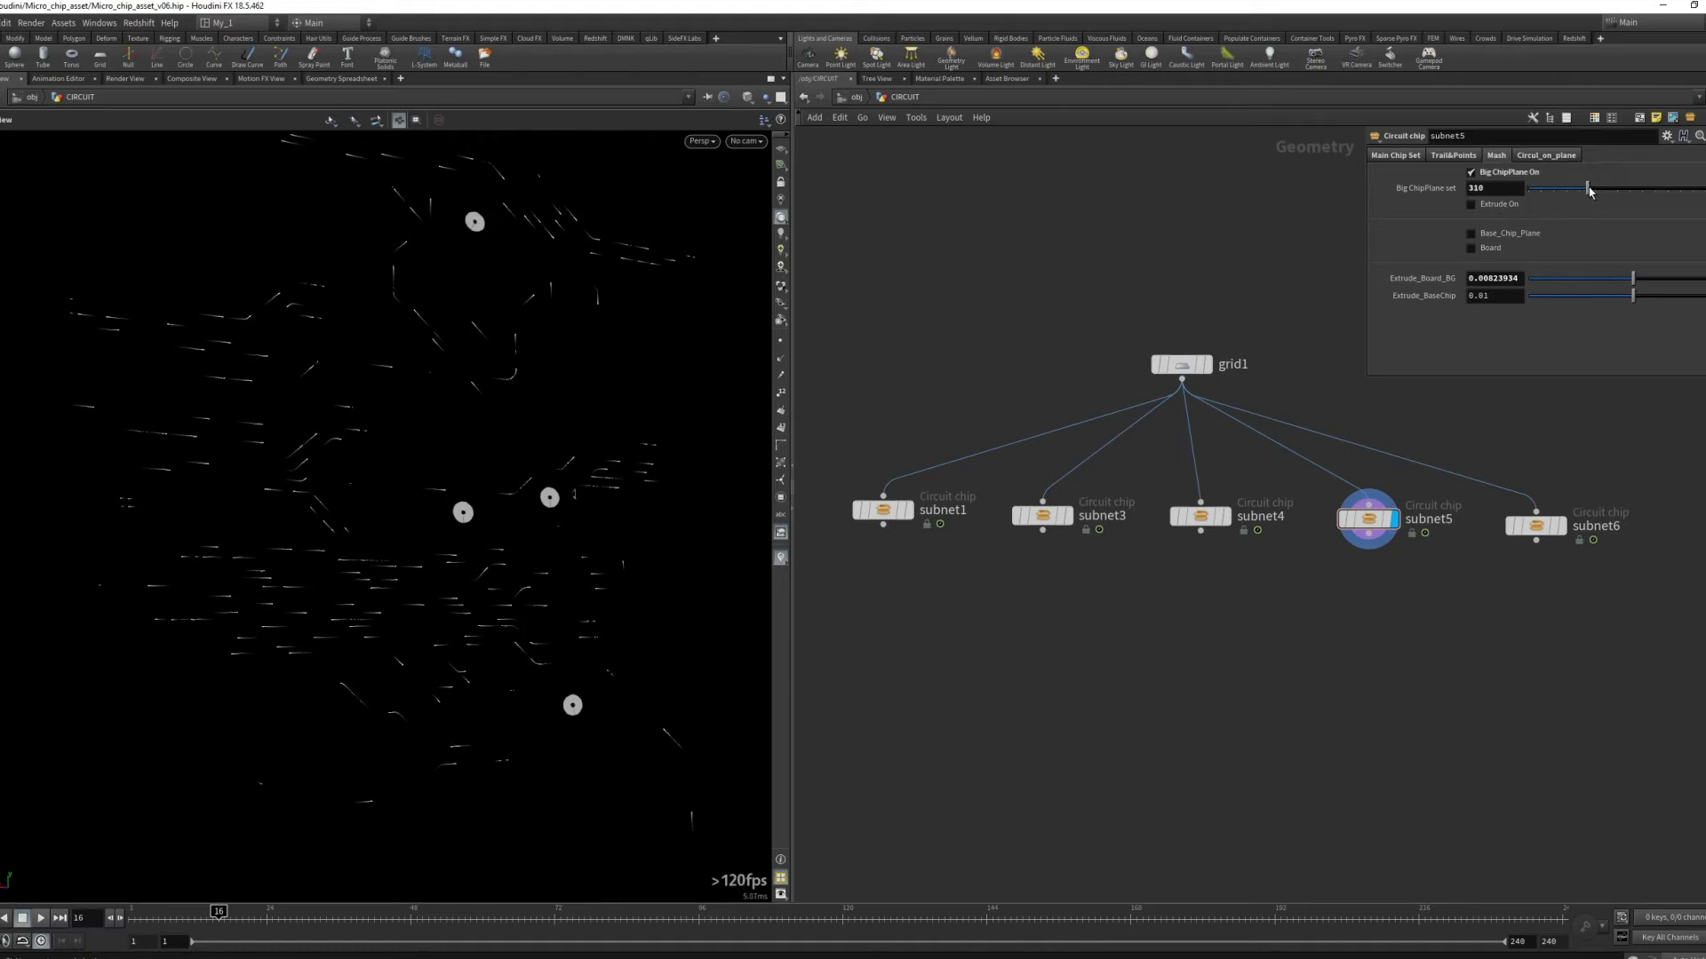
left_click_drag(1589, 191, 1652, 194)
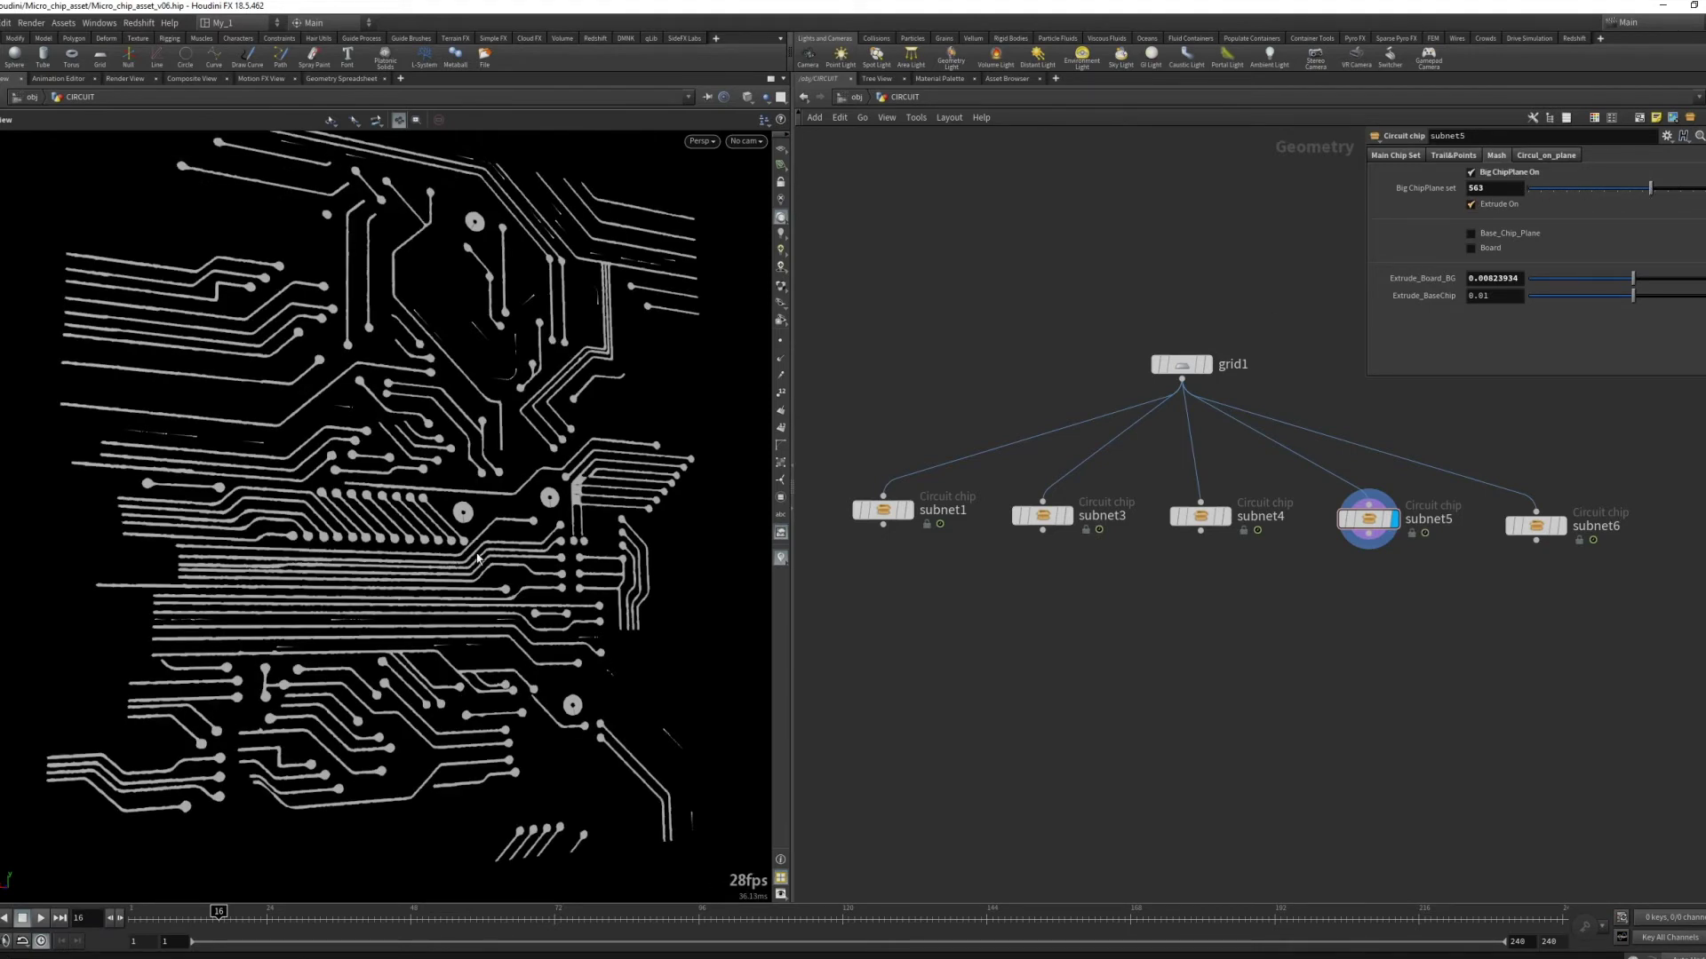
mouse_move(584, 582)
left_mouse_down()
mouse_move(660, 708)
mouse_move(527, 554)
left_mouse_up()
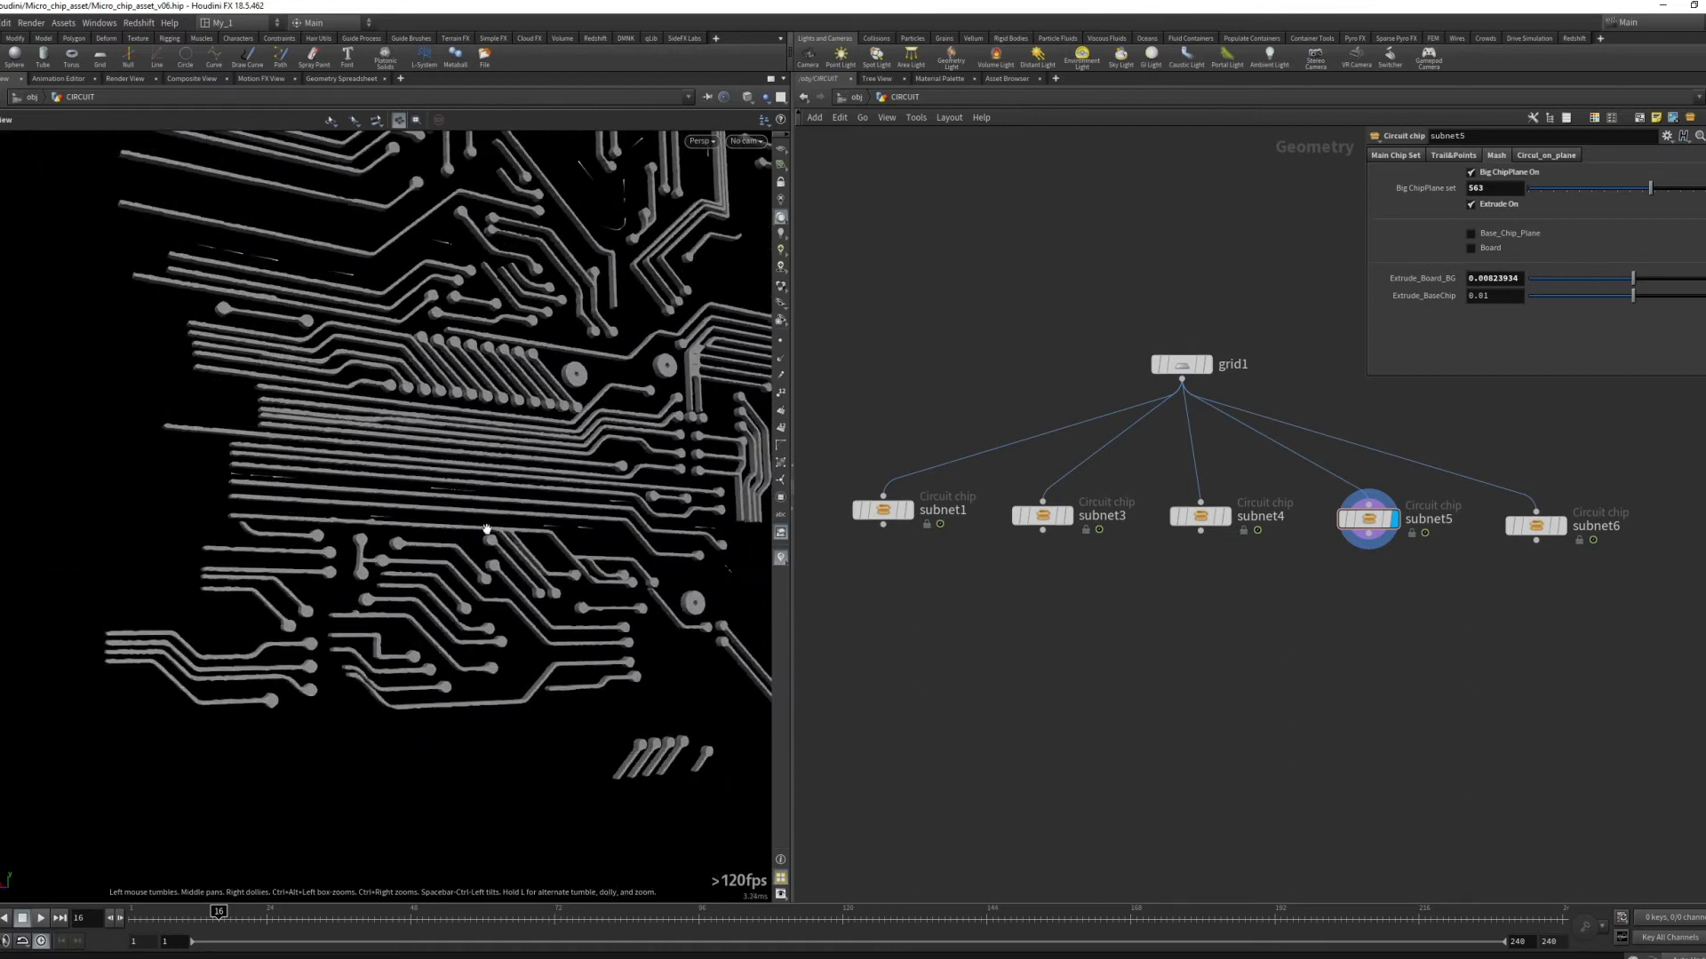
middle_click_drag(527, 555, 462, 554)
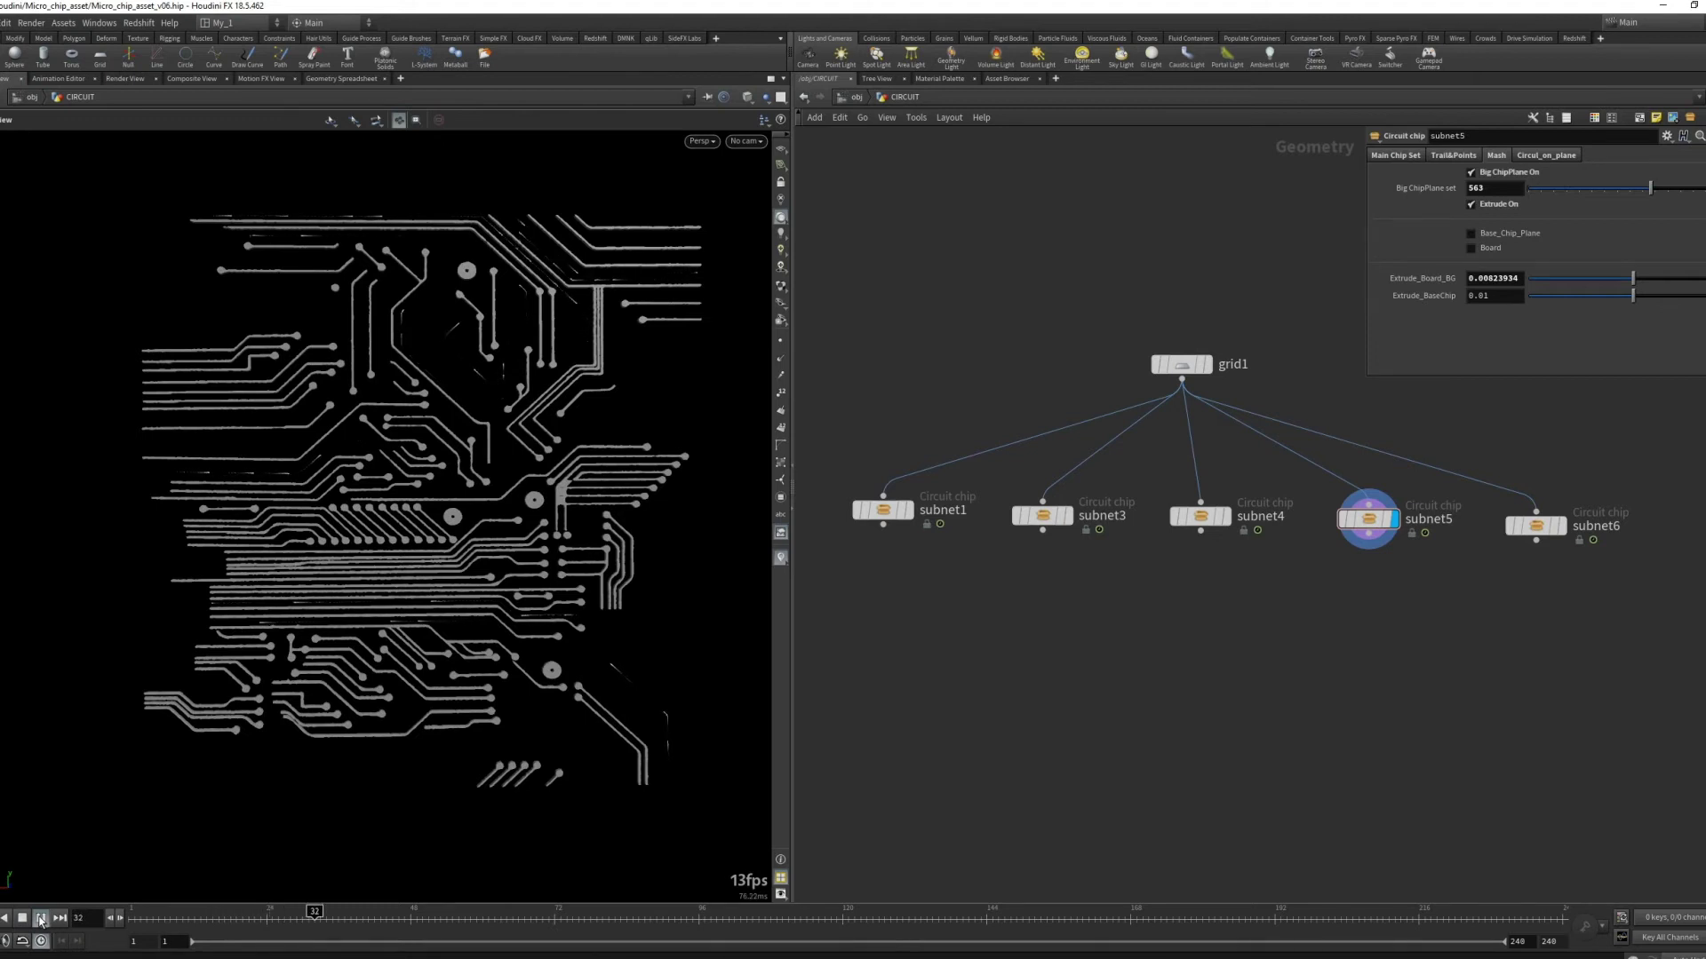
left_click(40, 918)
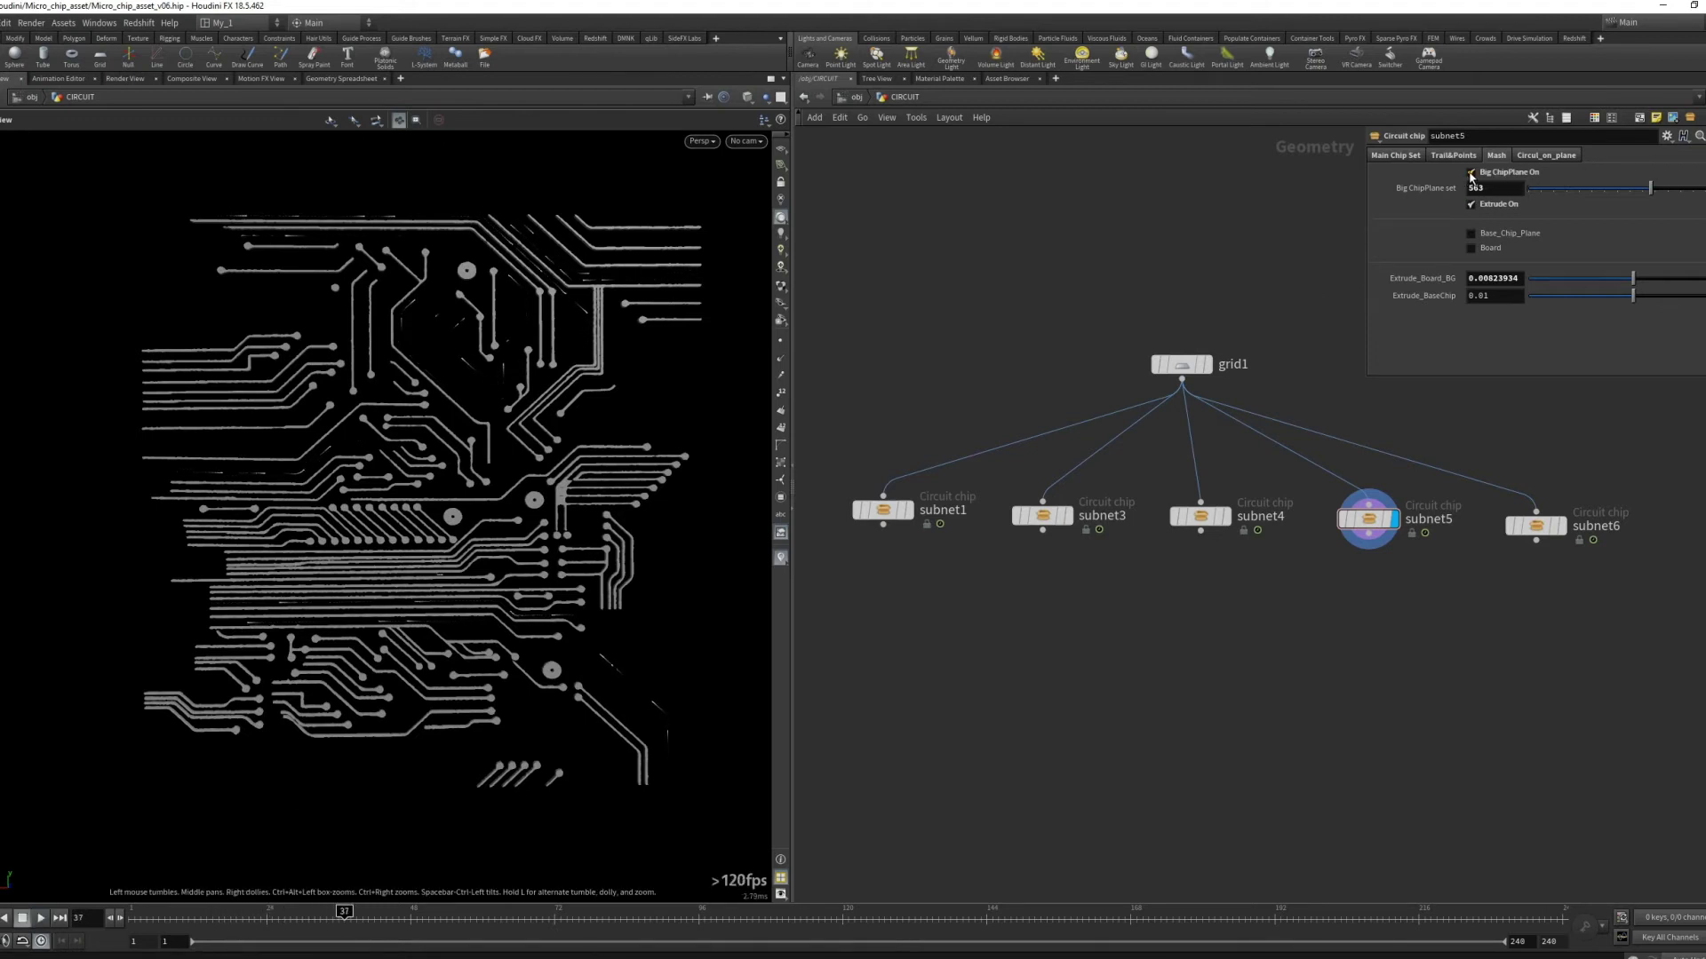
Uncheck Big ChipPlane On, set Perim/Area to Perim, and display subnet6
left_click(1471, 174)
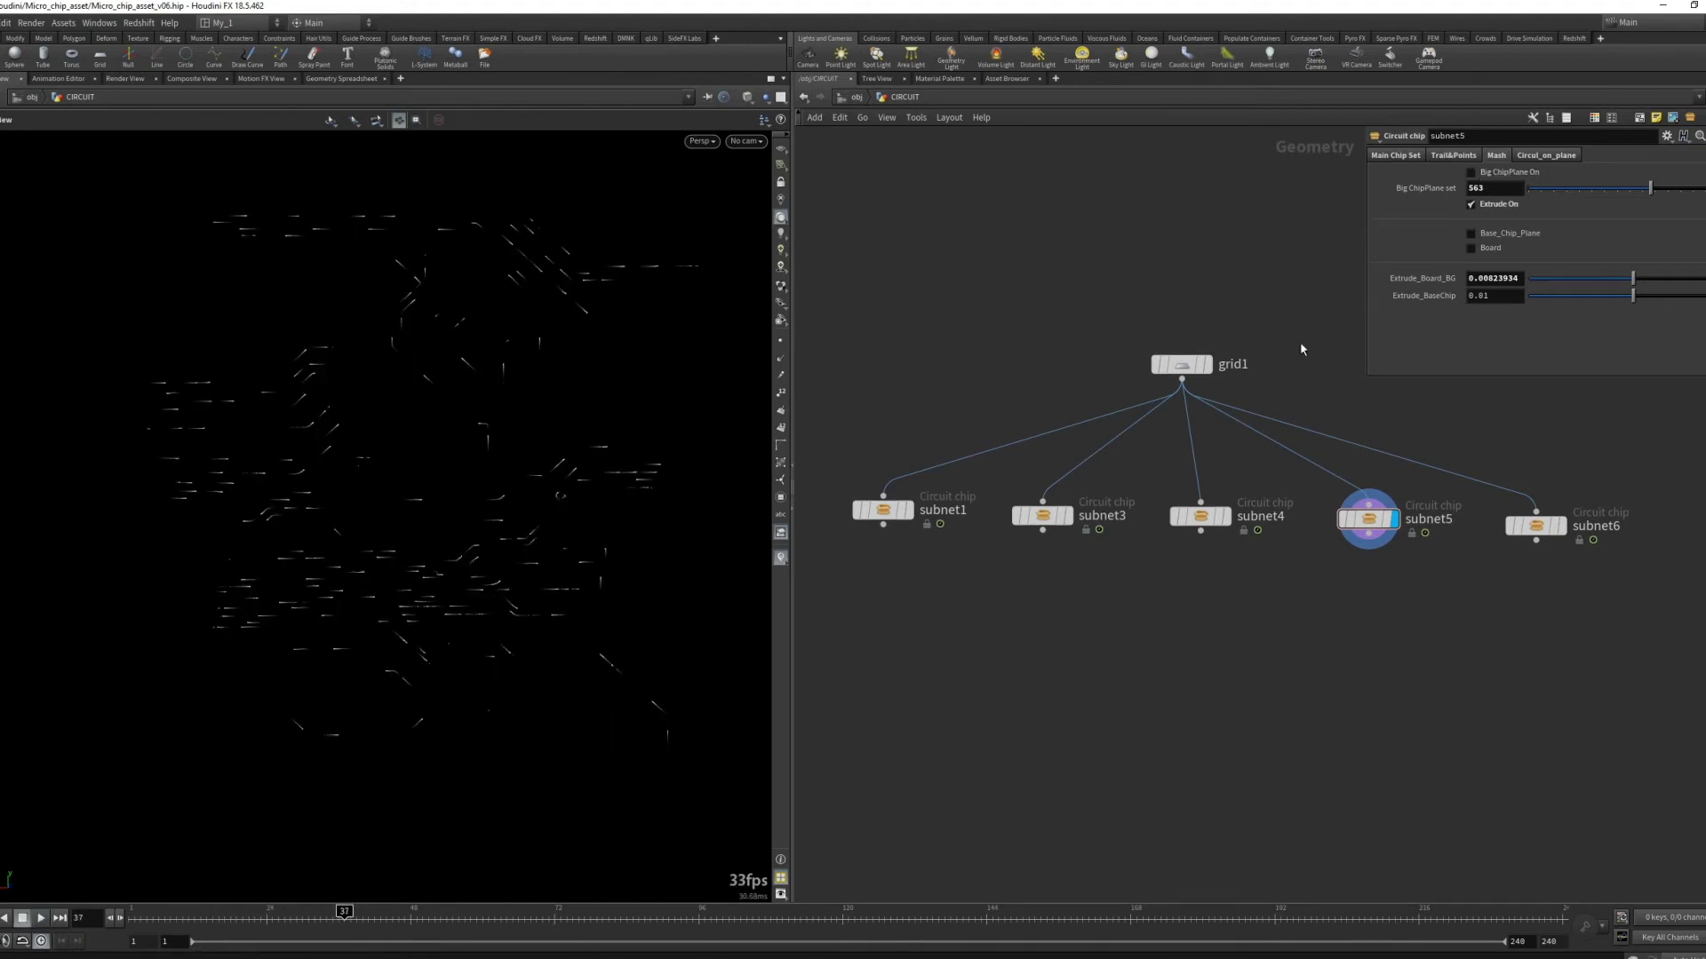
left_click(1545, 157)
left_click(1487, 195)
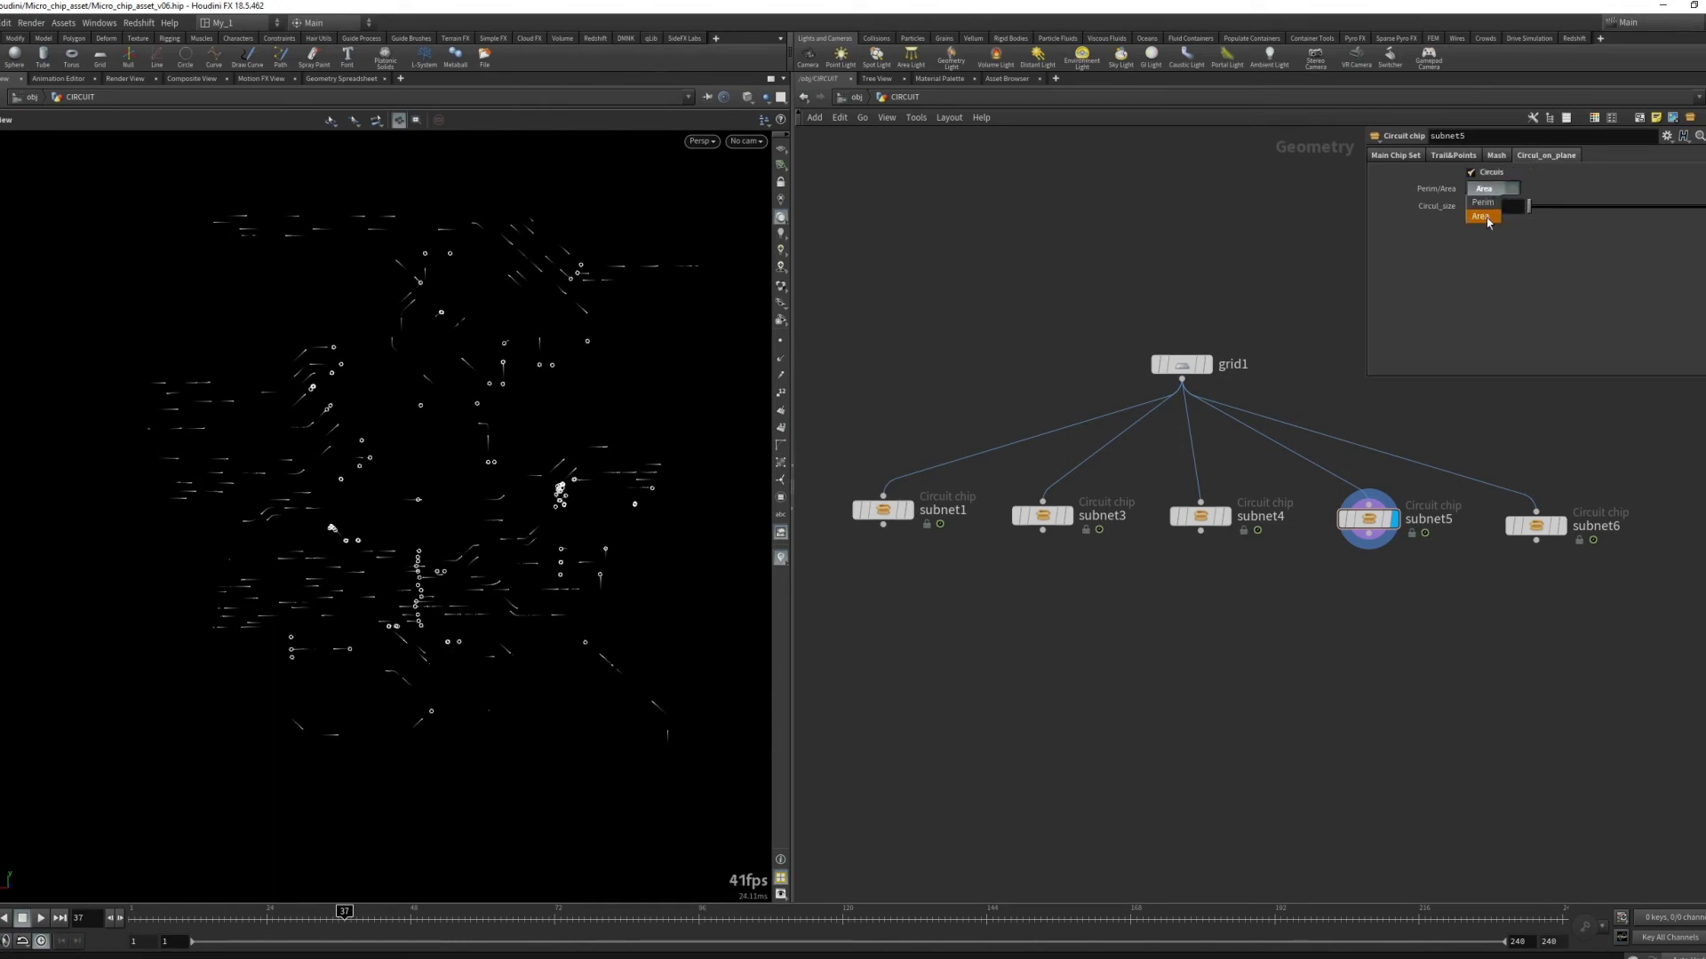
left_click(1488, 208)
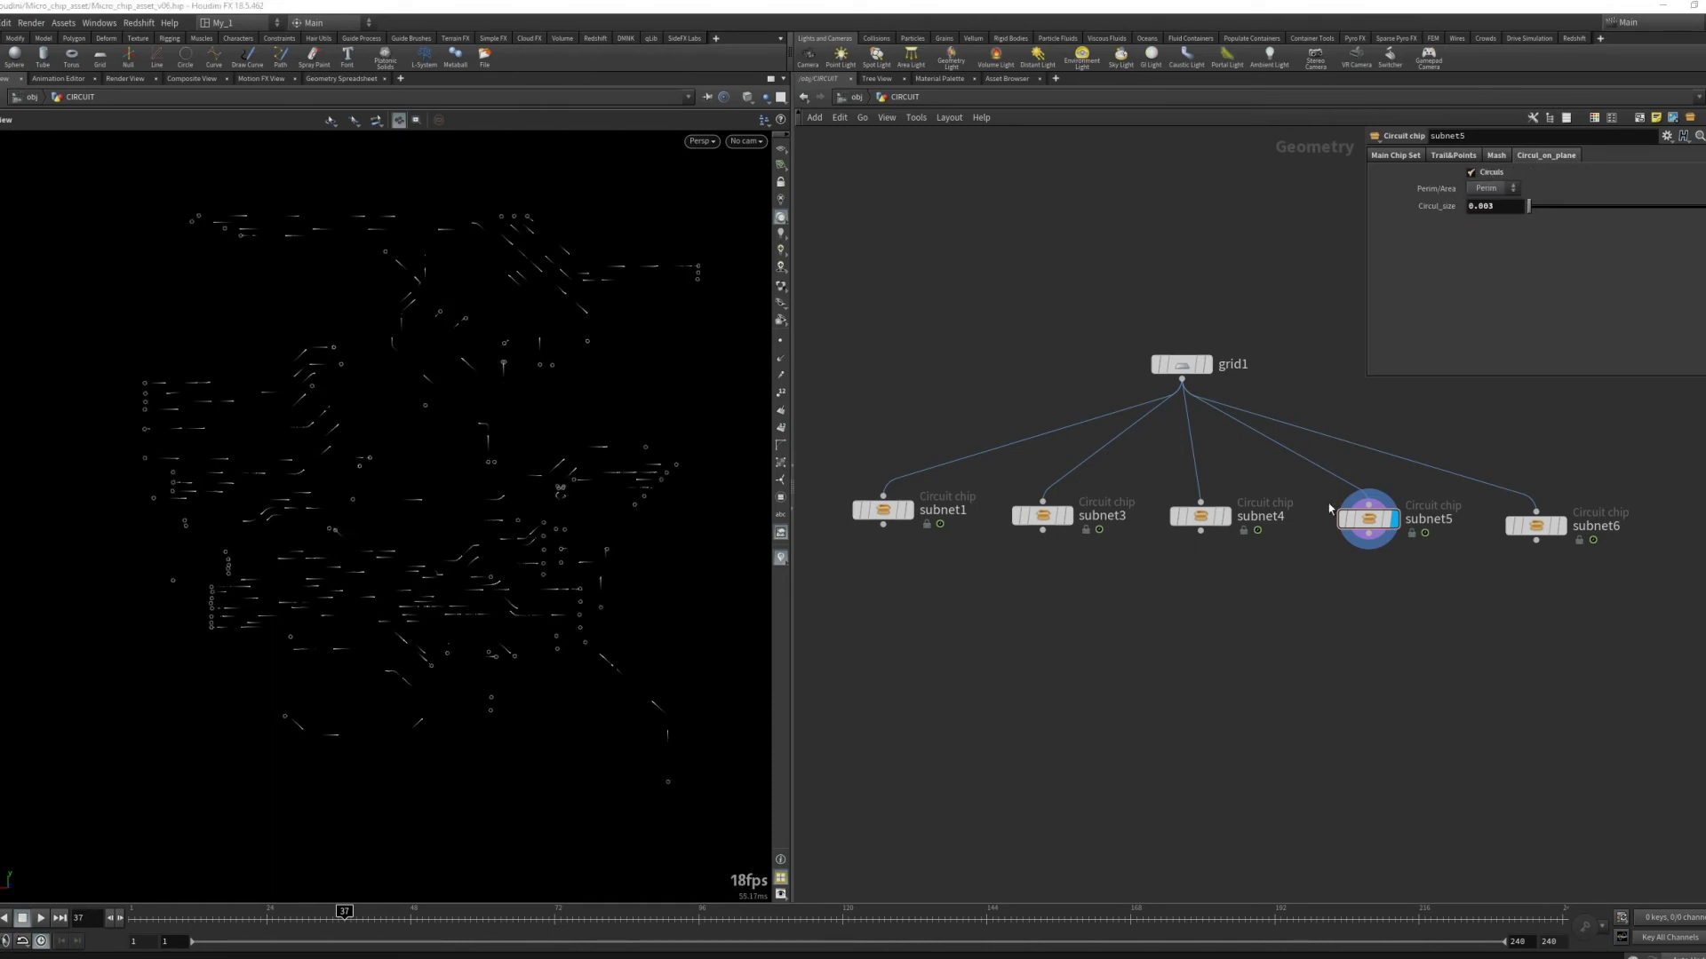
left_click(1563, 526)
Review the chip's image/threshold and Mash settings while orbiting the board
scroll(521, 561, "up", 1)
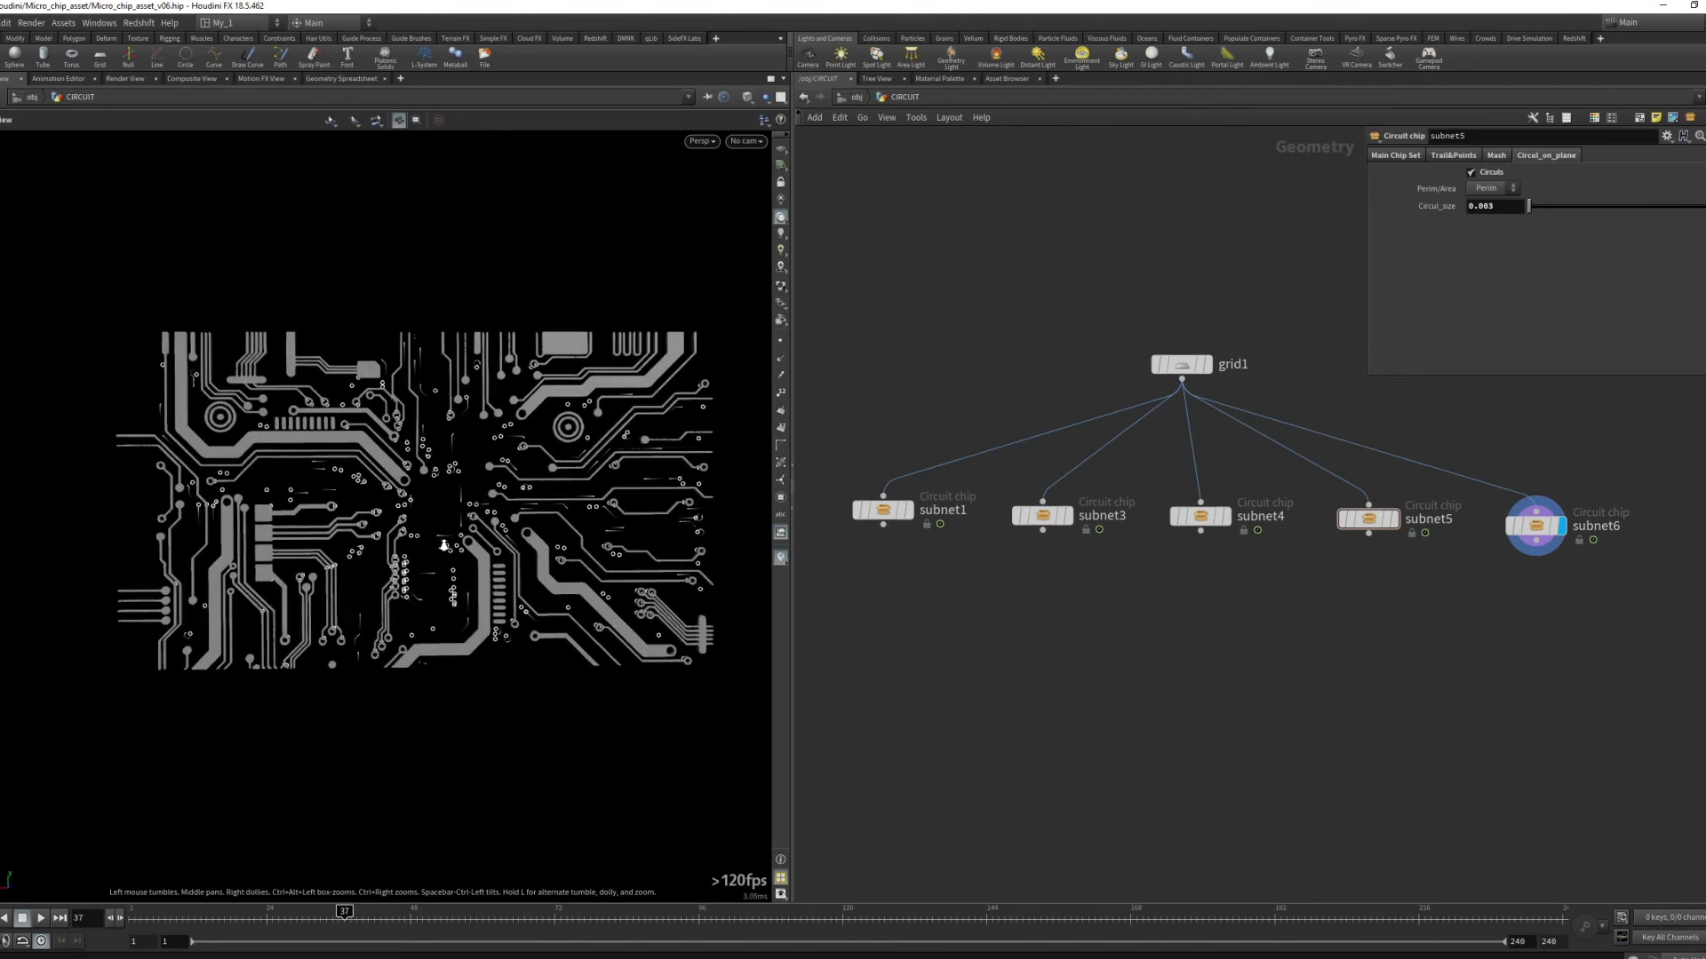
scroll(521, 562, "up", 5)
mouse_move(522, 561)
left_mouse_down()
mouse_move(490, 545)
mouse_move(497, 613)
left_mouse_up()
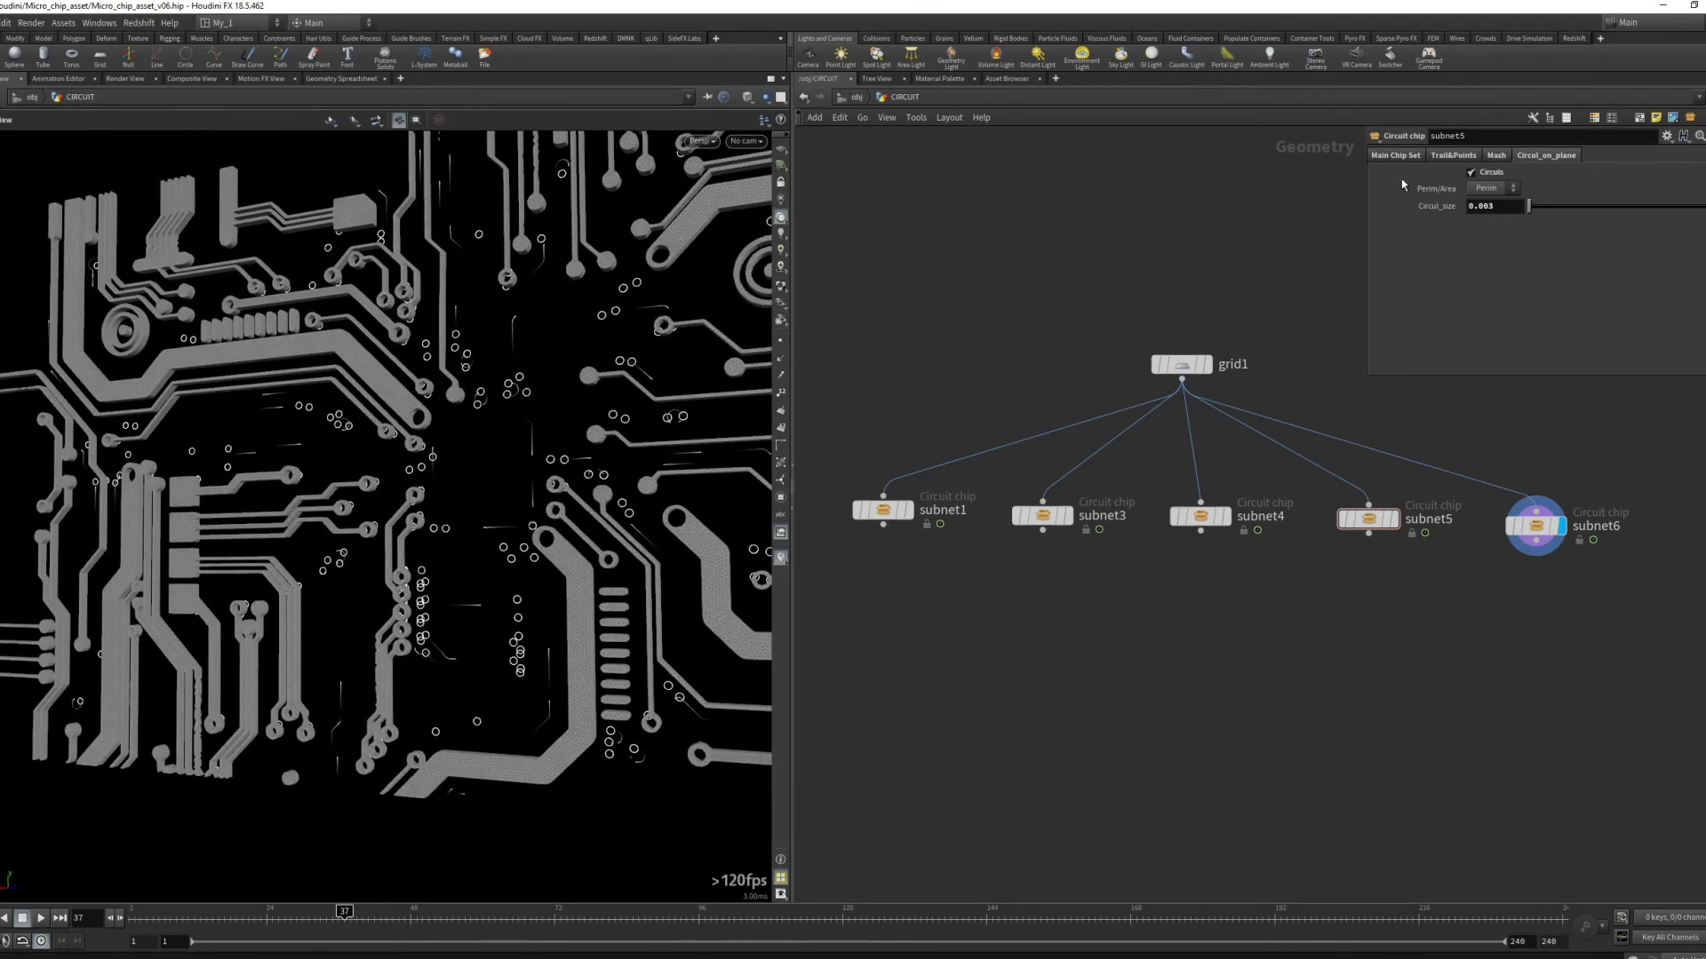
left_click(1395, 155)
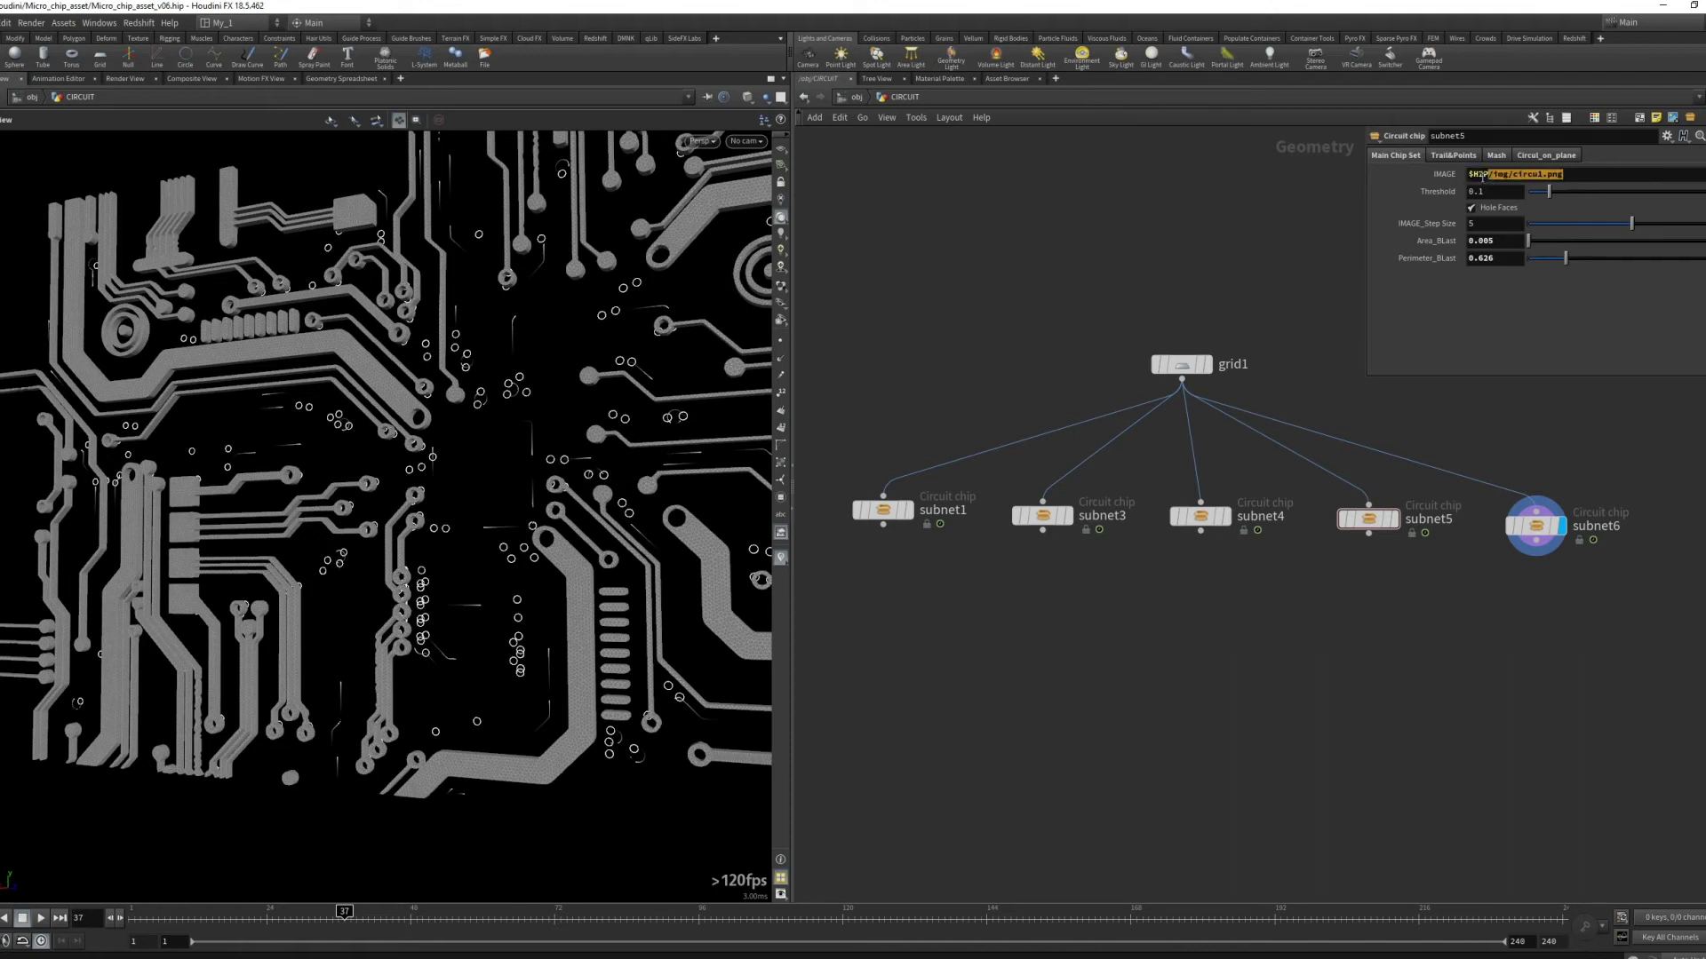
mouse_move(574, 615)
left_mouse_down()
mouse_move(572, 505)
mouse_move(533, 448)
left_mouse_up()
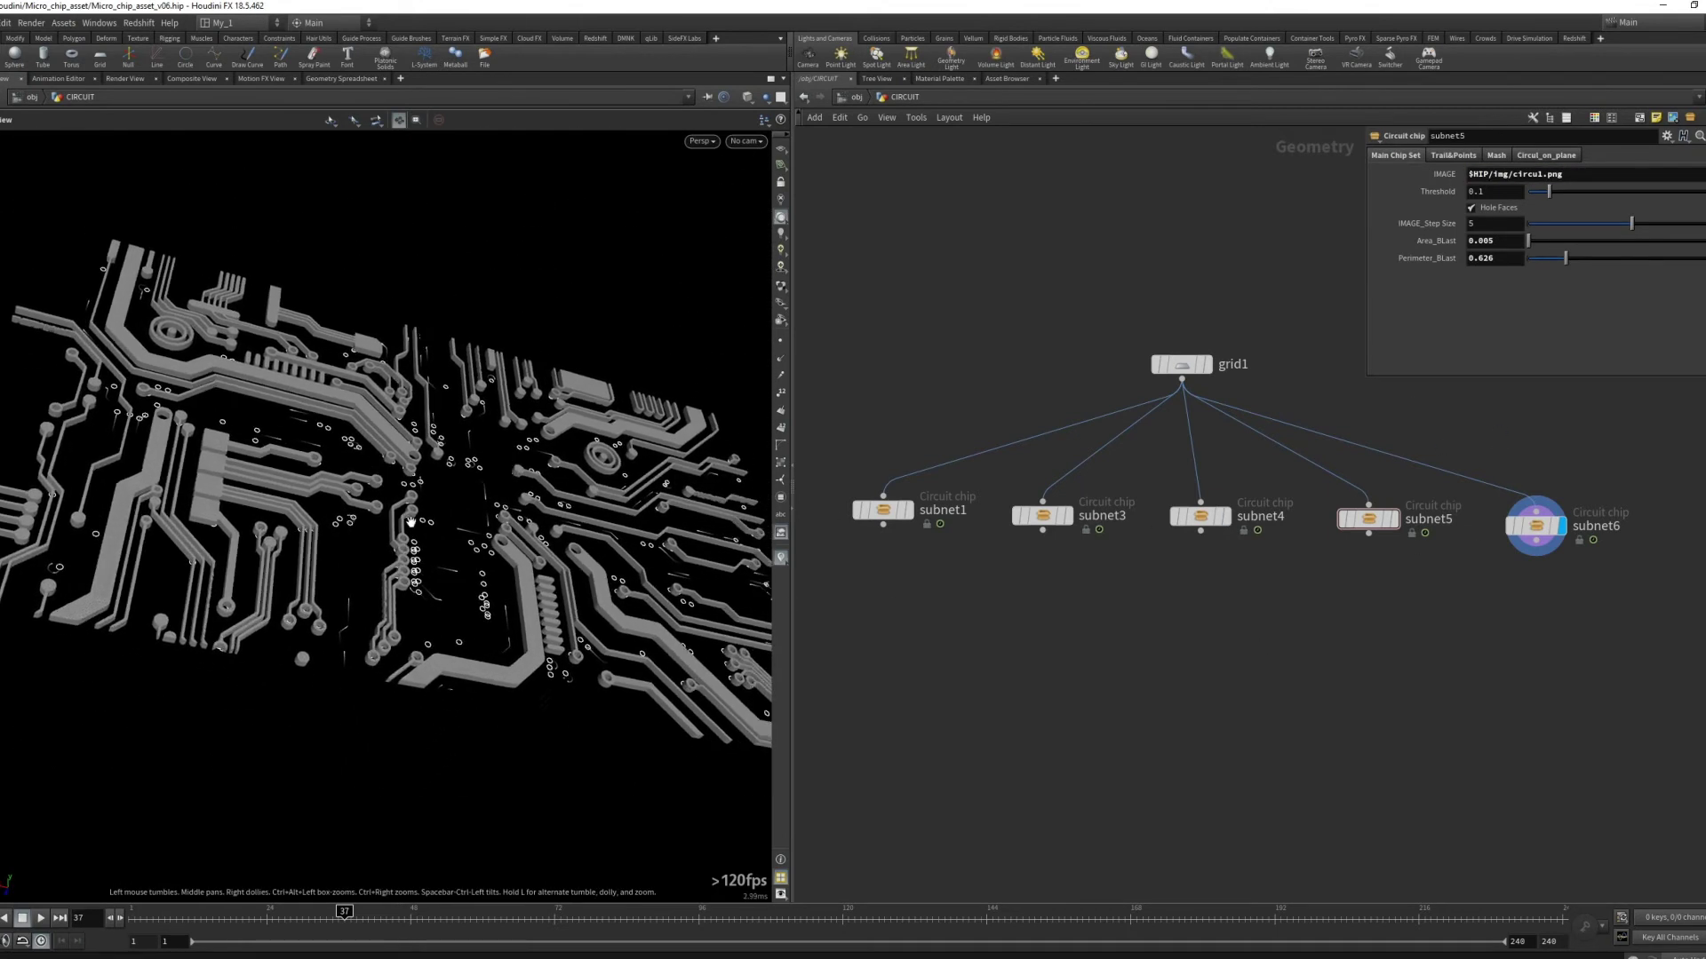
left_click(1495, 154)
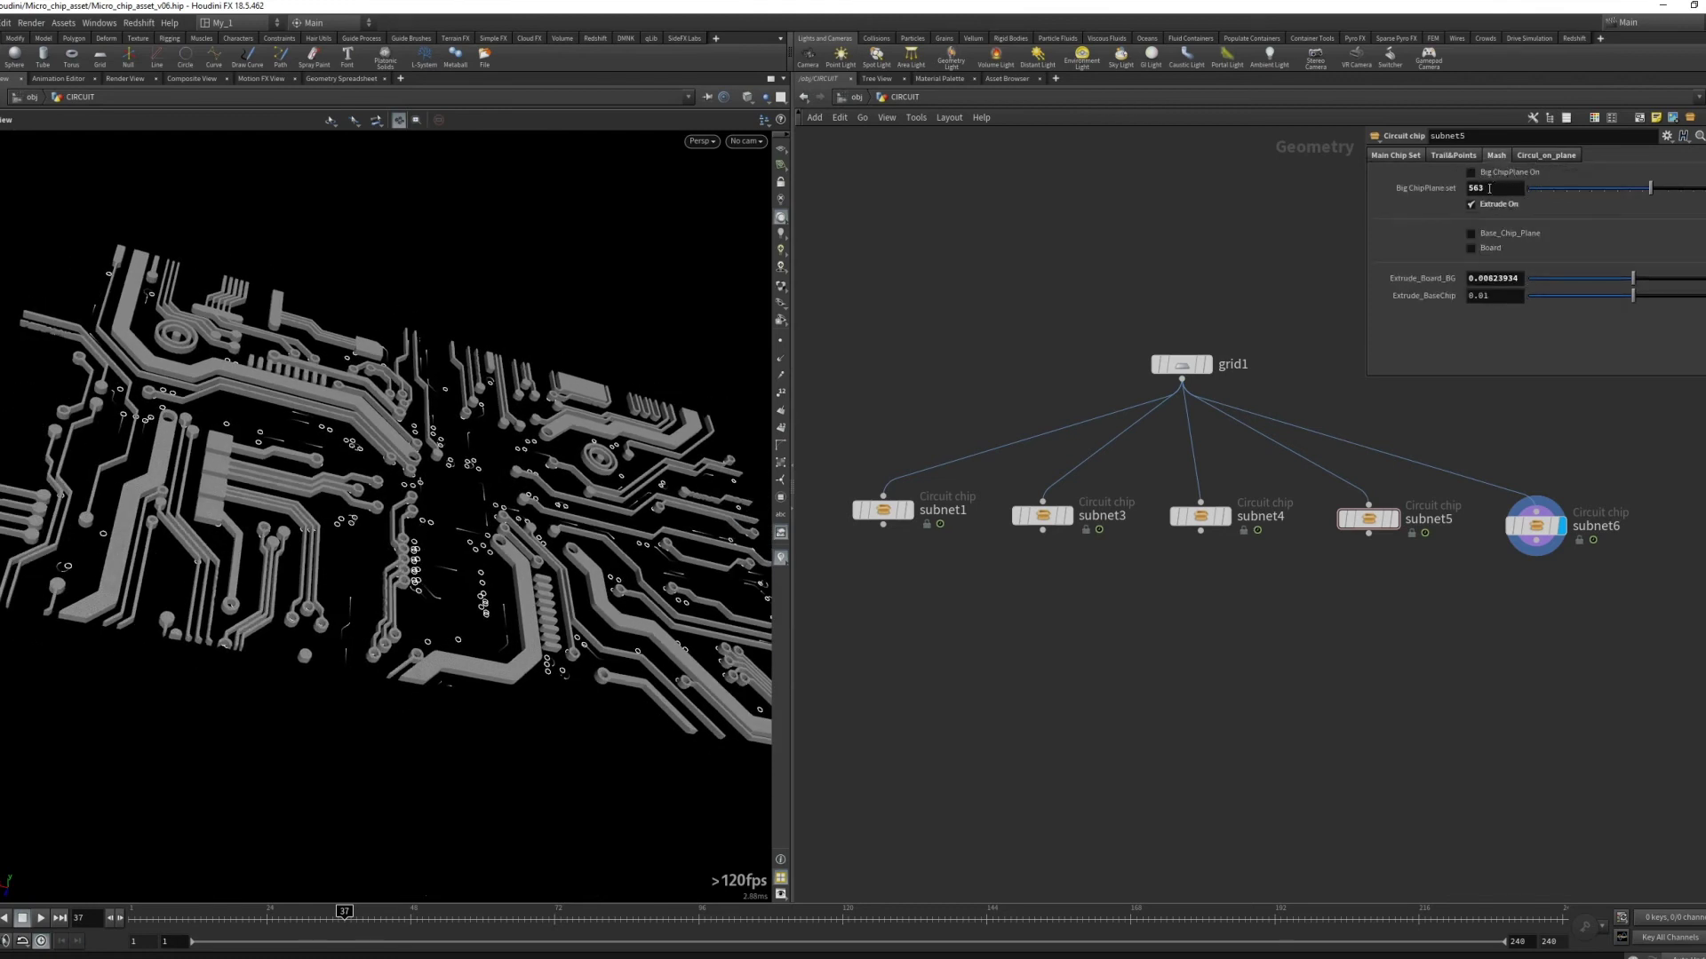
Scrub the trail animation from frame 37 to 63 and select subnet1
left_click(1454, 155)
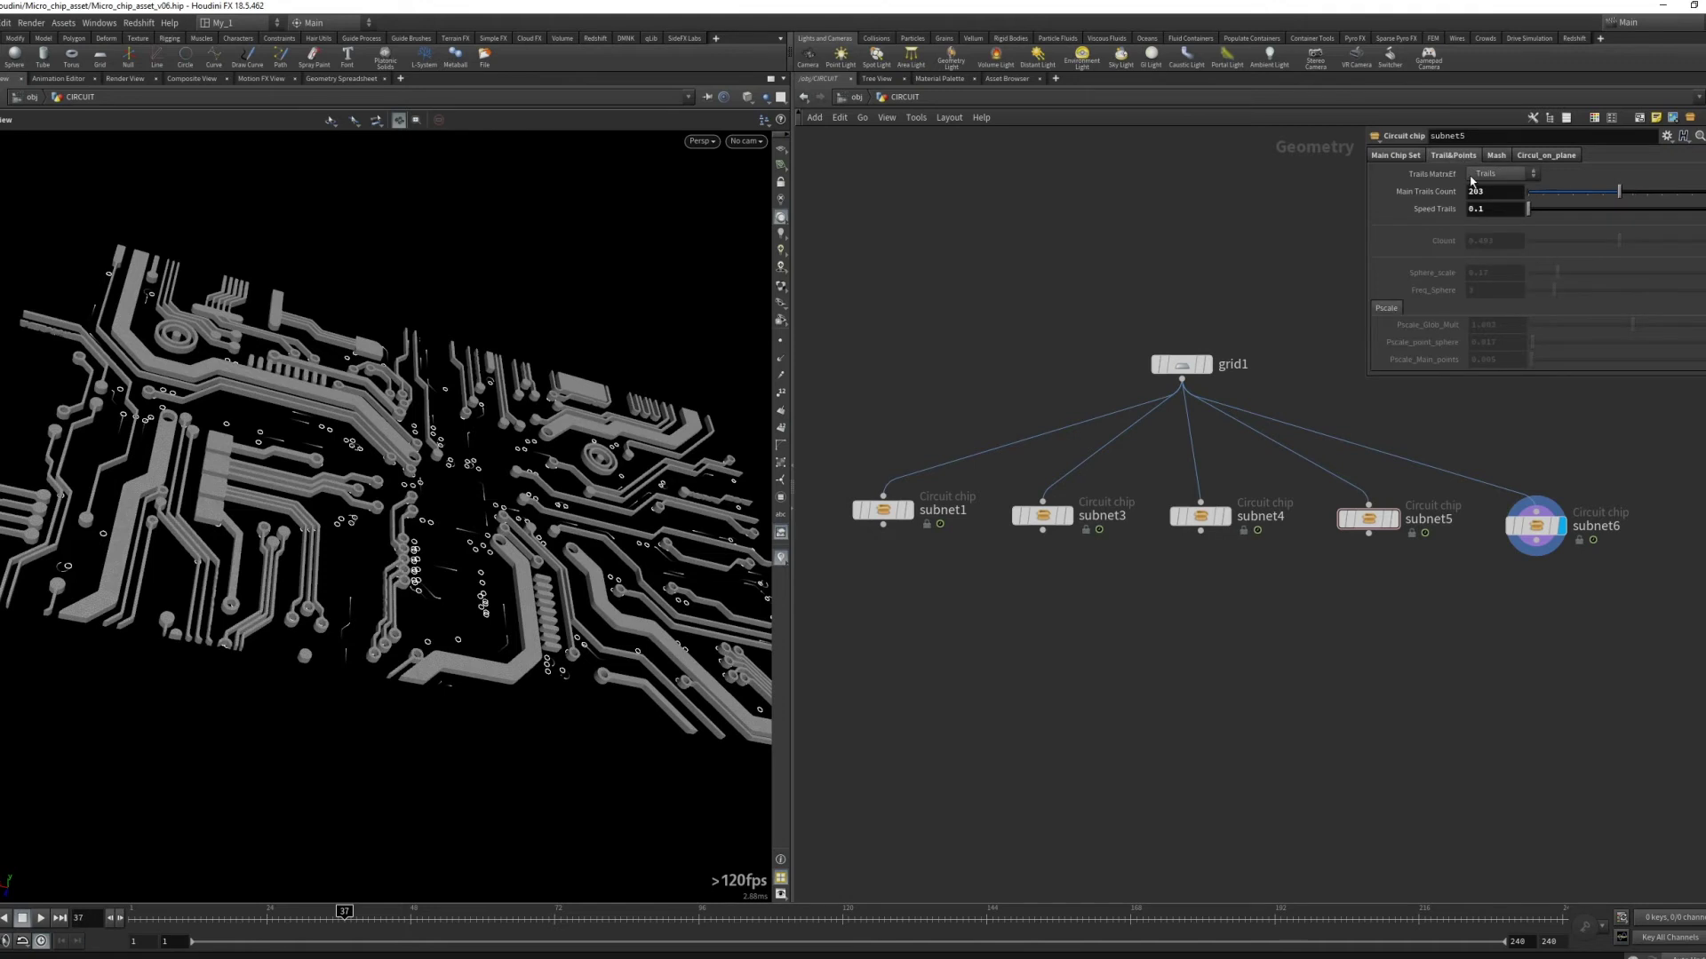
left_click_drag(482, 610, 634, 539)
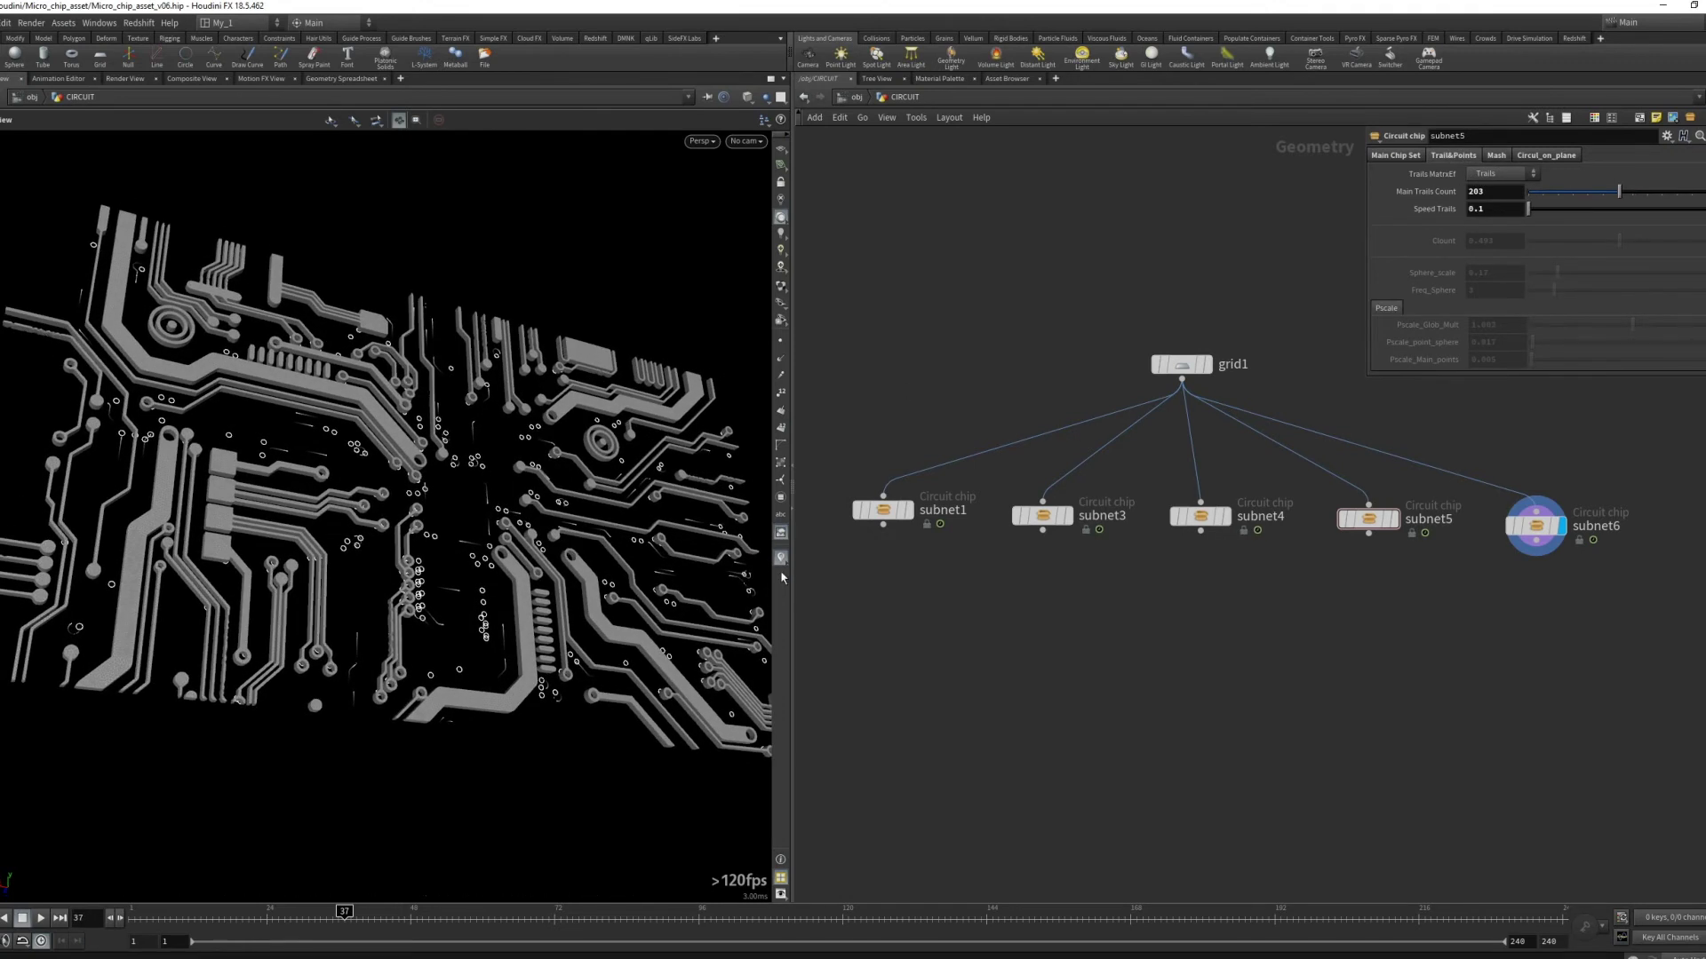
left_click_drag(234, 912, 506, 912)
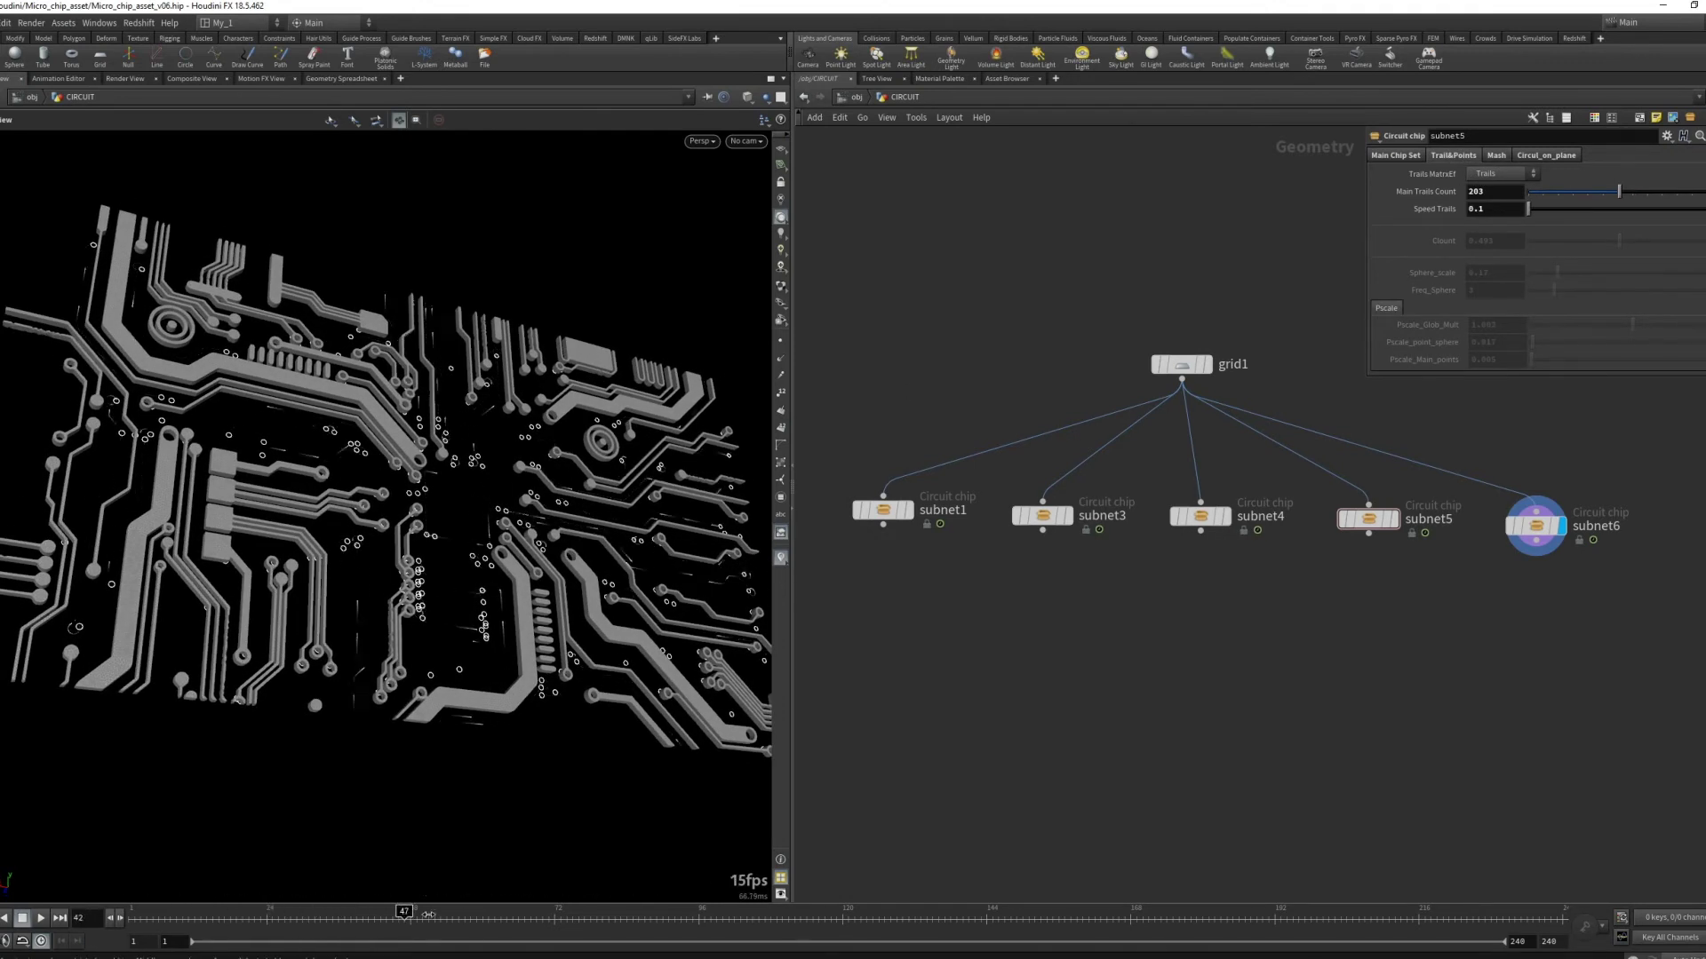
mouse_move(649, 564)
left_mouse_down()
mouse_move(548, 568)
mouse_move(524, 364)
left_mouse_up()
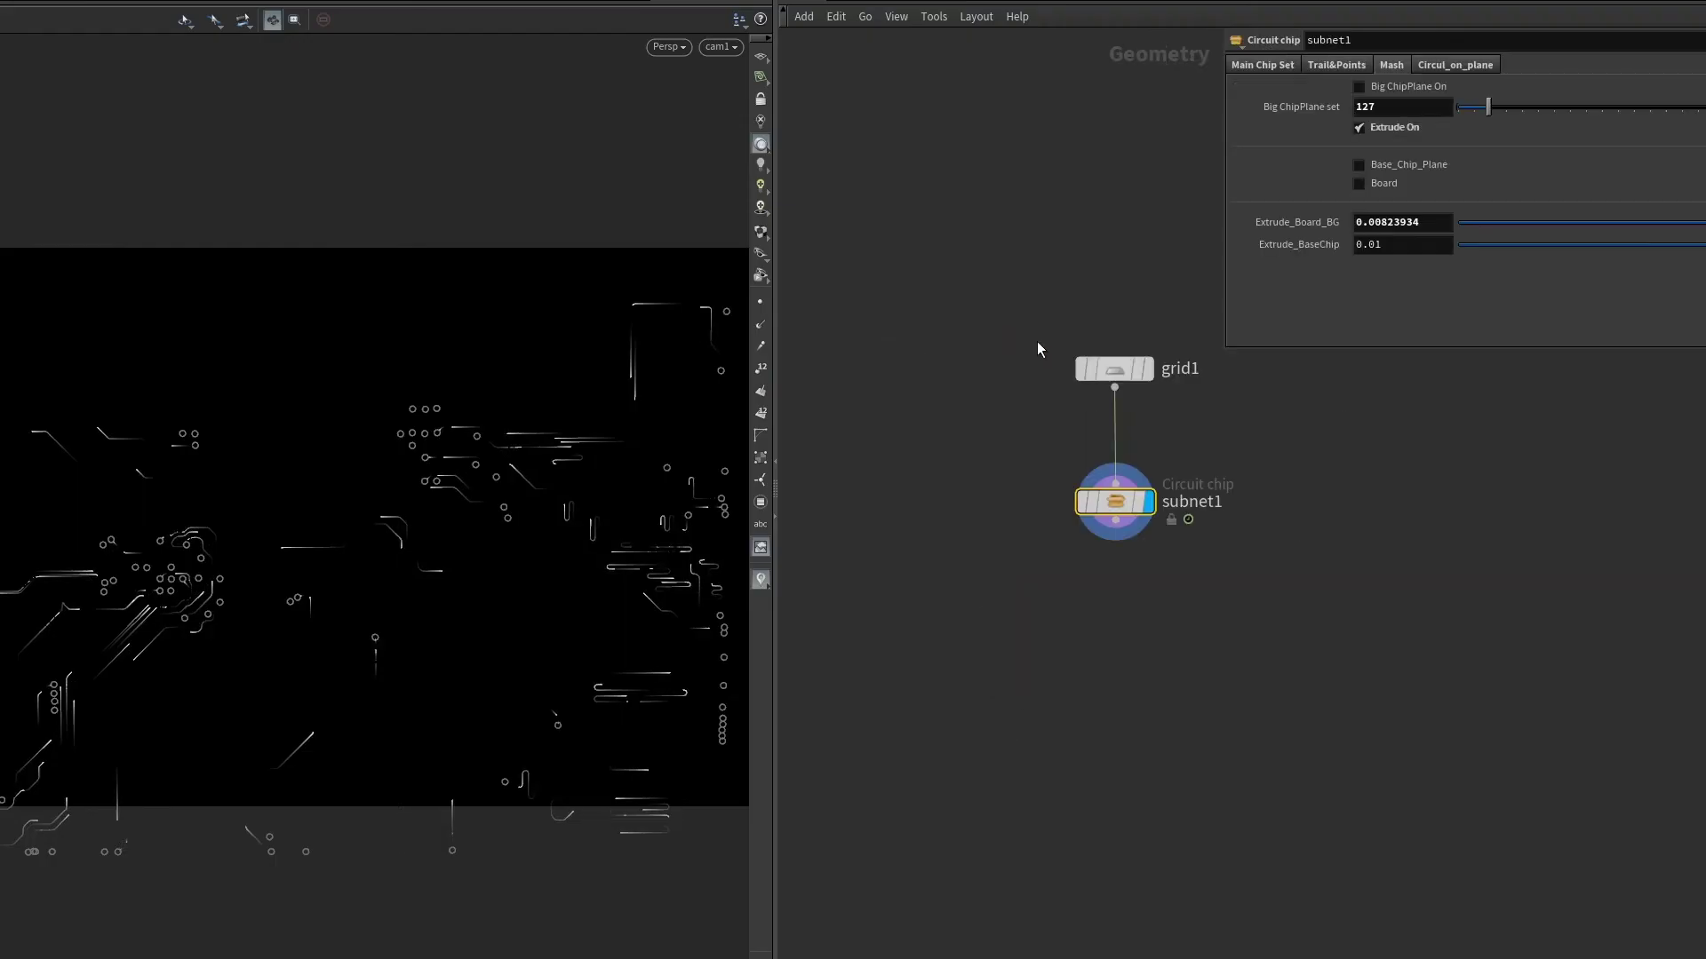
left_click_drag(983, 446, 1135, 538)
Open render_MainTrails_v2 at /obj, then find OUT_render_MainTrails inside subnet1
left_click(1290, 70)
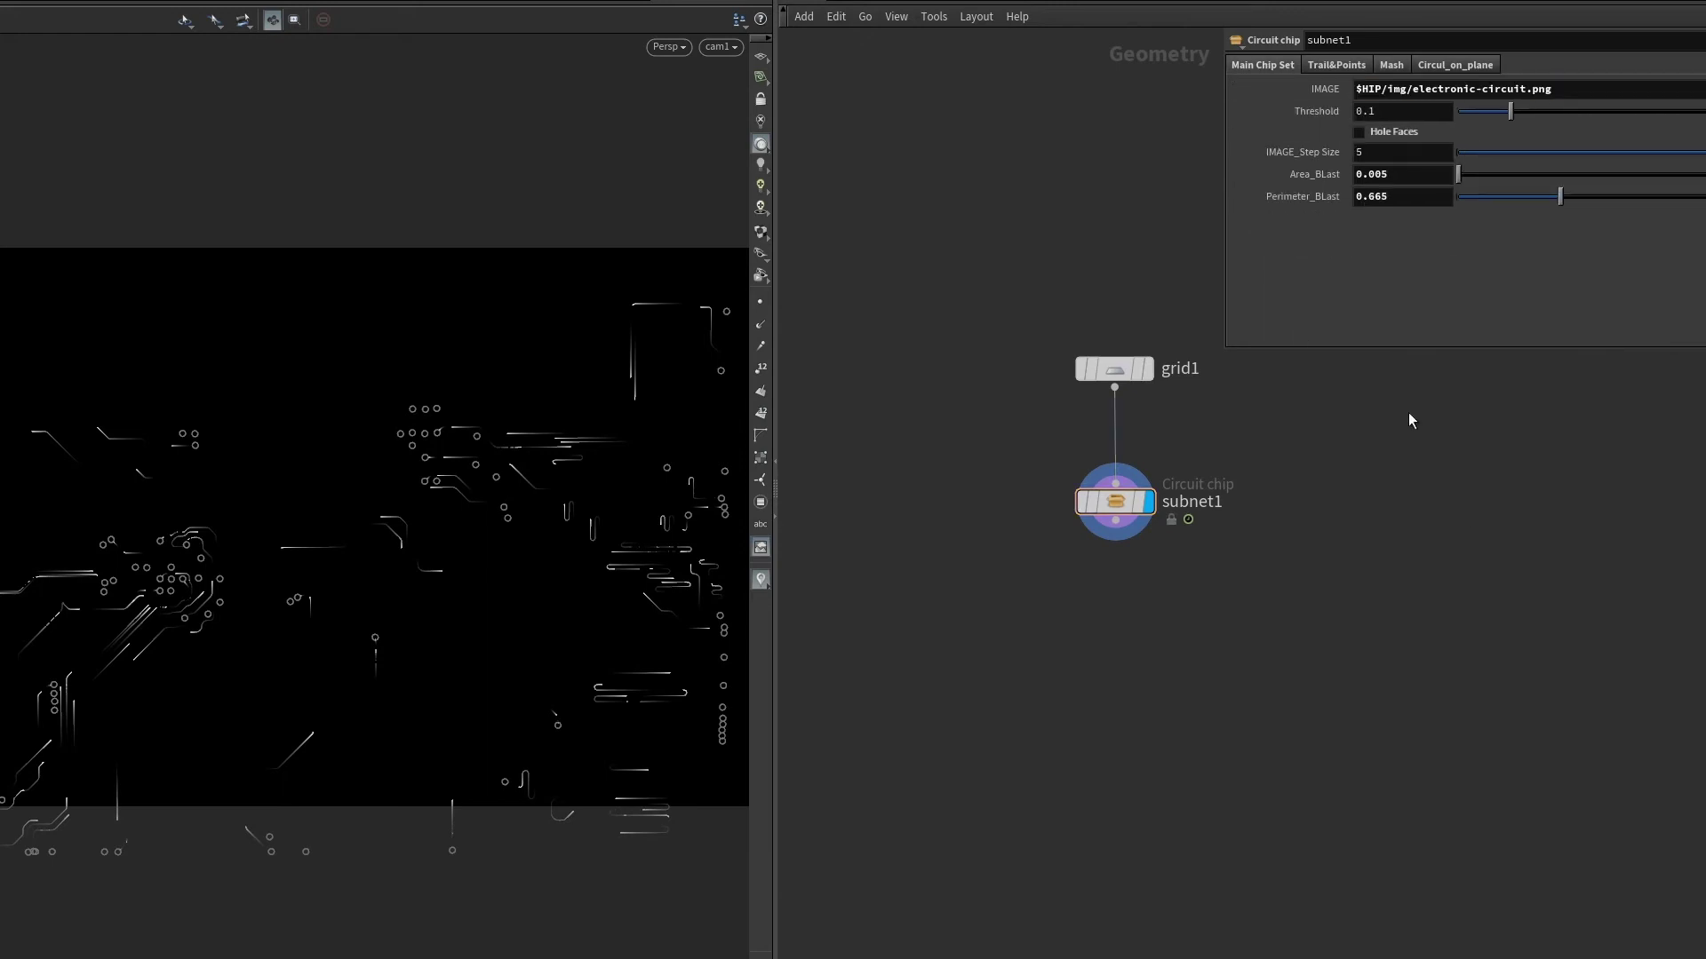
key("u")
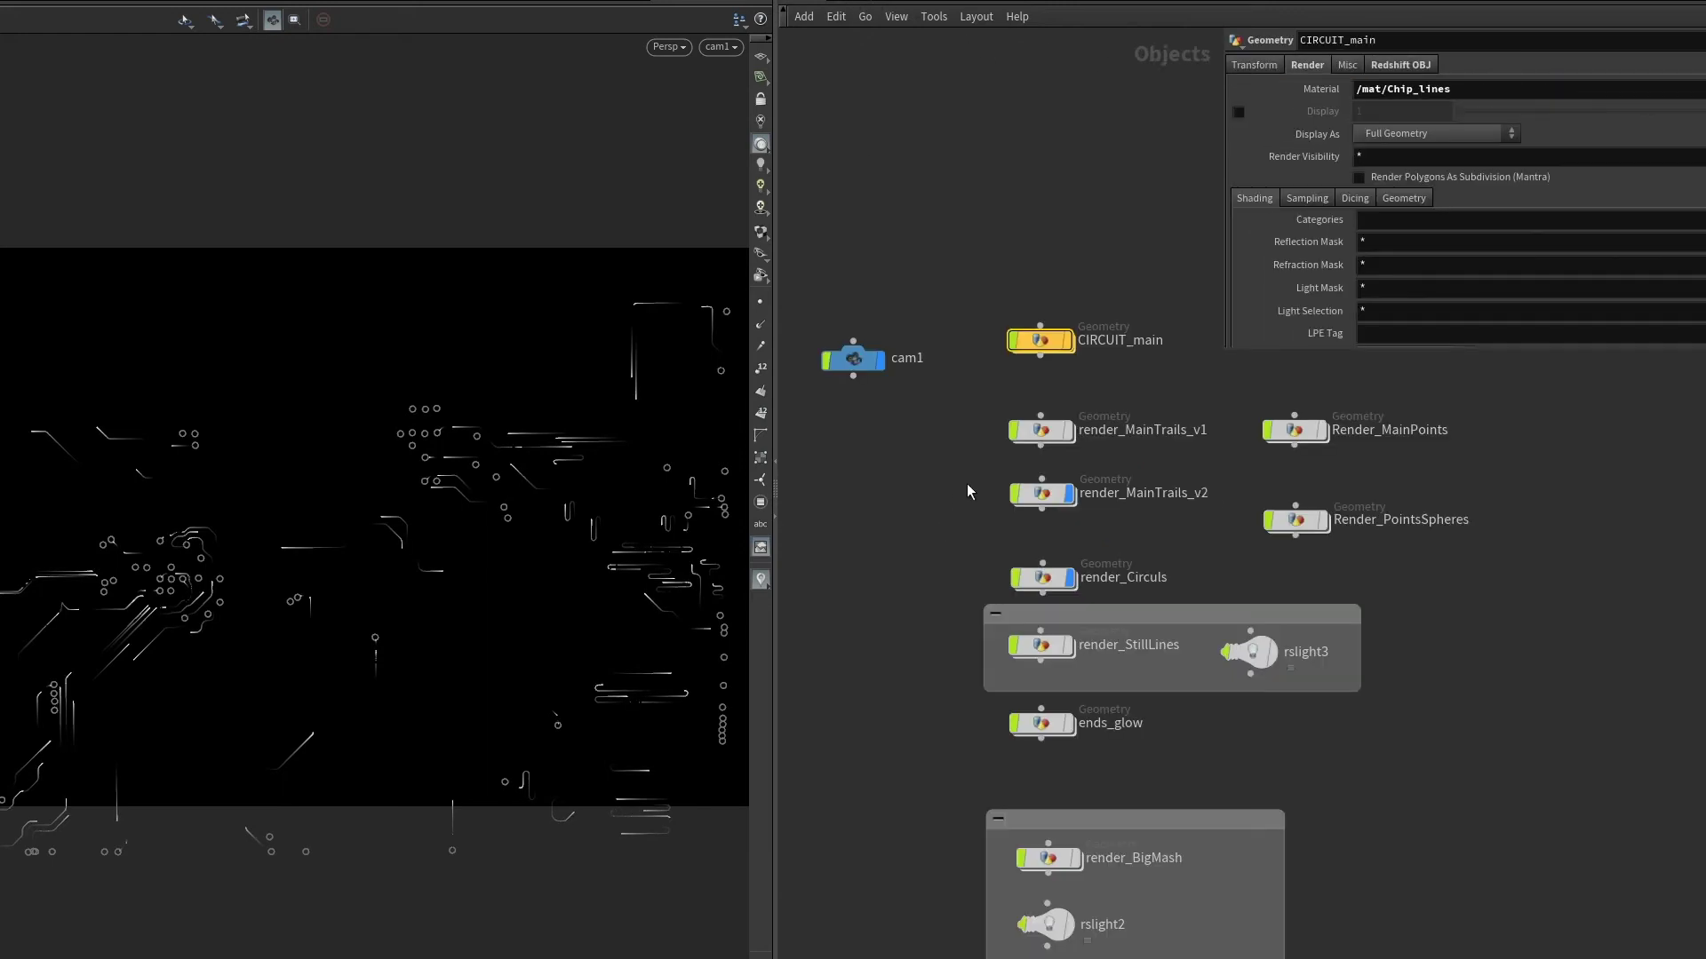
double_click(1011, 424)
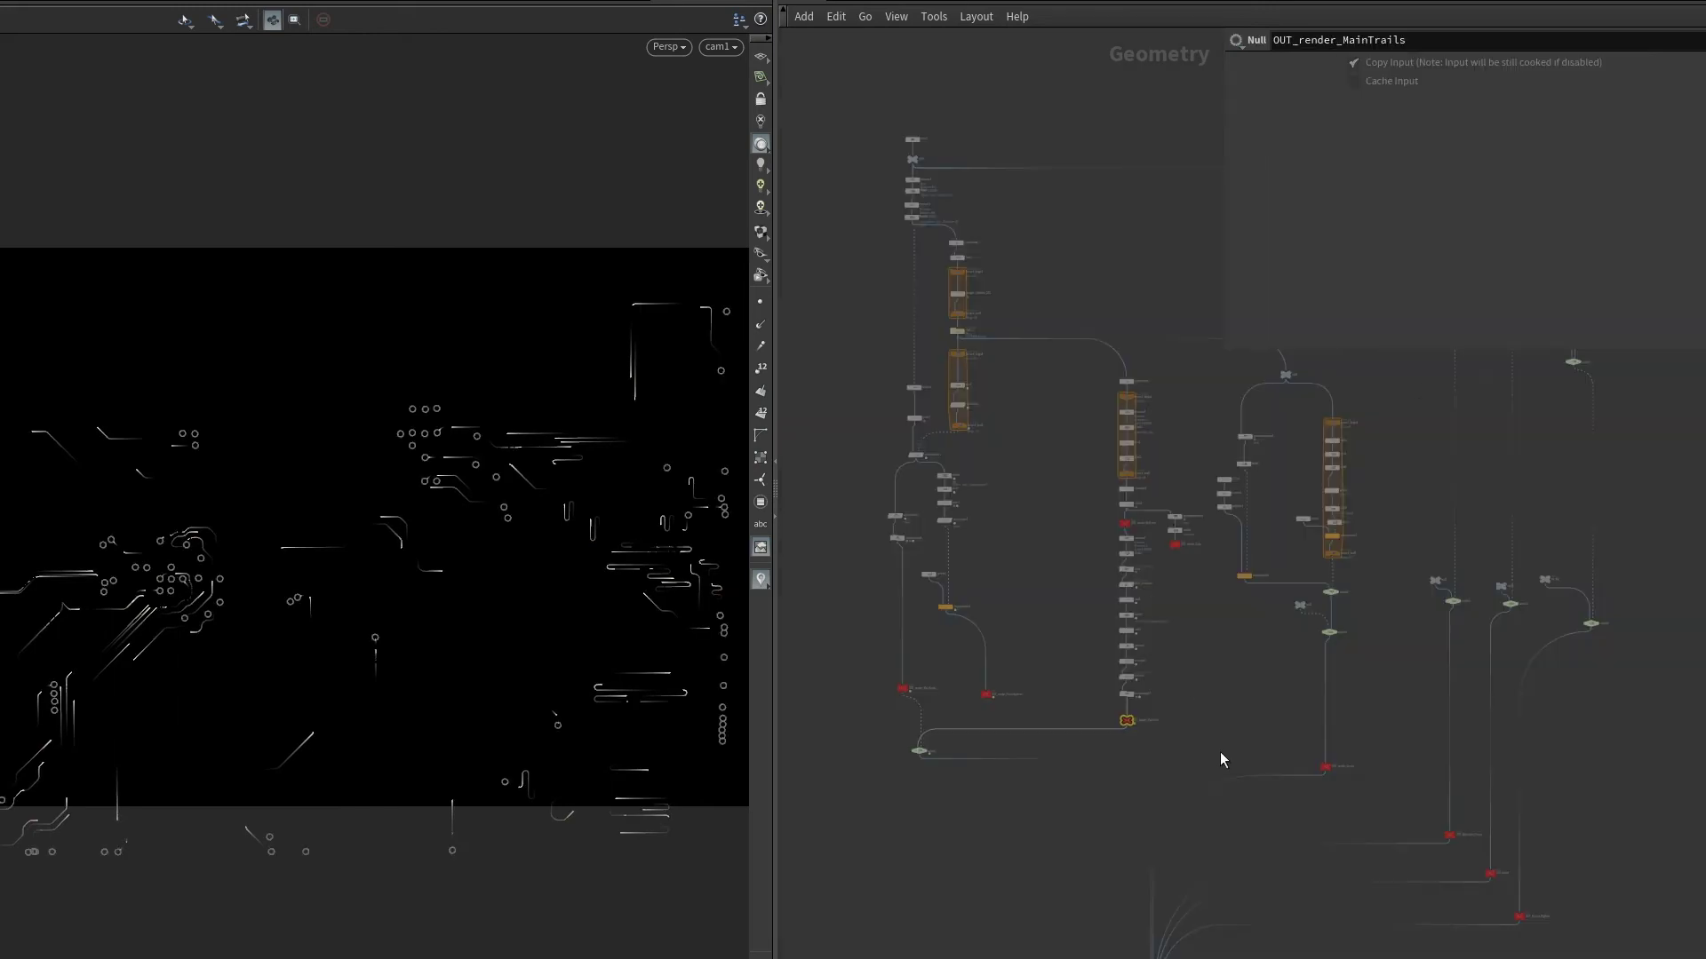
key("f")
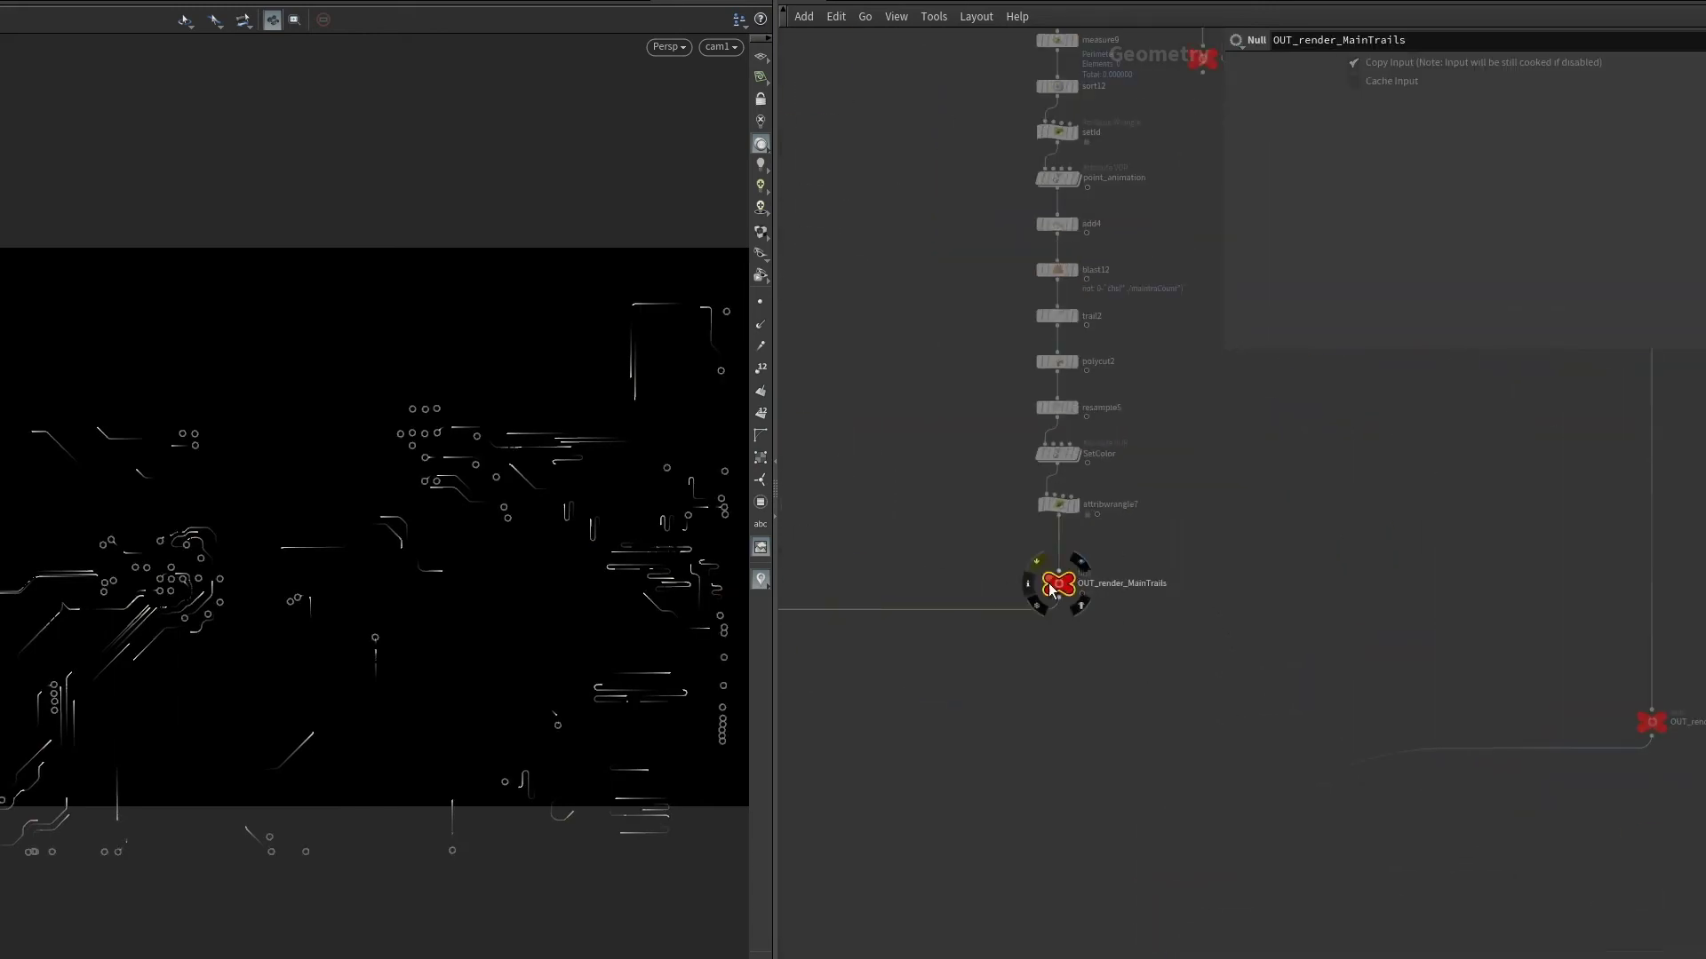
key("u")
double_click(1127, 503)
key("u")
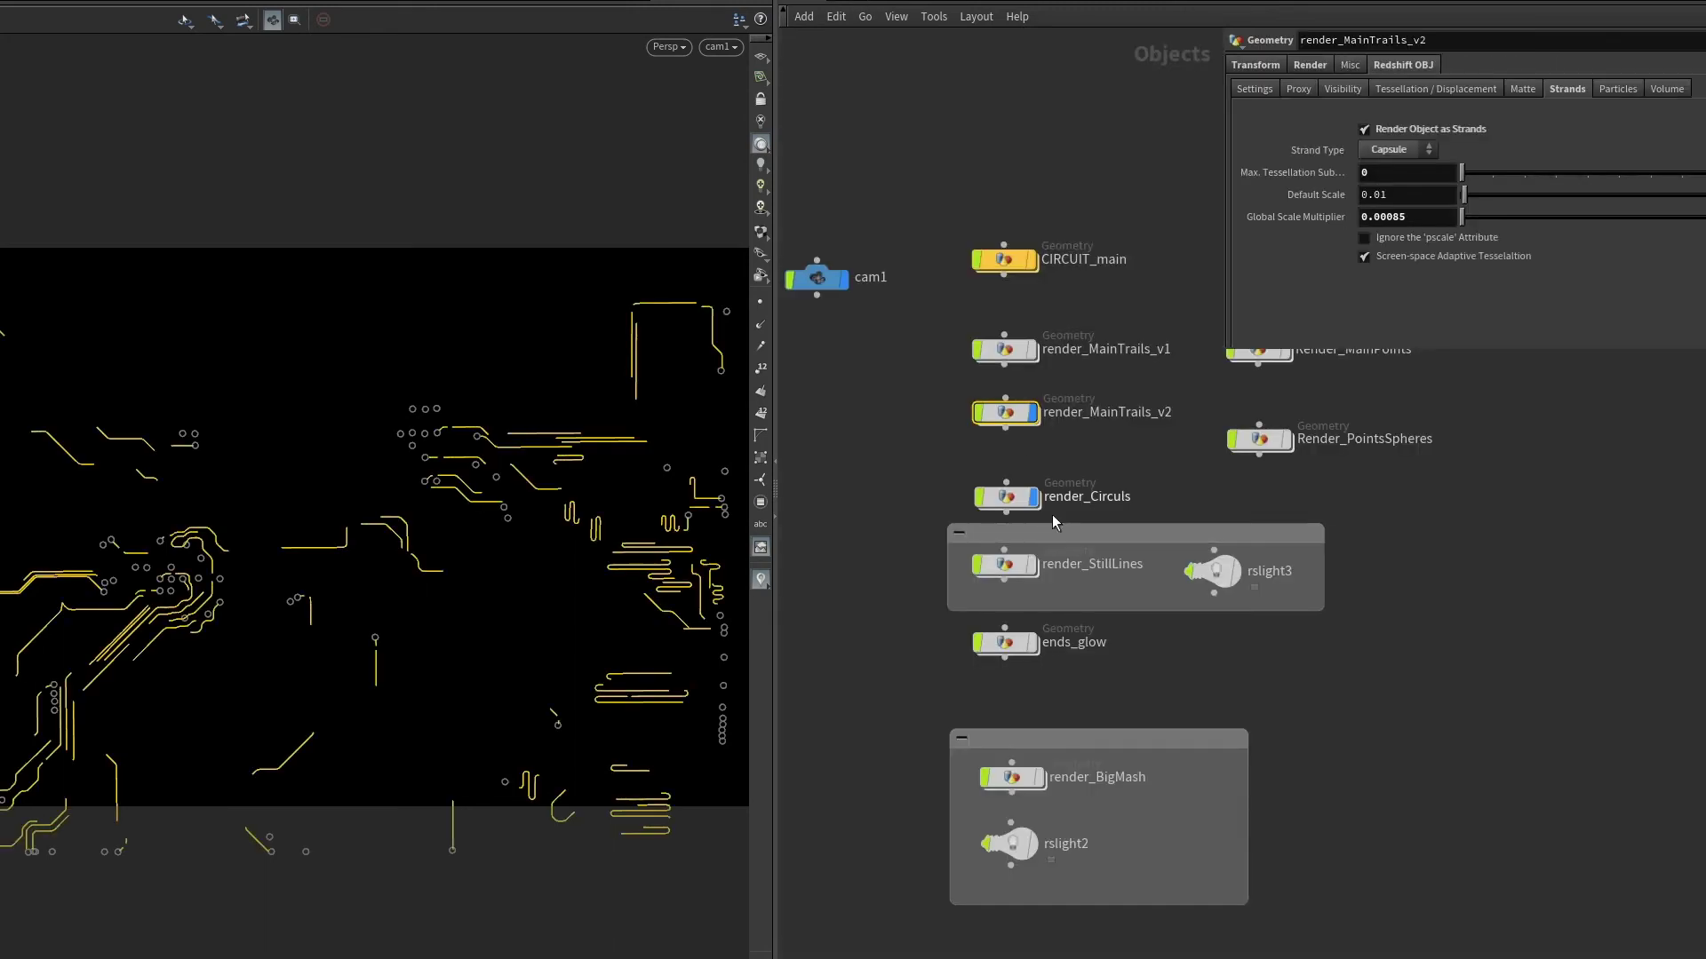
left_click(1042, 473)
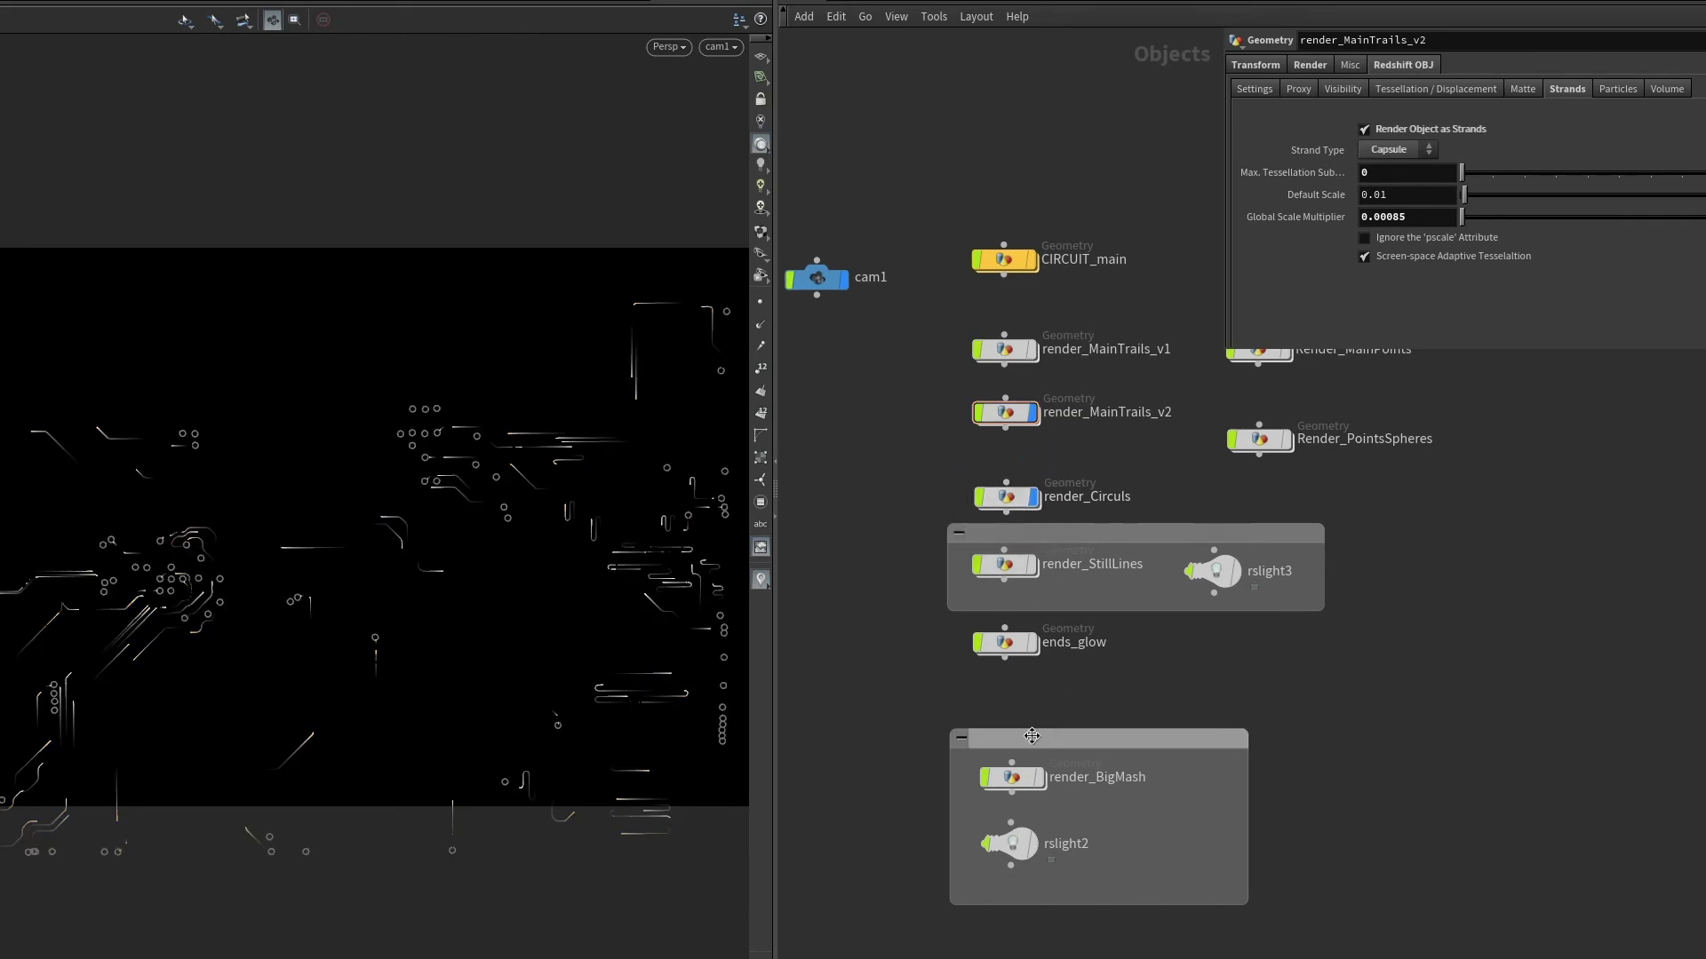
left_click(1033, 567)
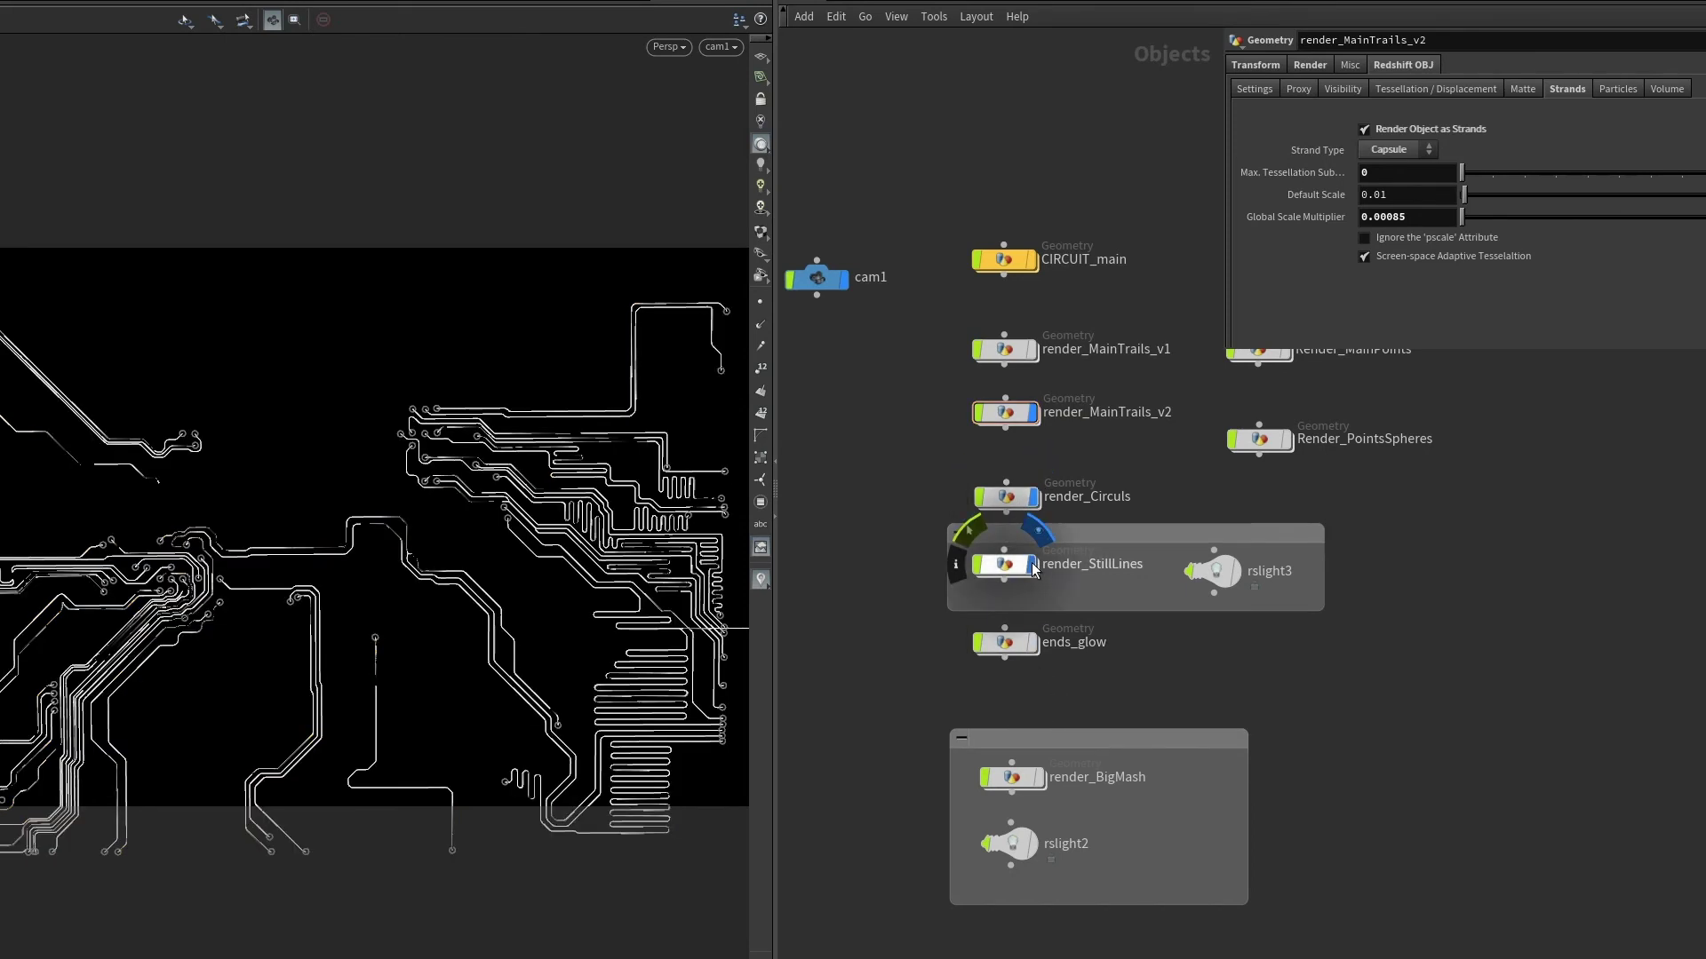
left_click(1288, 441)
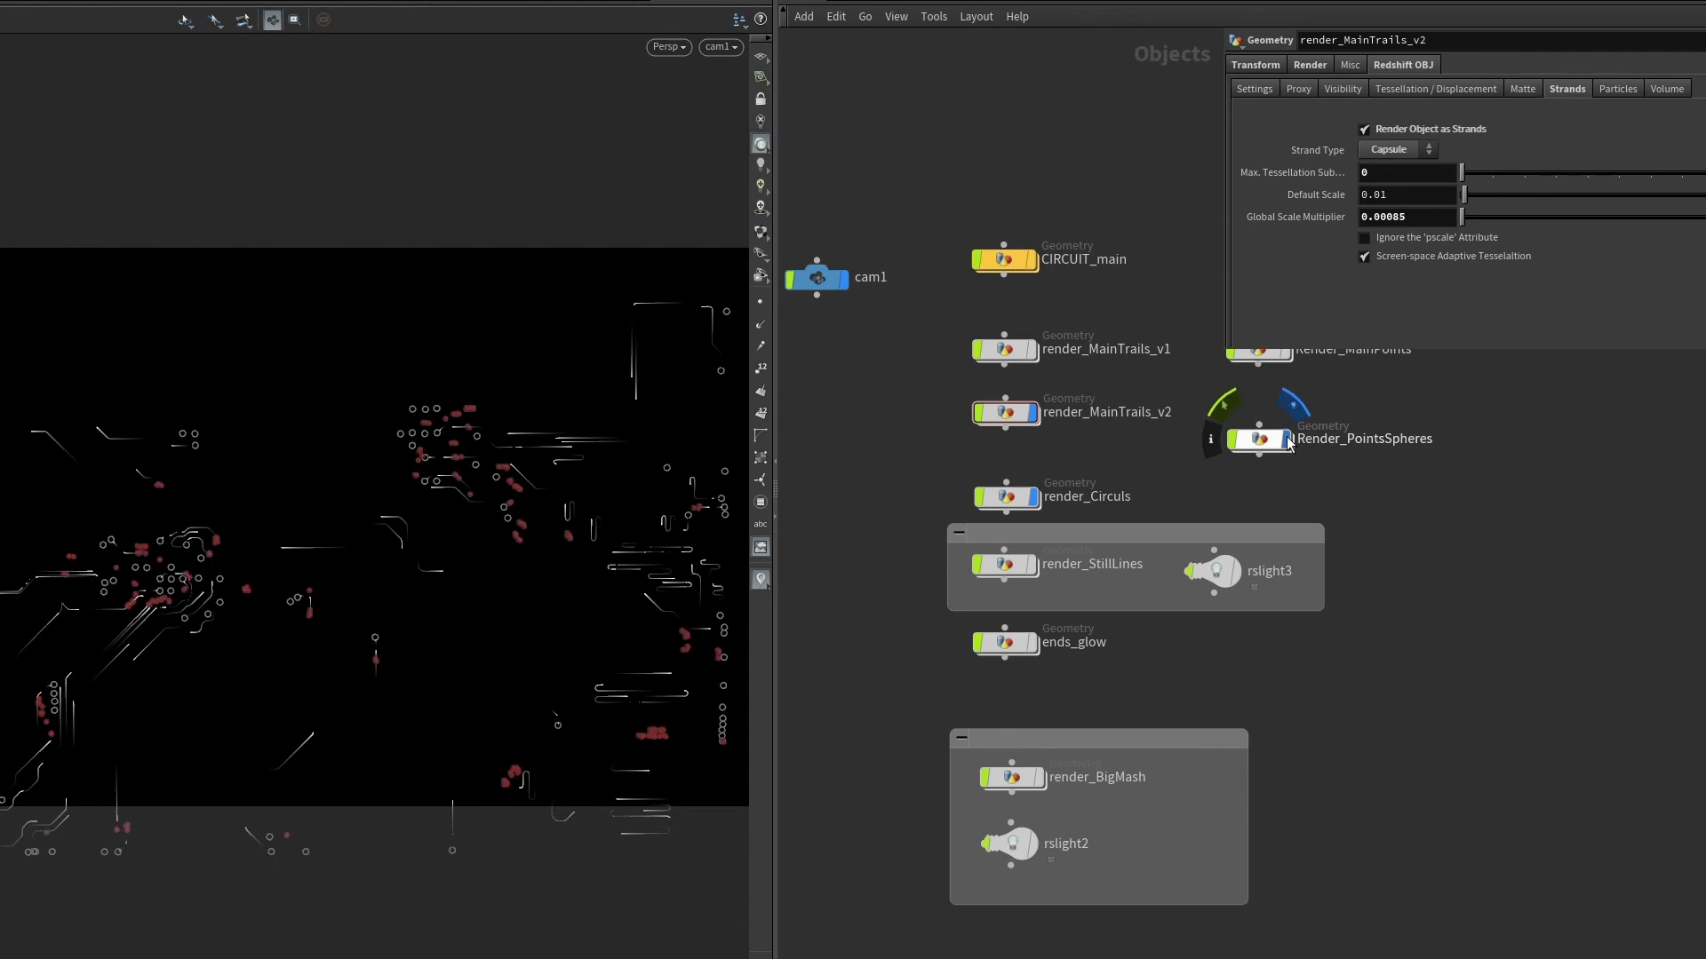
left_click(1288, 440)
middle_click_drag(1382, 488, 1339, 624)
left_click(1242, 491)
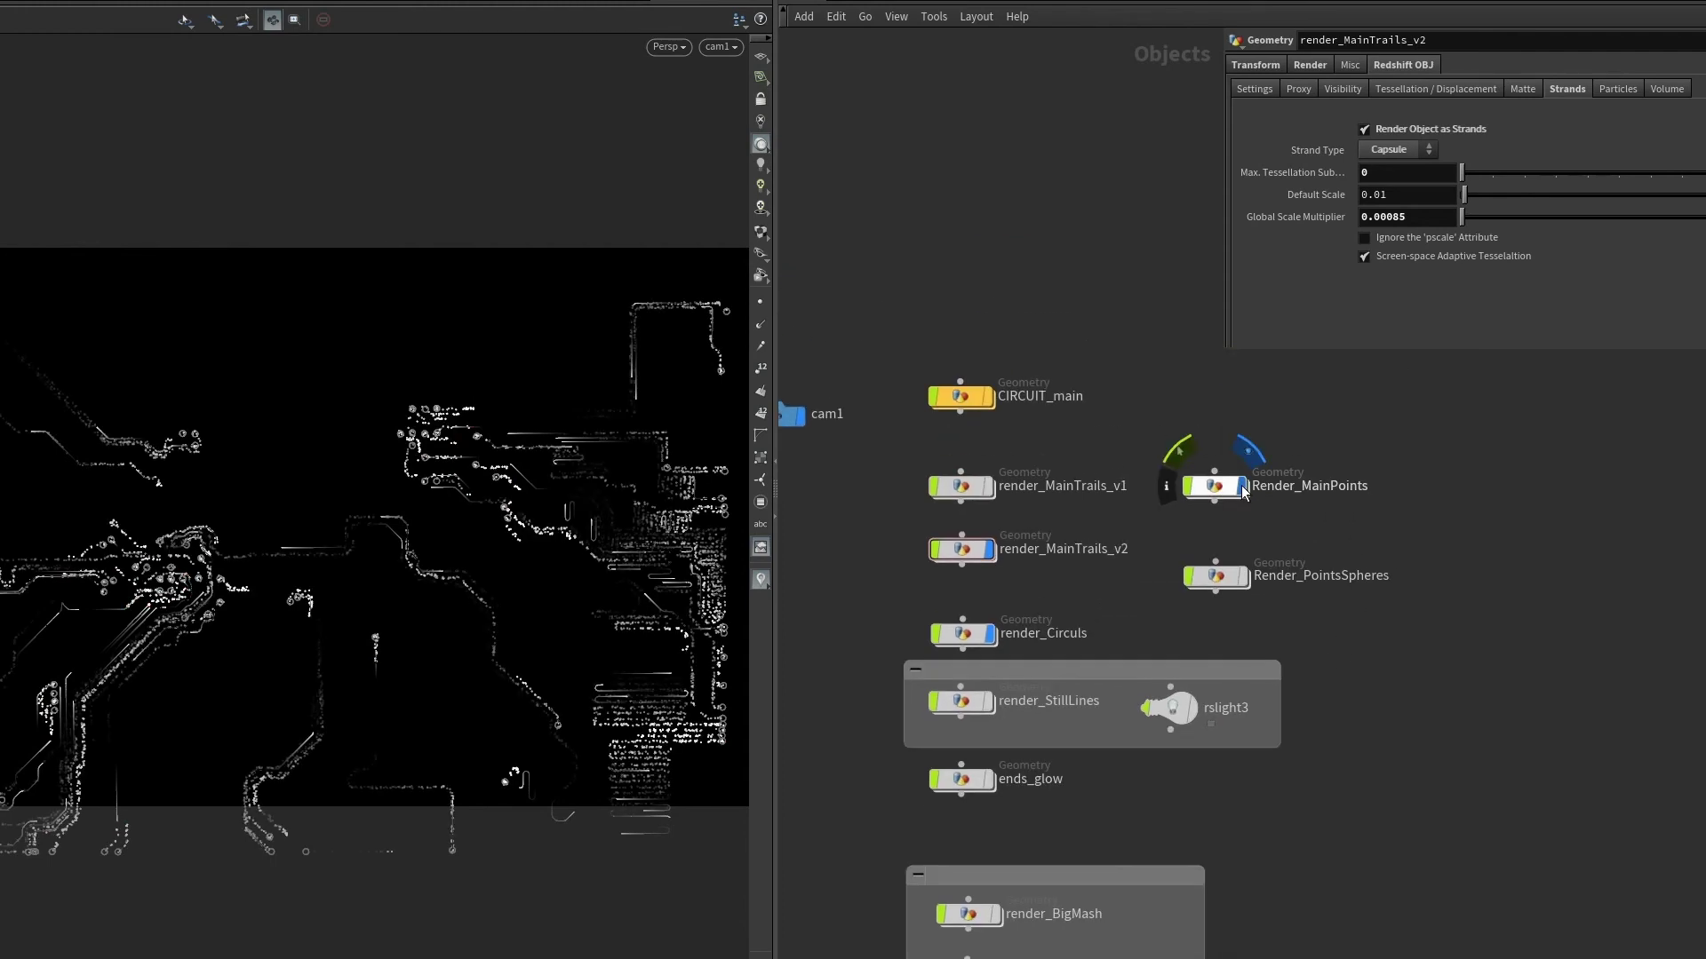
double_click(1219, 578)
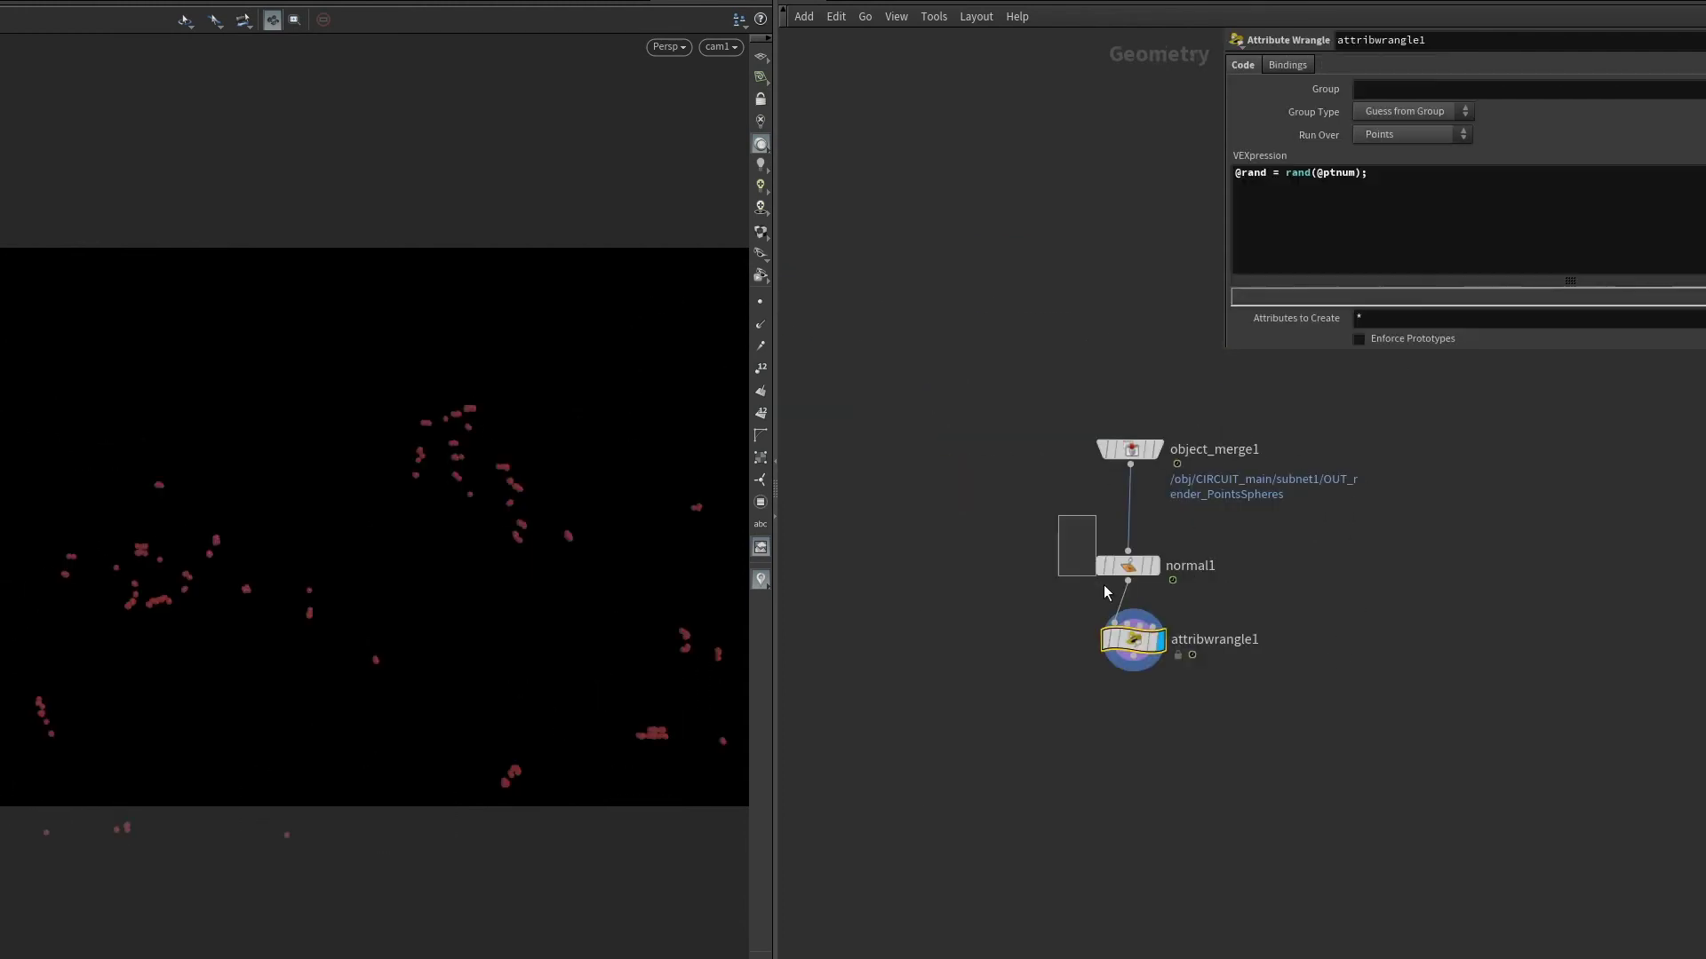
left_click_drag(1103, 584, 1186, 688)
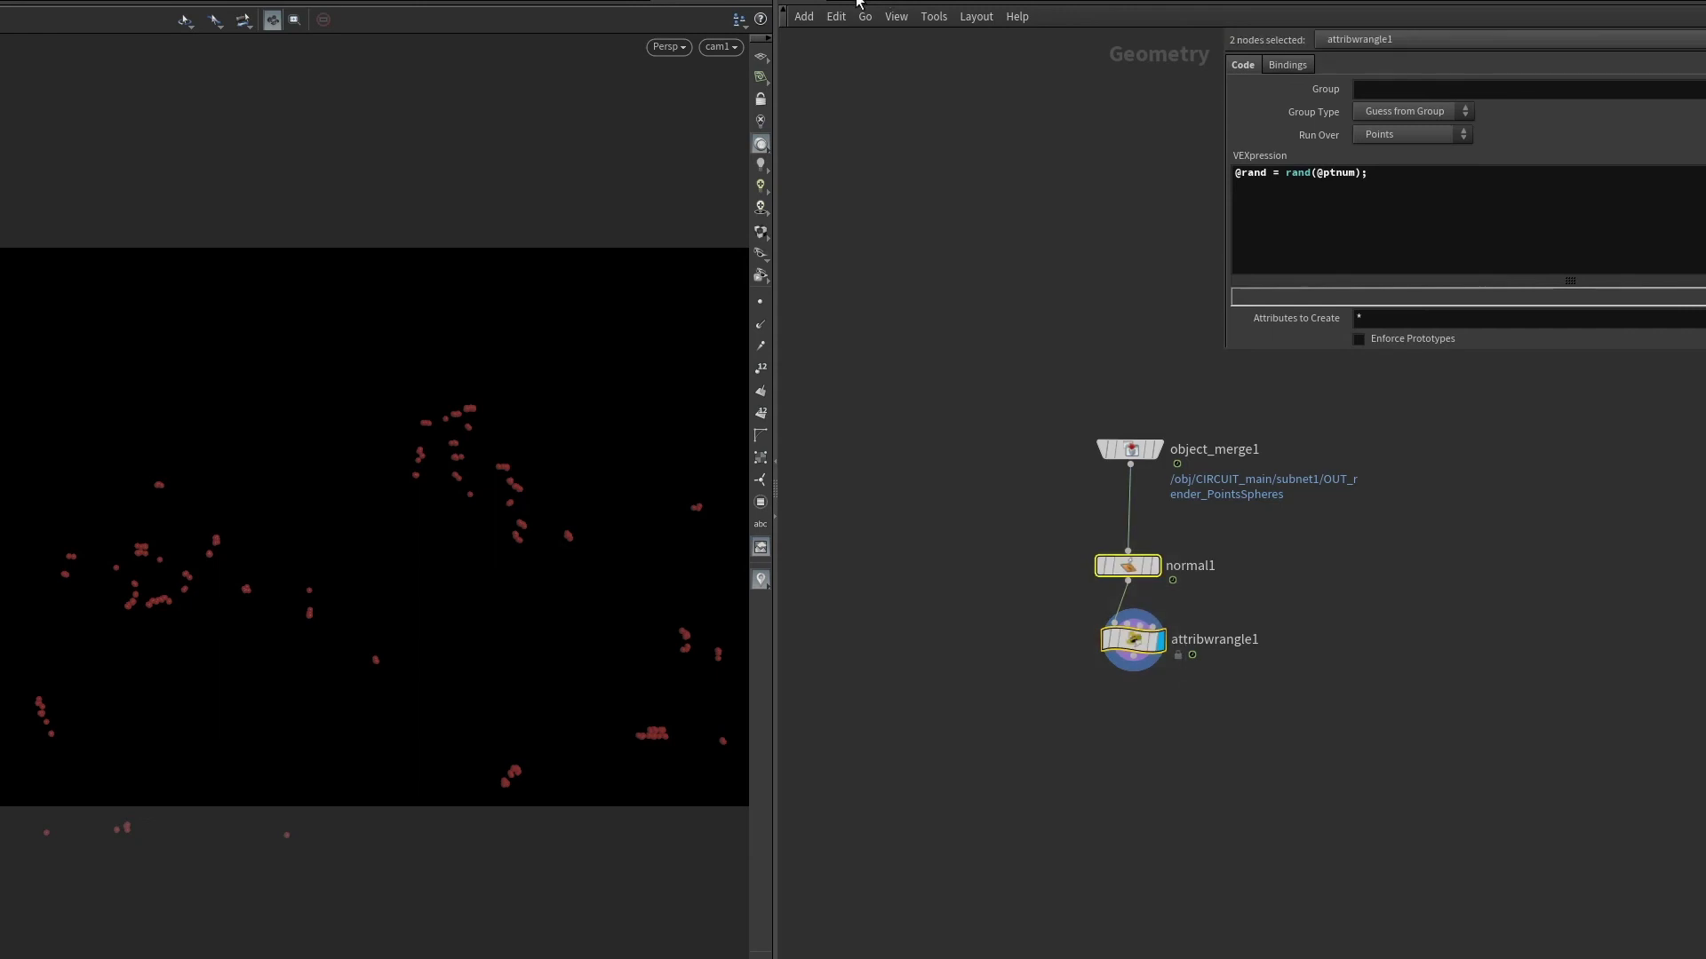
key("u")
left_click(1001, 581)
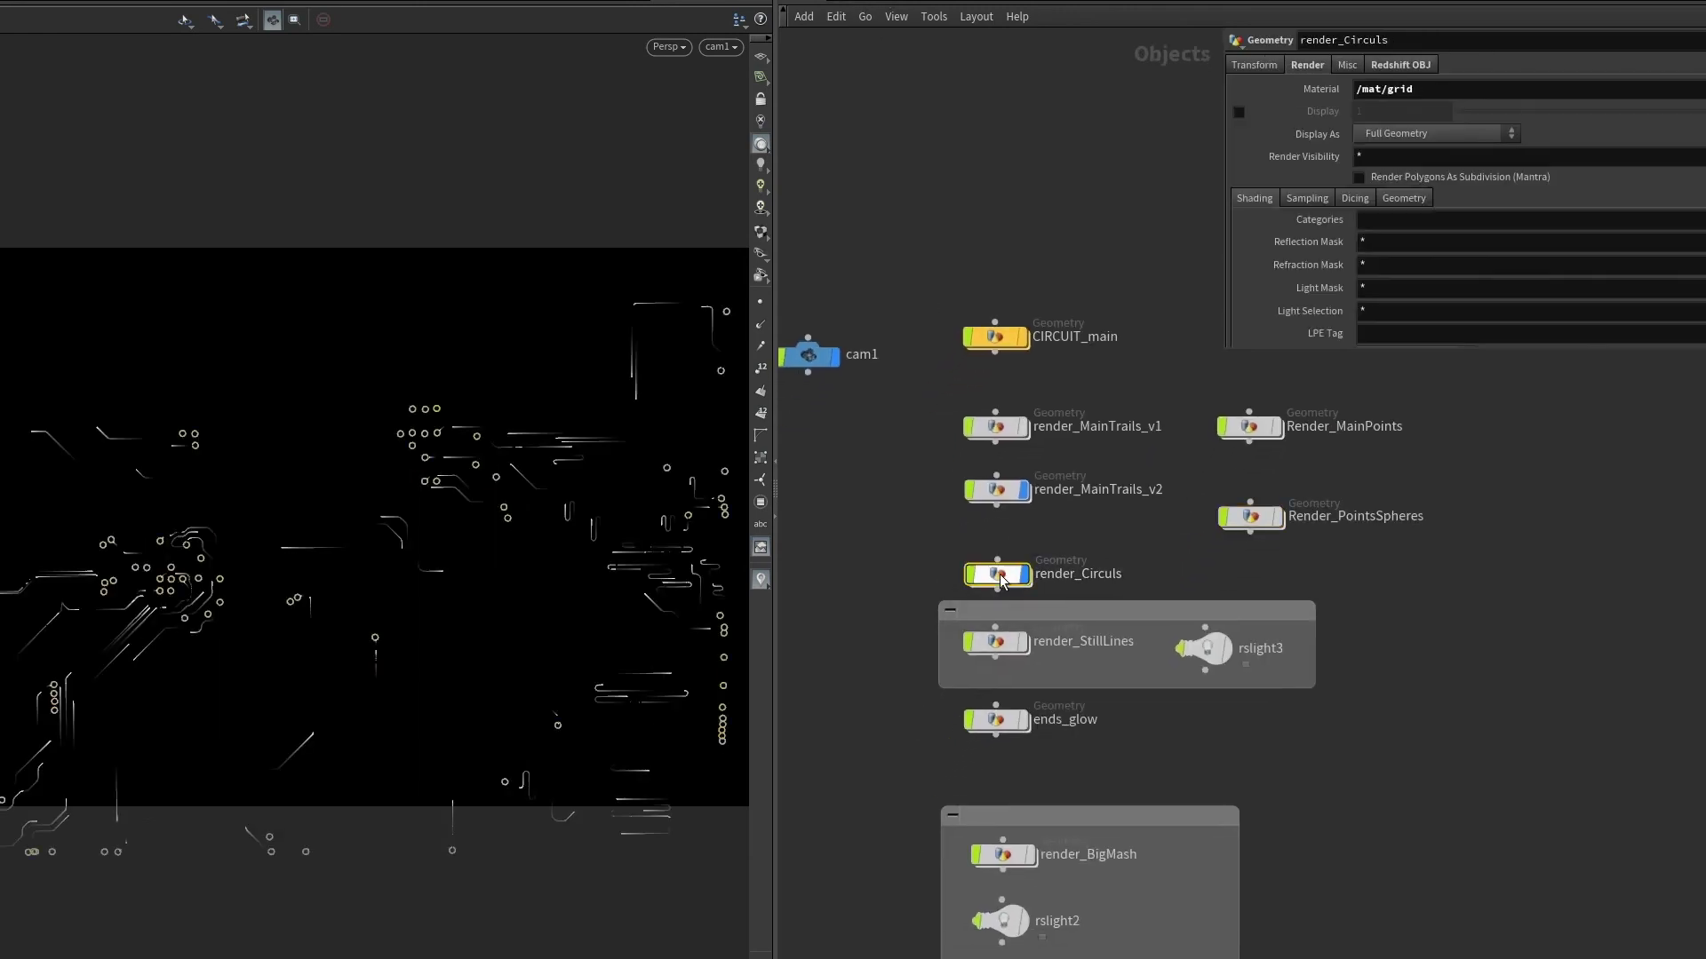
Review render_MainTrails_v2's material and strand render settings, then go to its /mat/particles material
left_click(1000, 499)
left_click(1313, 66)
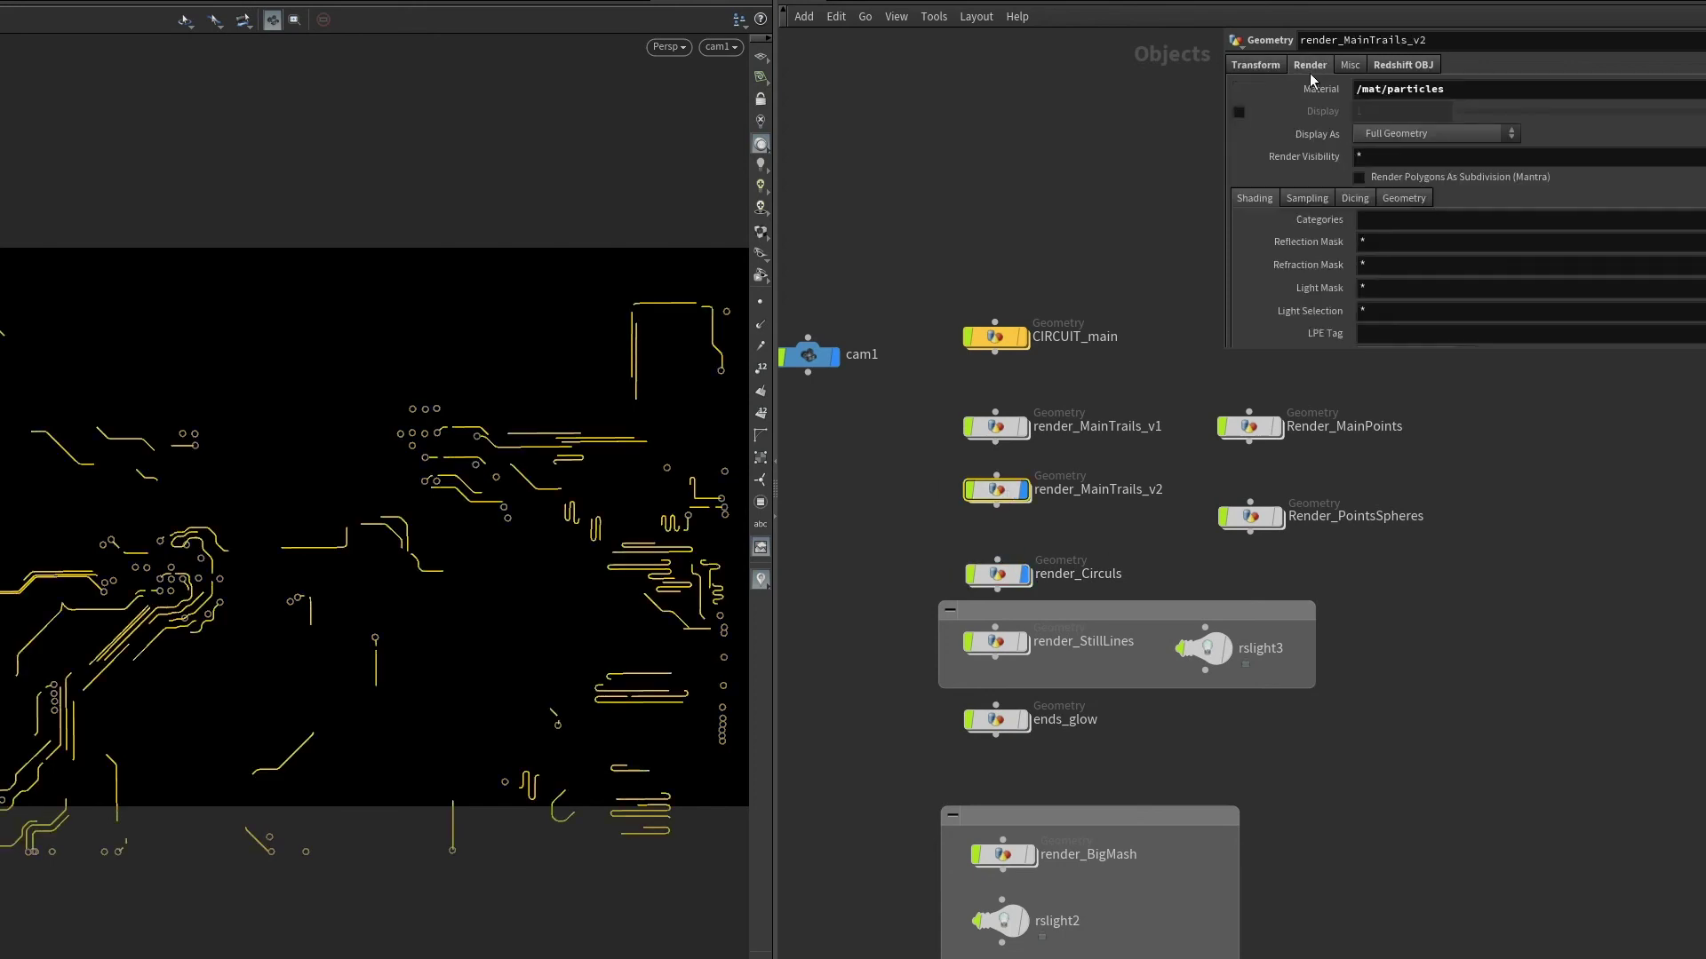
left_click(1413, 66)
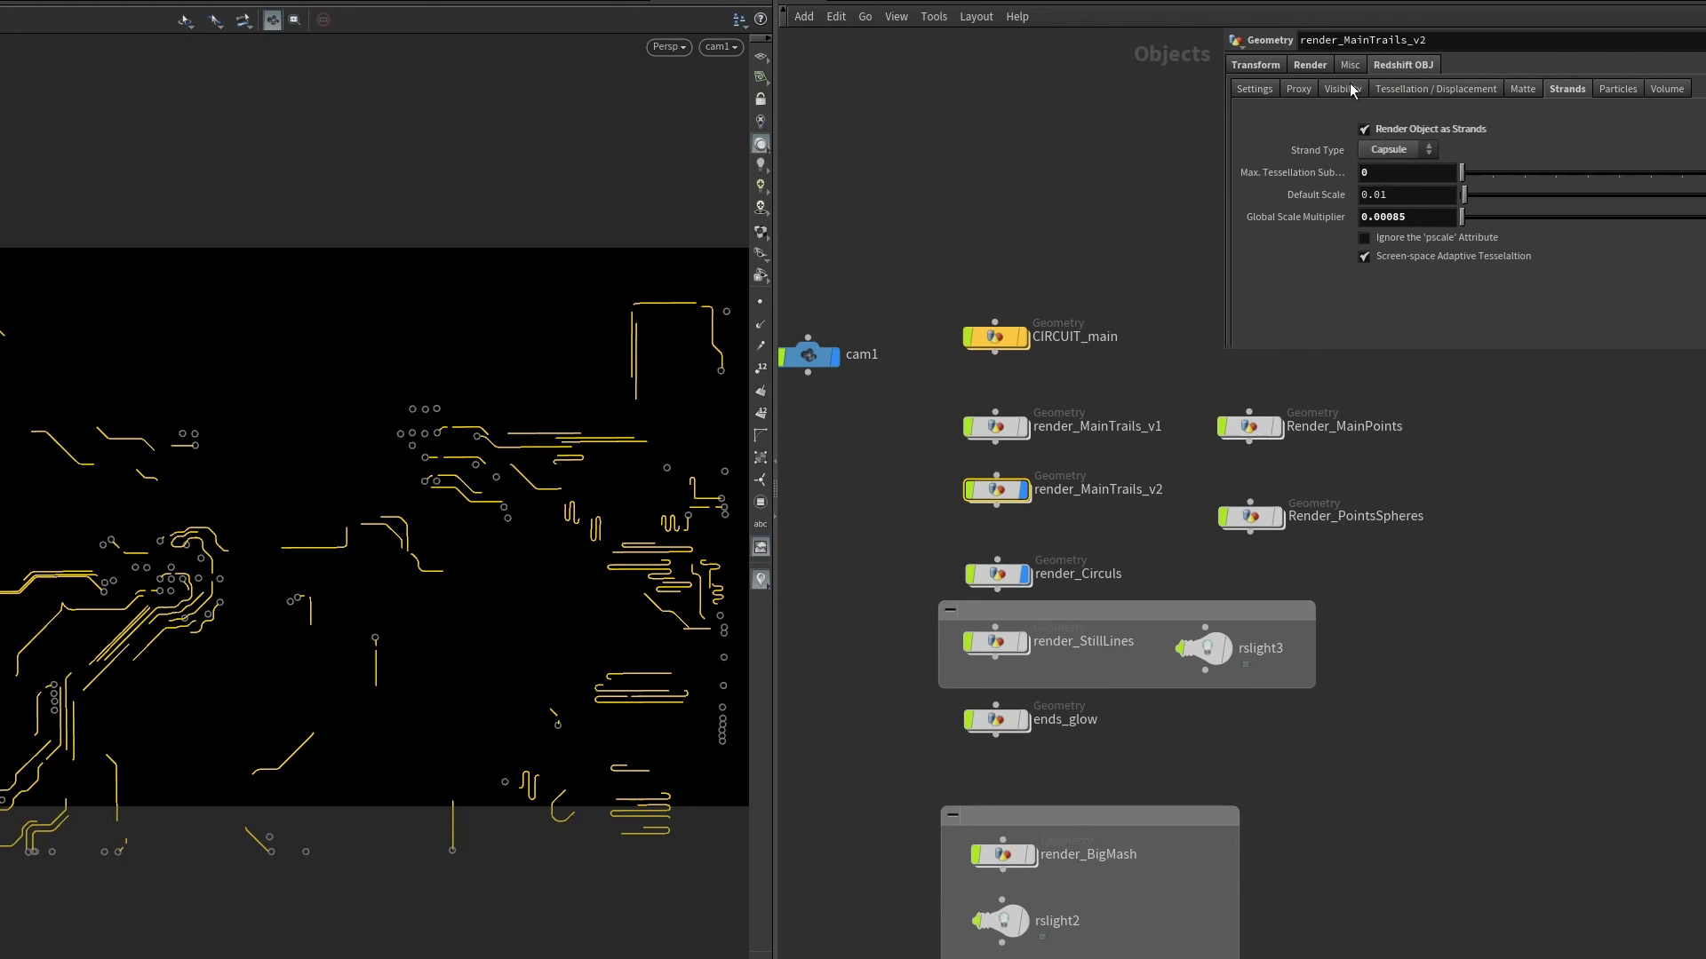
left_click(1309, 65)
key("1")
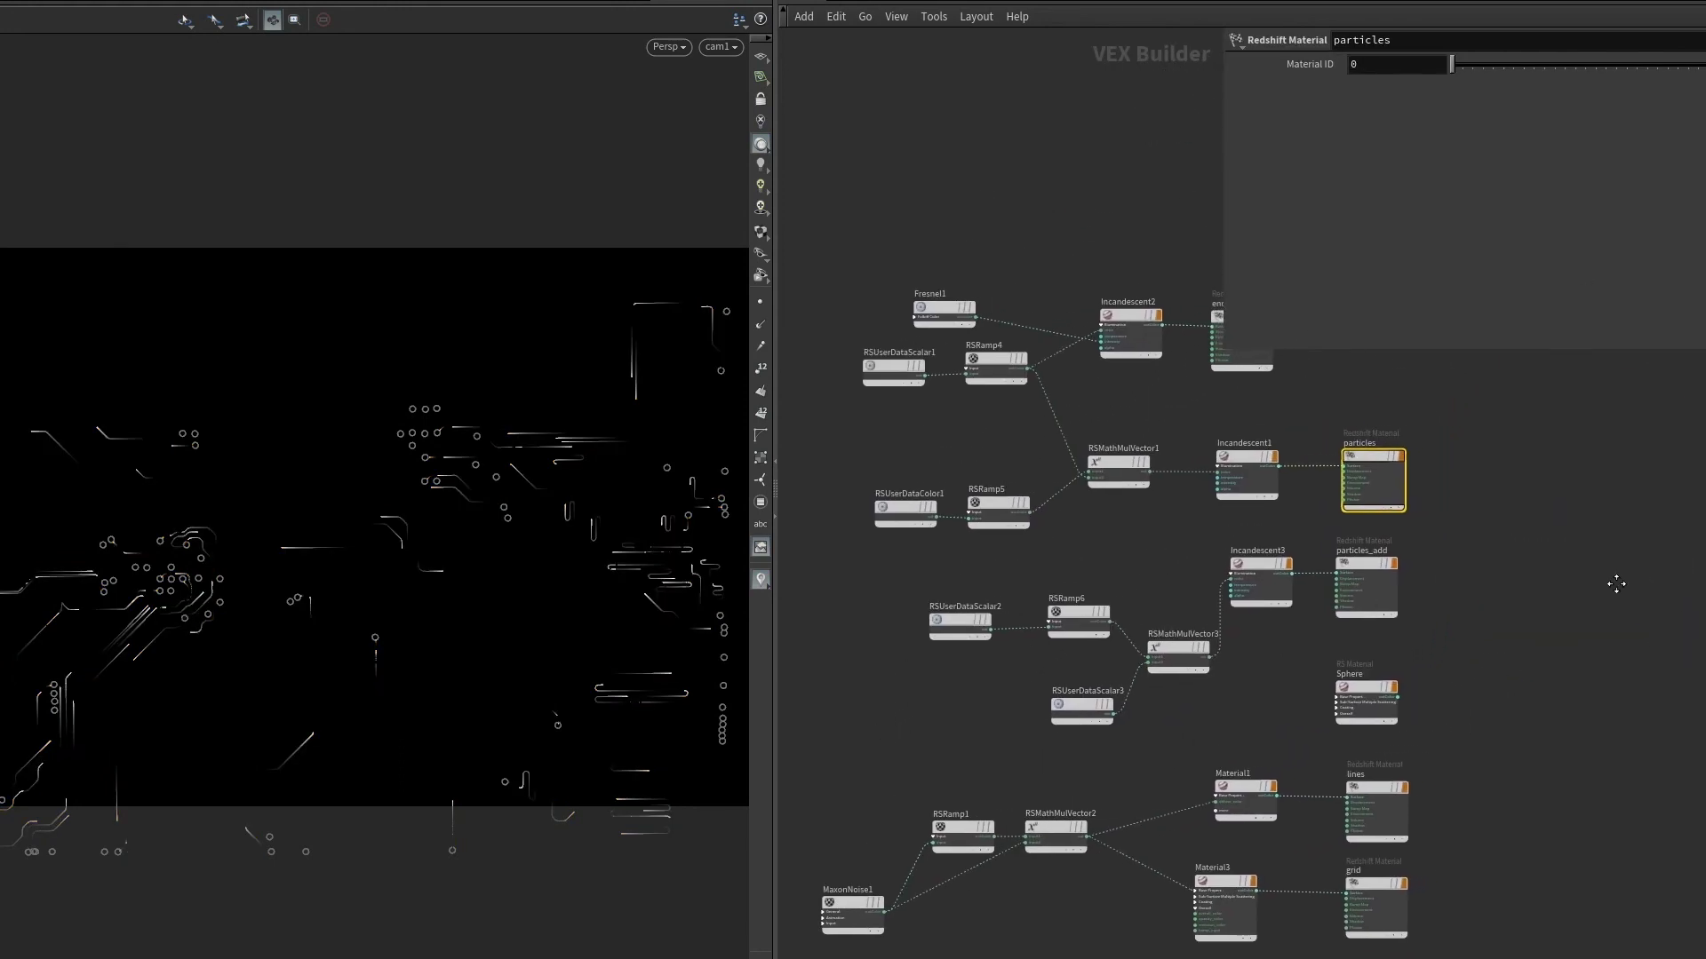
Pan the particles shader network and inspect the RSUserDataColor1 node reading the Cd attribute
left_click_drag(1224, 348, 1561, 305)
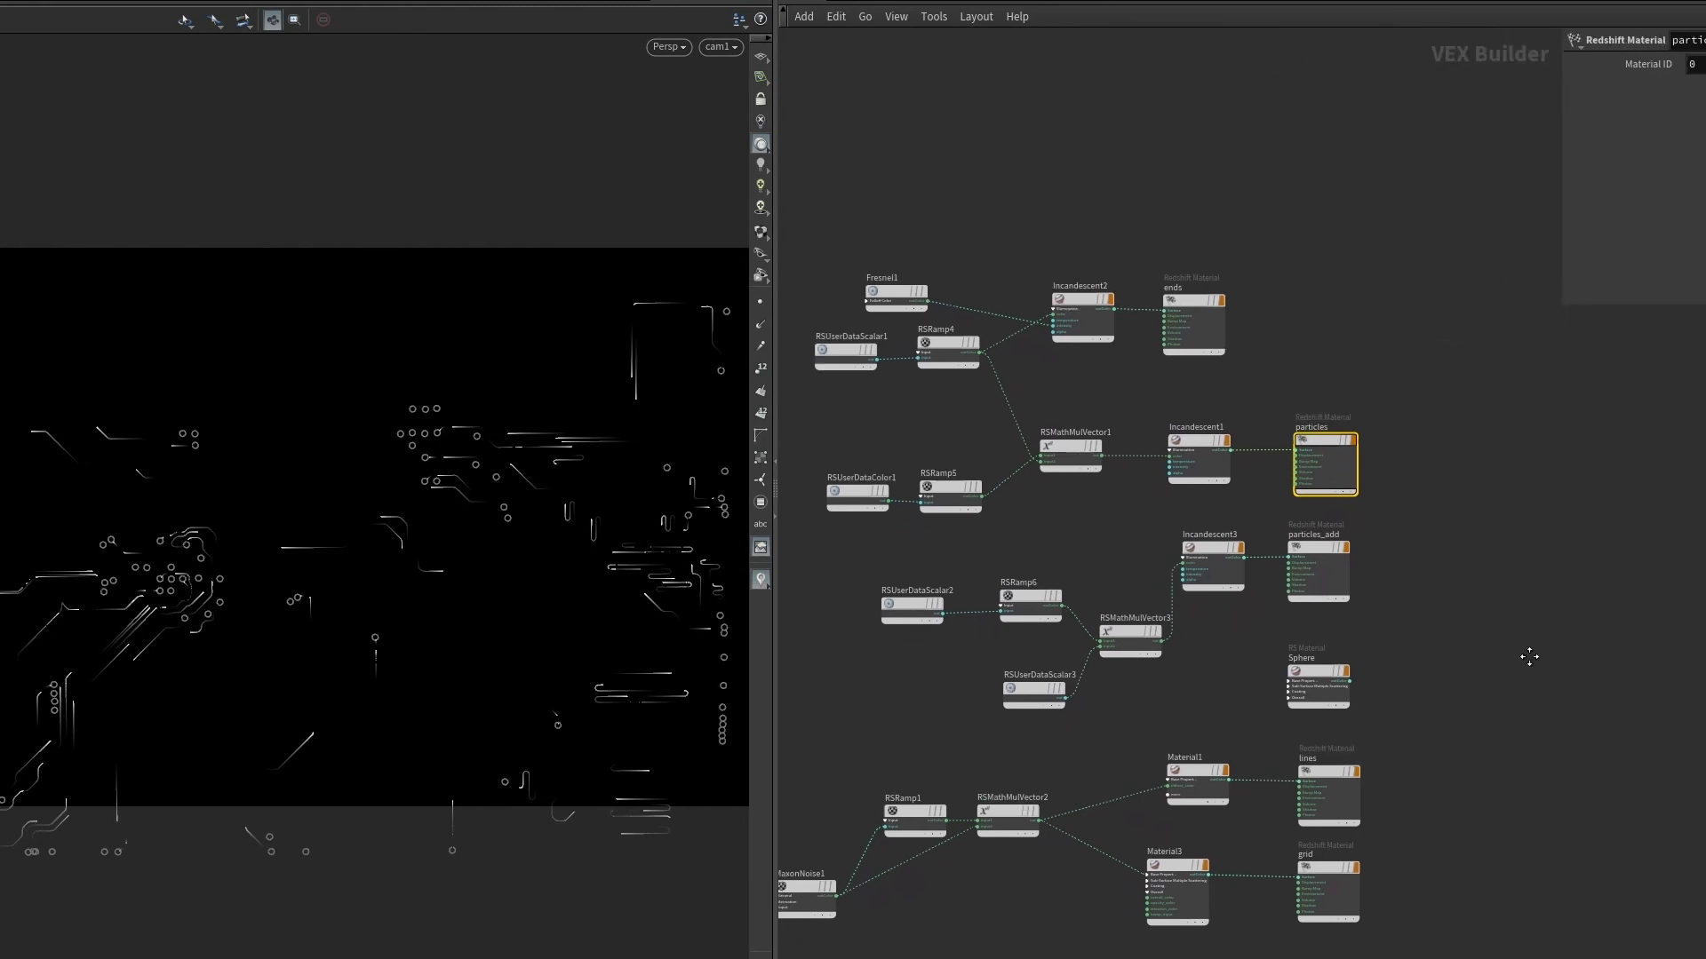
middle_click_drag(1499, 525, 1561, 527)
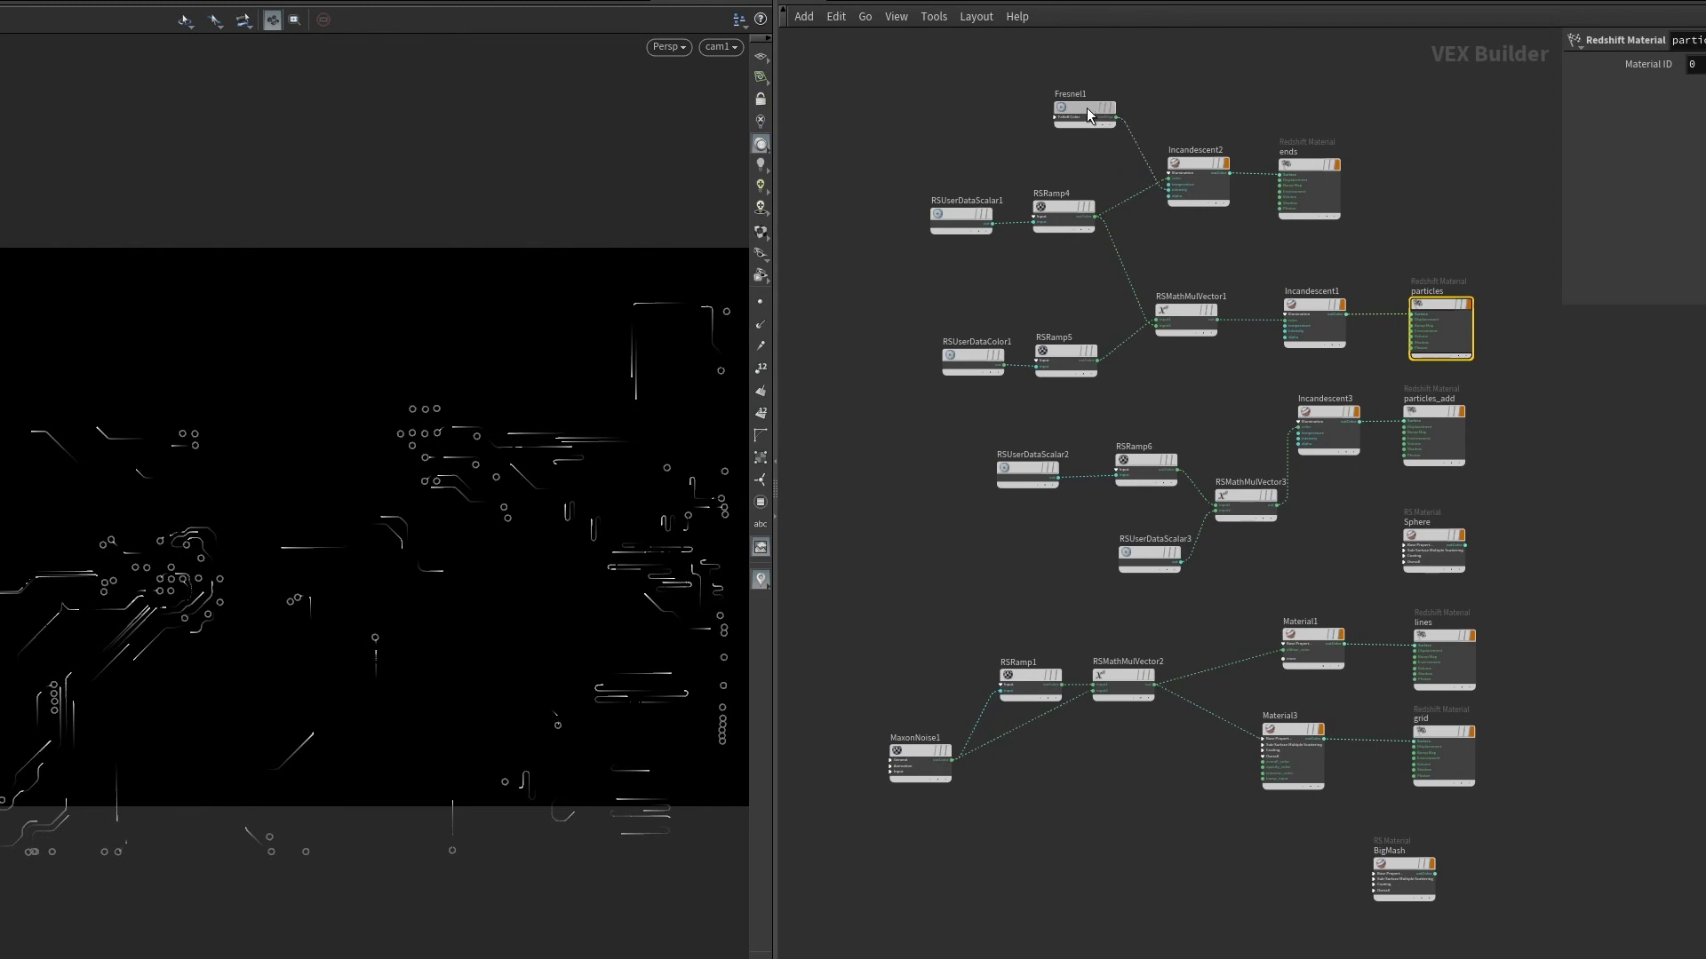
left_click(957, 354)
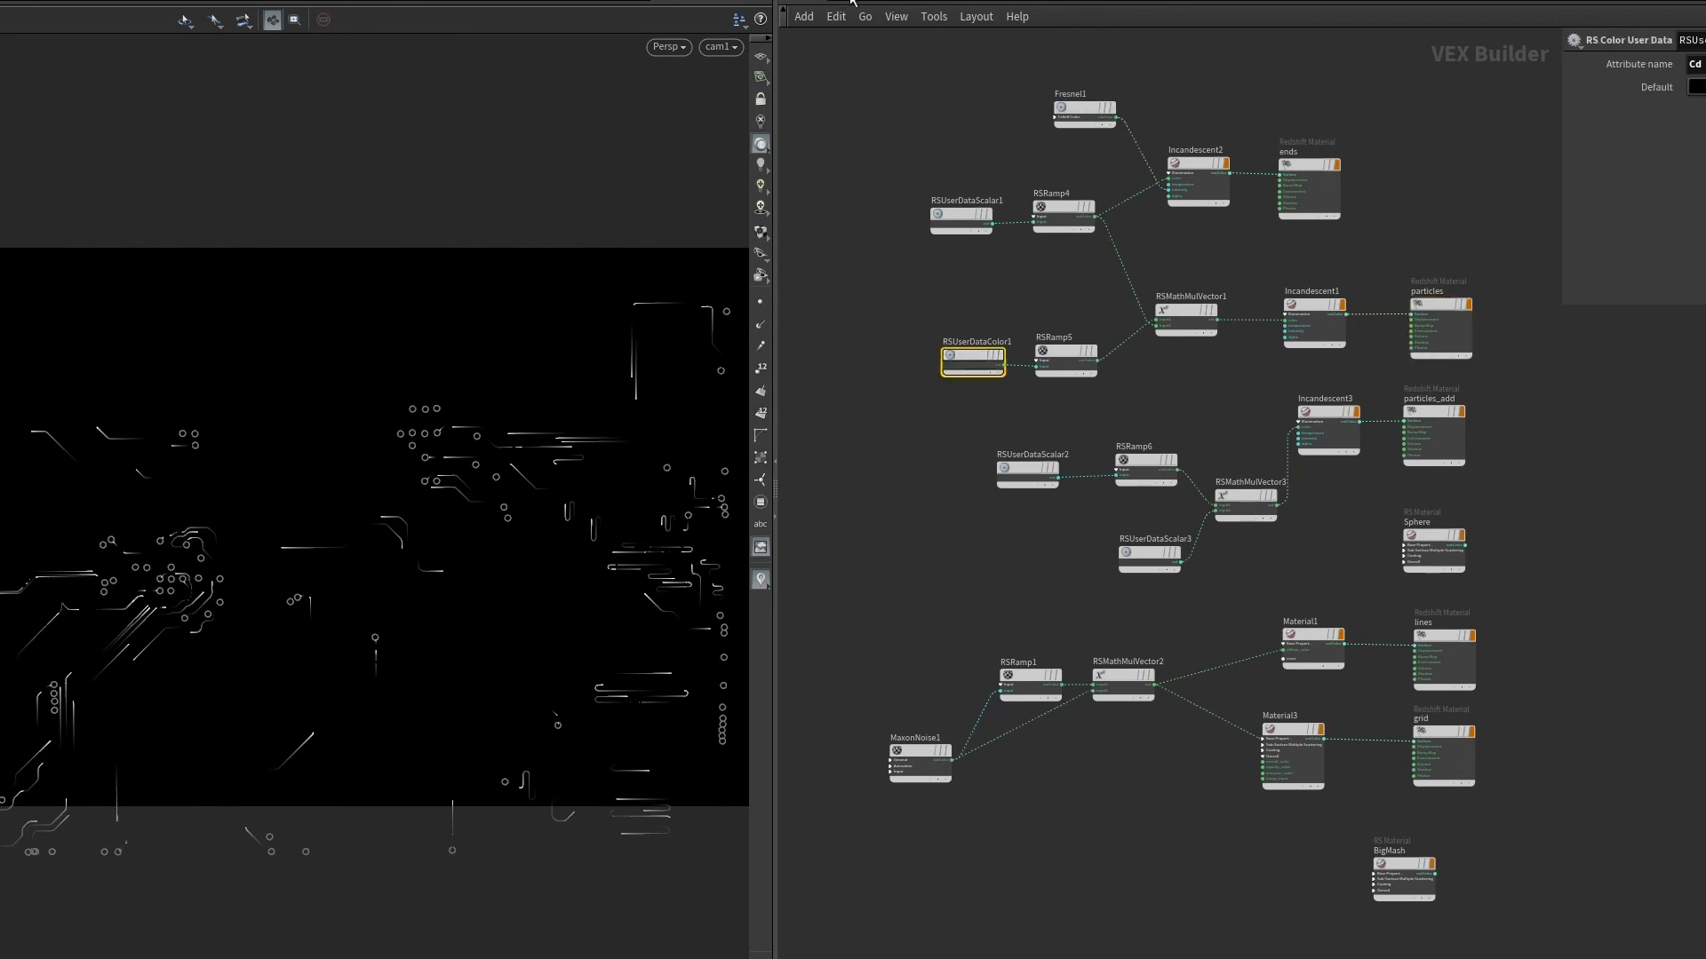